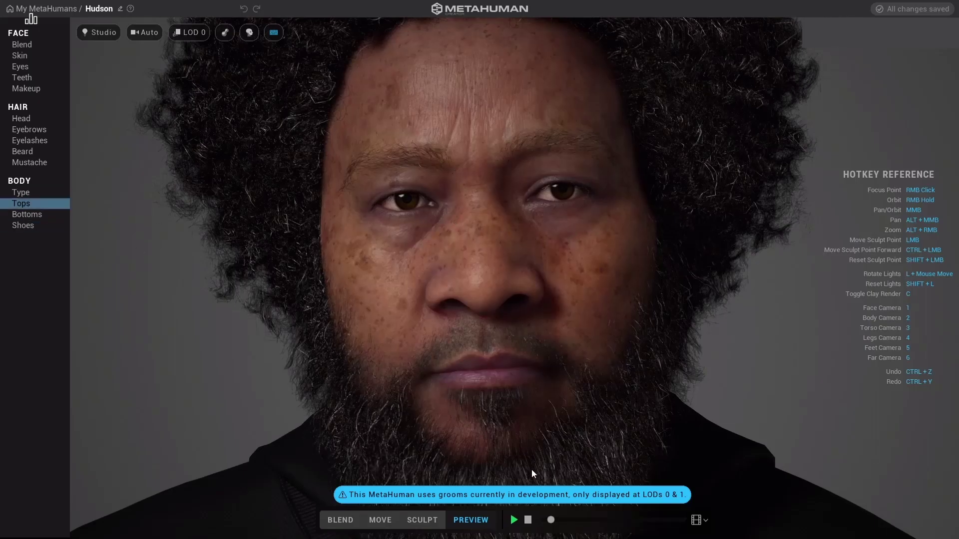
# Play the Face ROM preview animation on Hudson.
pyautogui.click(698, 520)
pyautogui.click(711, 472)
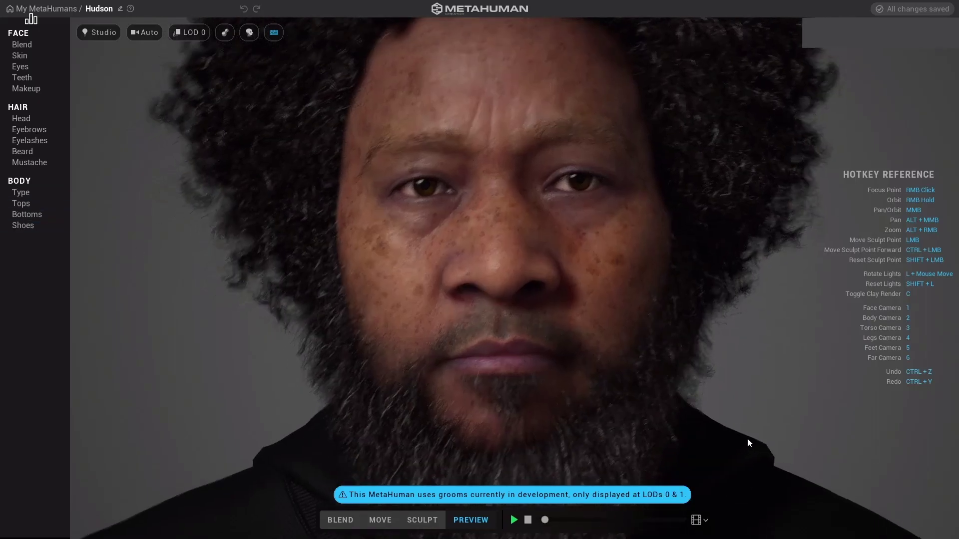
pyautogui.click(513, 519)
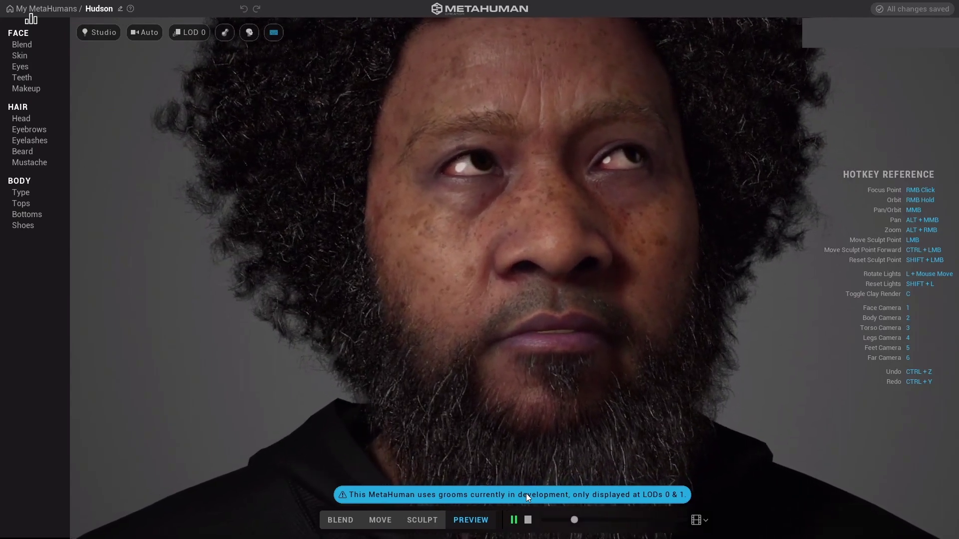
# Keep the Auto camera, hide the hotkey reference, and stop playback at a neutral face.
pyautogui.click(148, 37)
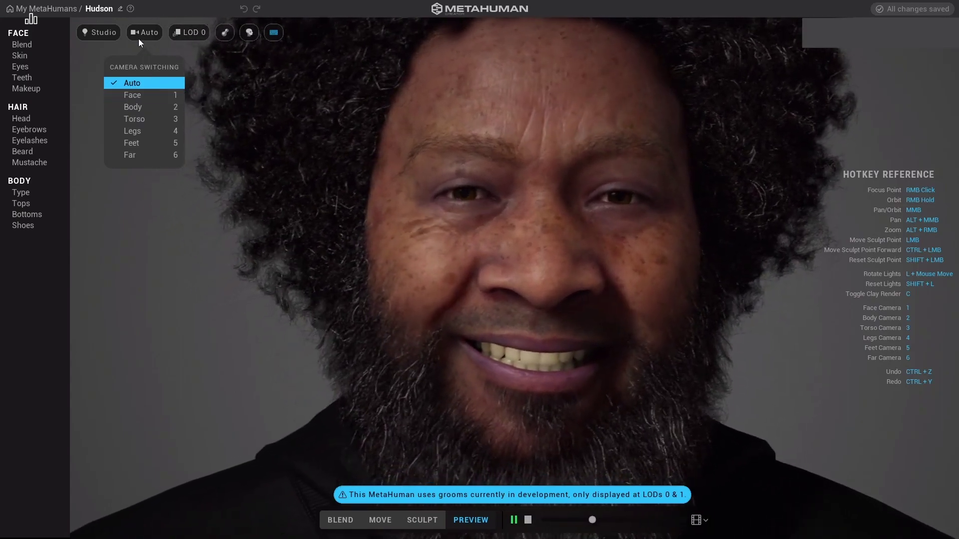
pyautogui.click(139, 34)
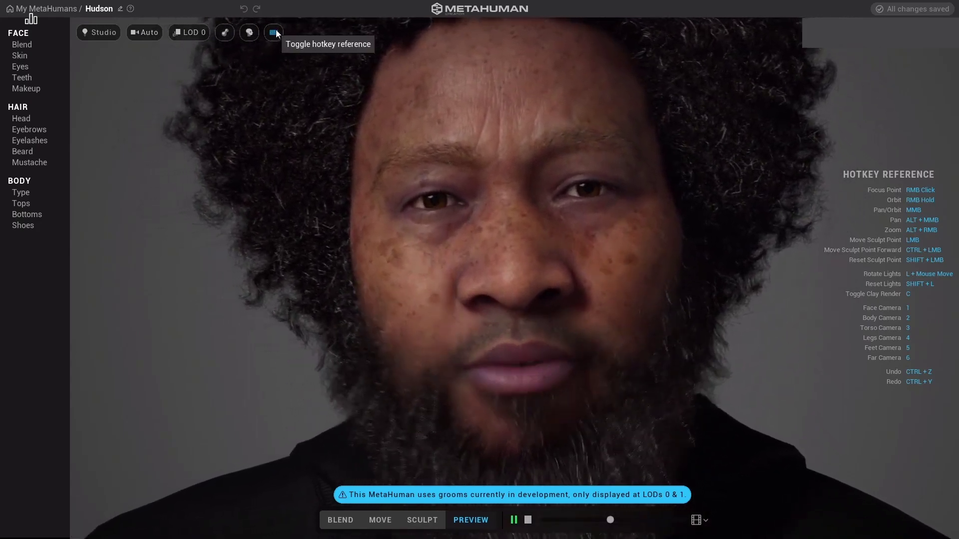
pyautogui.click(274, 33)
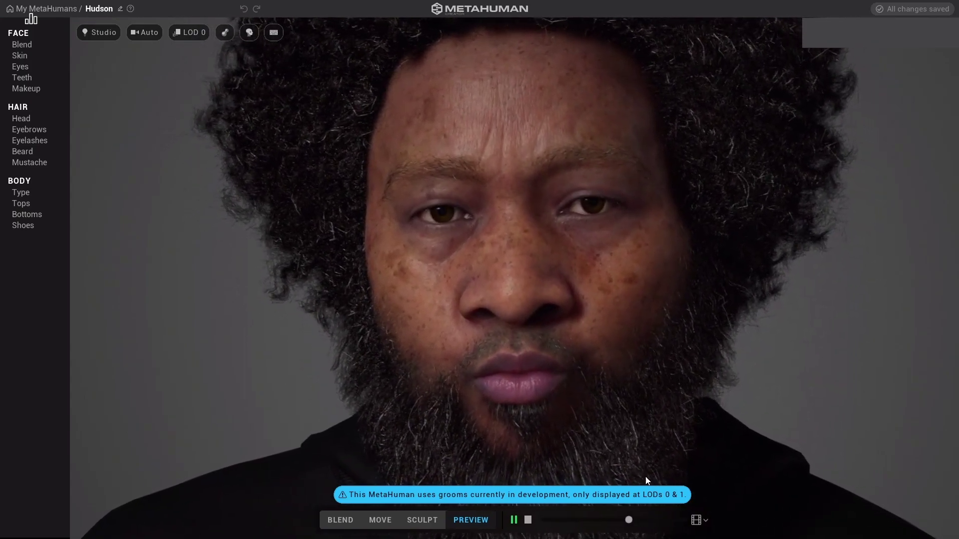
pyautogui.click(528, 520)
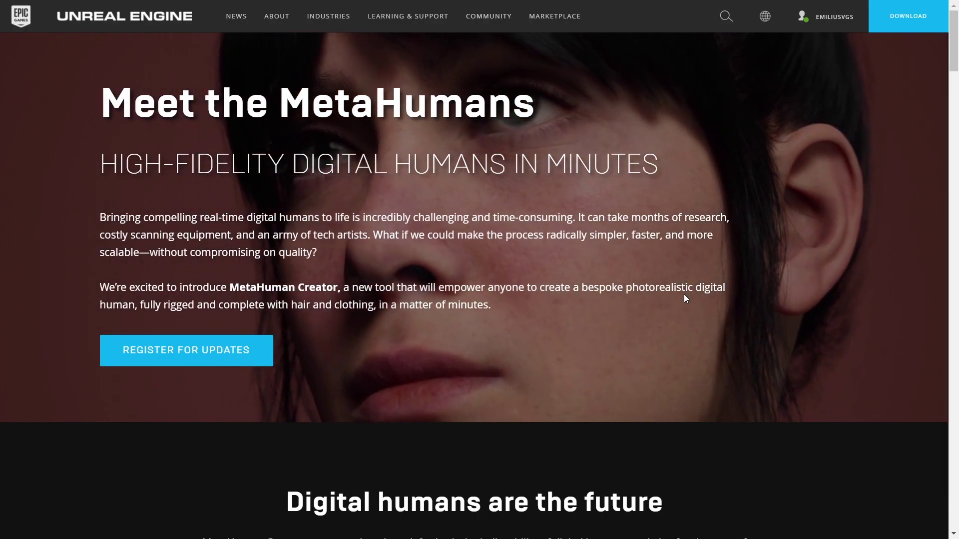
# Scroll through the Meet the MetaHumans overview page.
pyautogui.moveTo(144, 165); pyautogui.dragTo(672, 154)
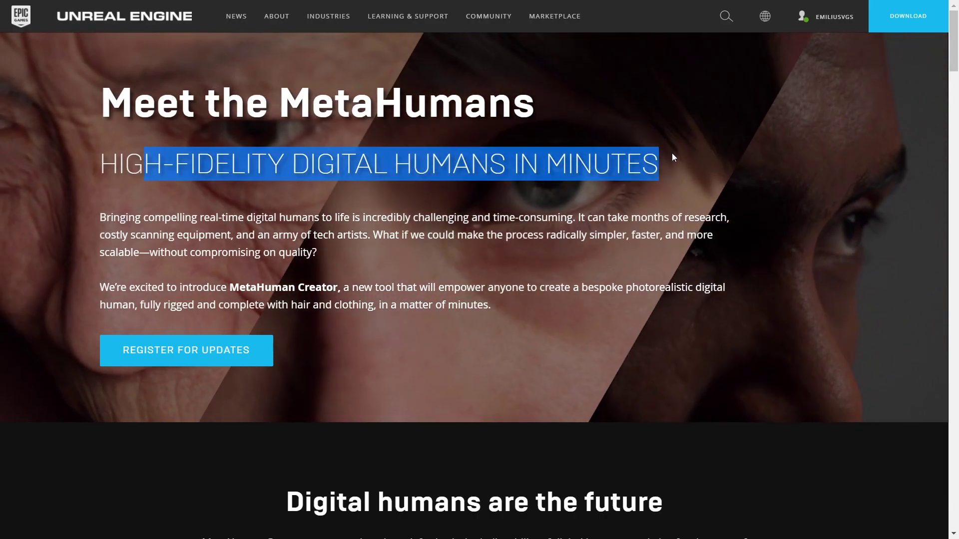
pyautogui.scroll(-3, 686, 228)
pyautogui.scroll(-4, 687, 229)
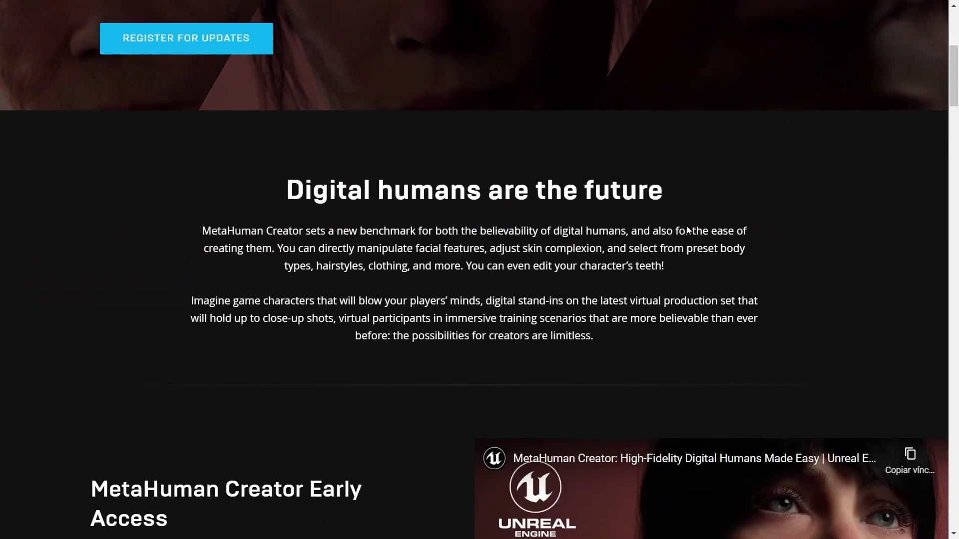
pyautogui.scroll(-5, 686, 228)
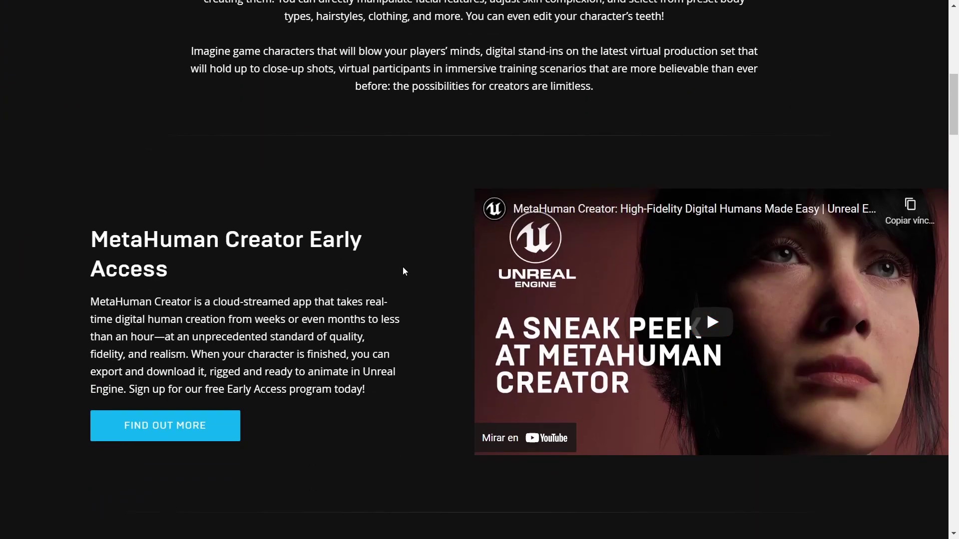
pyautogui.scroll(1, 402, 270)
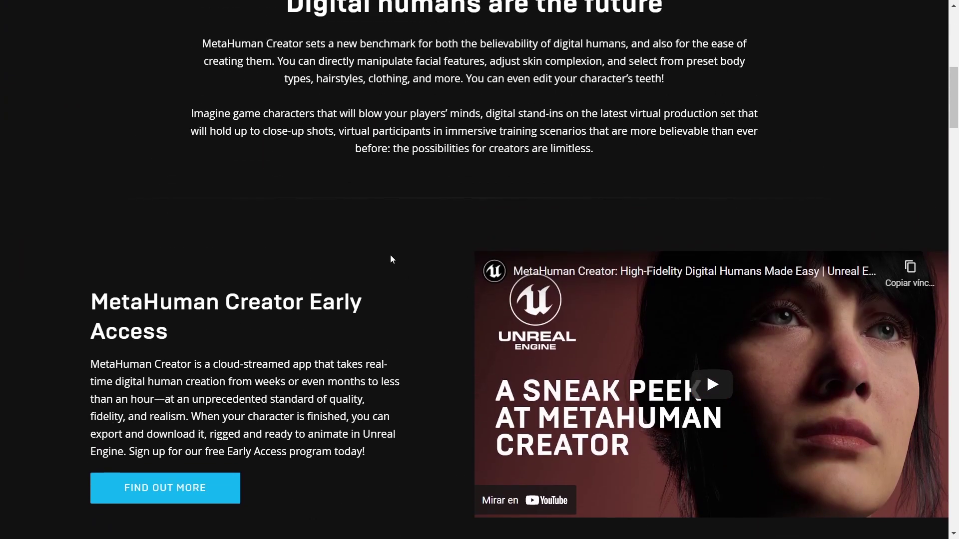
pyautogui.scroll(-5, 392, 259)
pyautogui.scroll(-4, 391, 259)
# Play the embedded MetaHuman Creator video muted, skipping ahead to about 1:39.
pyautogui.click(21, 320)
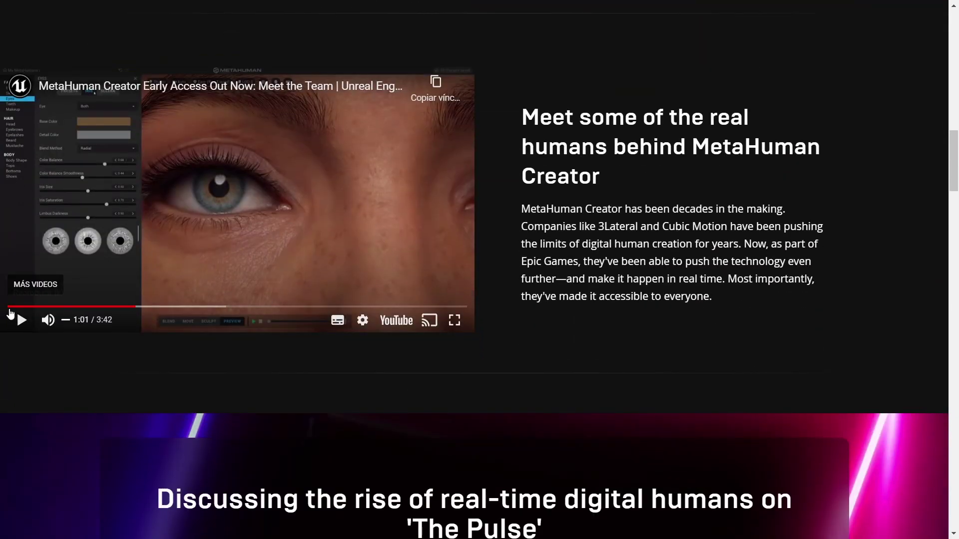
pyautogui.click(48, 320)
pyautogui.click(207, 307)
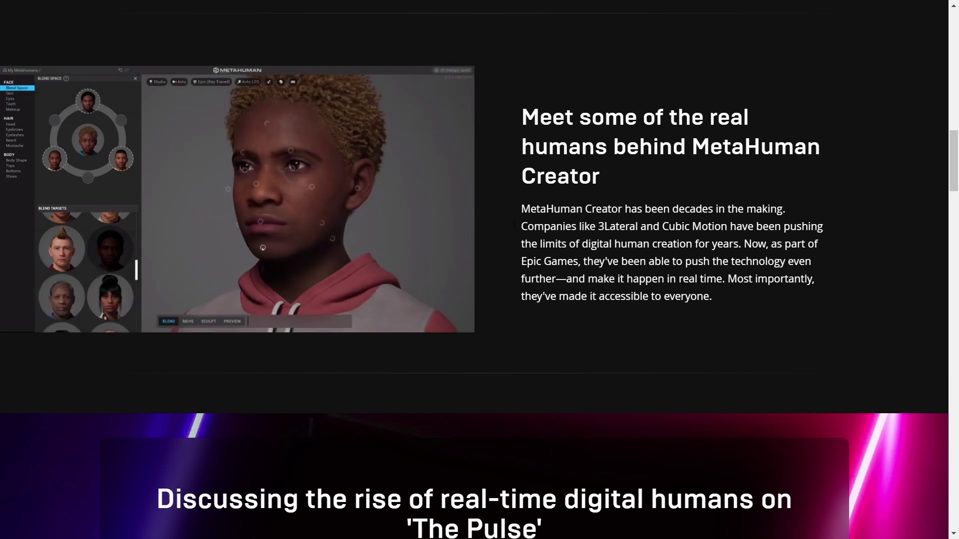
# Go to the MetaHuman Creator page via FIND OUT MORE under Early Access.
pyautogui.scroll(5, 190, 215)
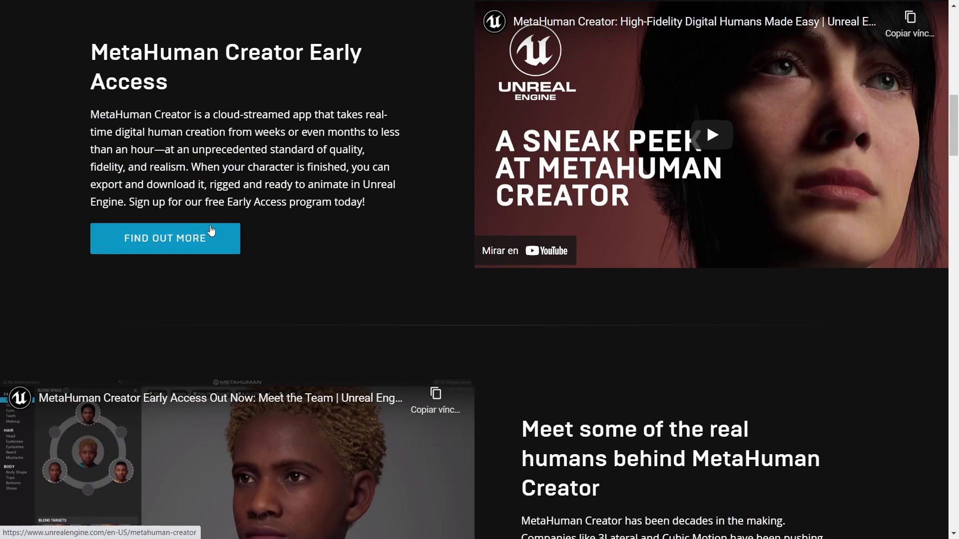
pyautogui.scroll(-10, 287, 276)
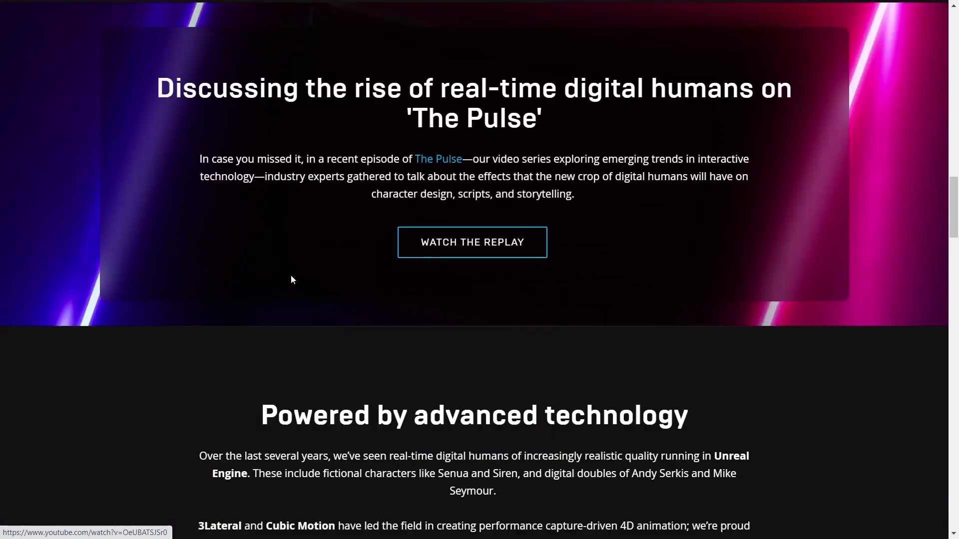
pyautogui.scroll(5, 292, 277)
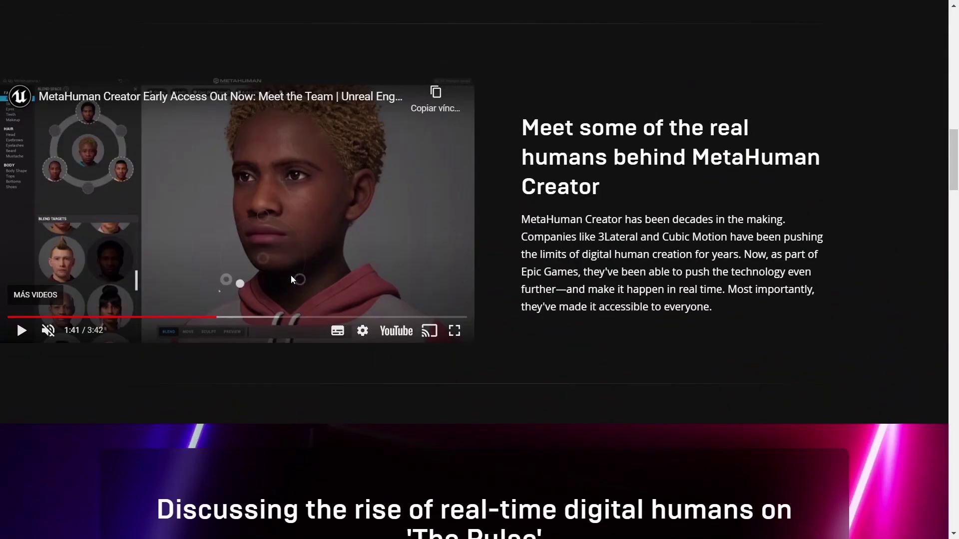
pyautogui.scroll(5, 292, 277)
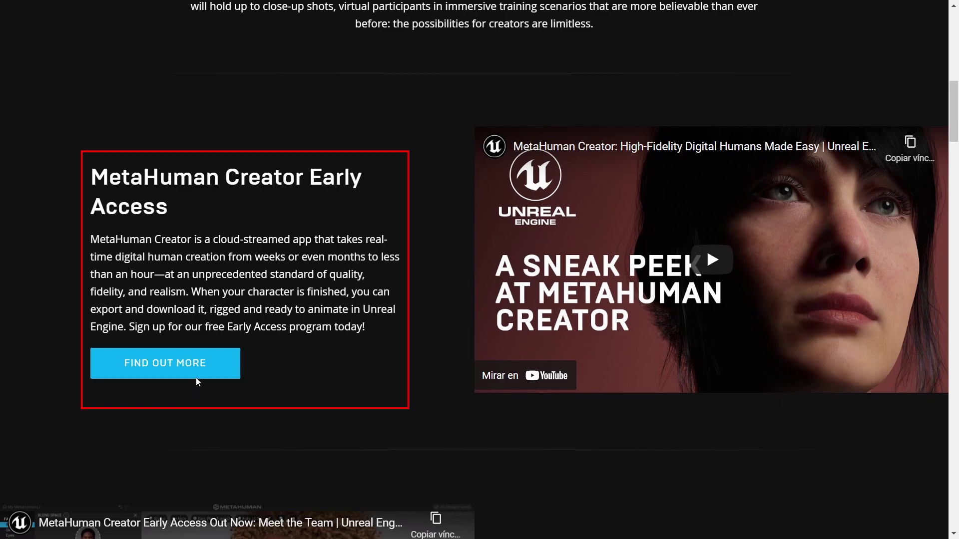
pyautogui.click(198, 372)
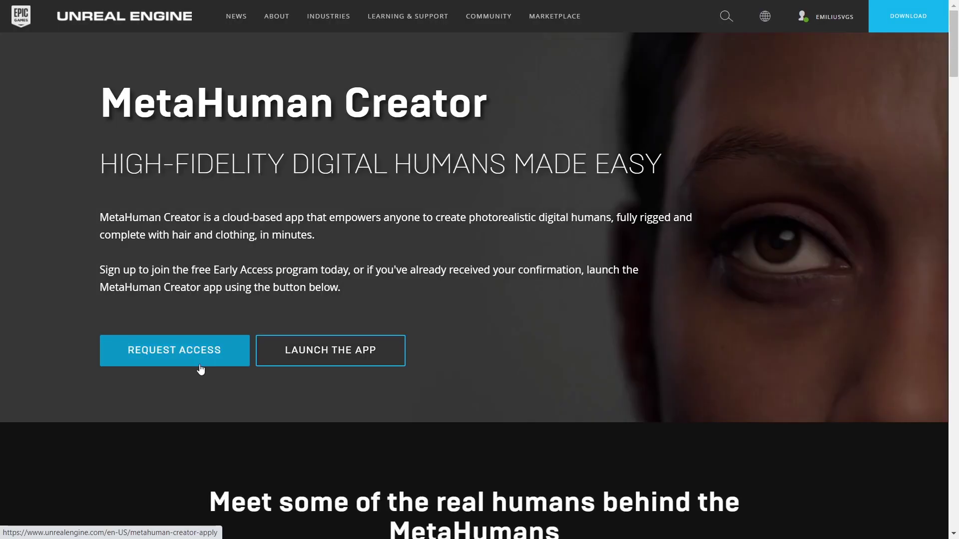
# Scroll down through the Key features cards and the ready-made MetaHumans section.
pyautogui.scroll(-6, 671, 285)
pyautogui.scroll(-3, 672, 285)
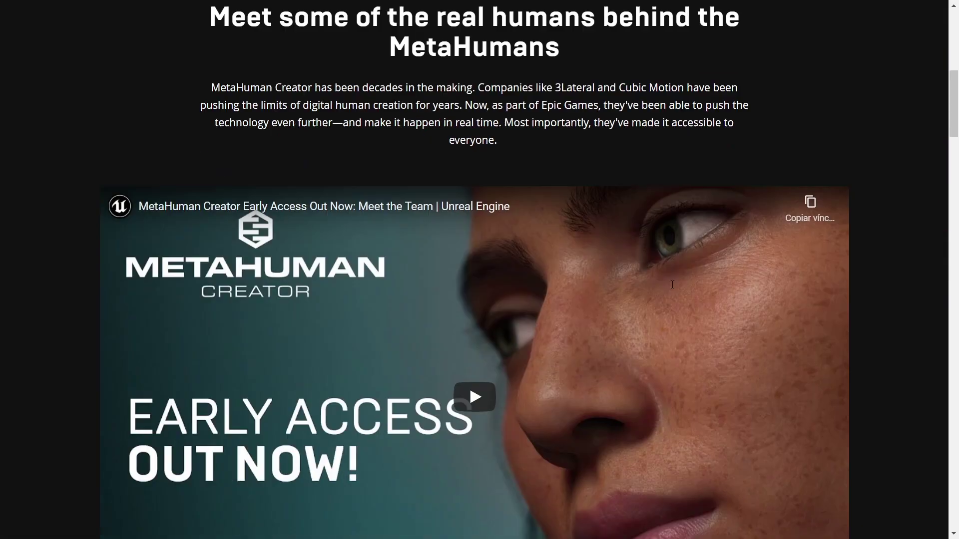
pyautogui.scroll(-3, 671, 285)
pyautogui.scroll(-3, 671, 285)
pyautogui.scroll(5, 672, 285)
pyautogui.scroll(-3, 672, 285)
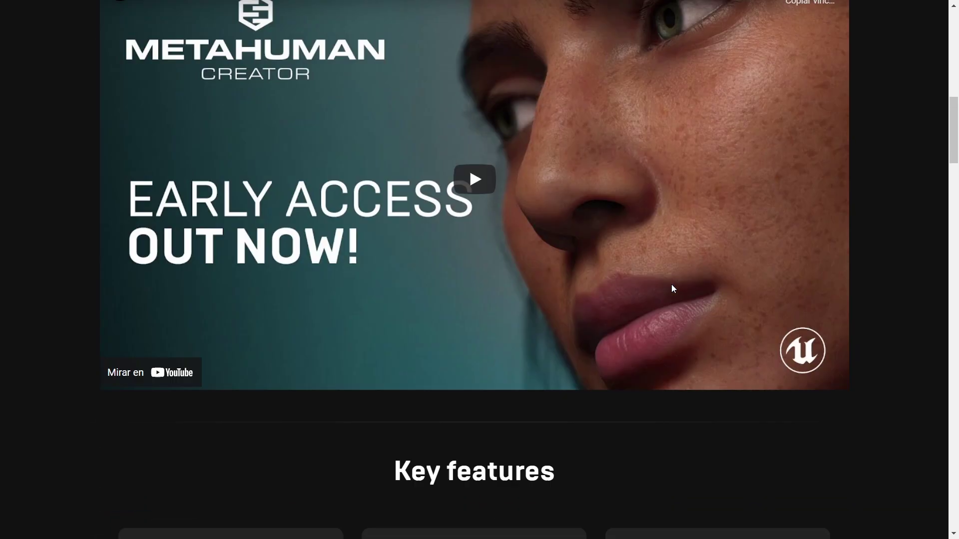
pyautogui.scroll(-5, 672, 285)
pyautogui.scroll(-3, 672, 285)
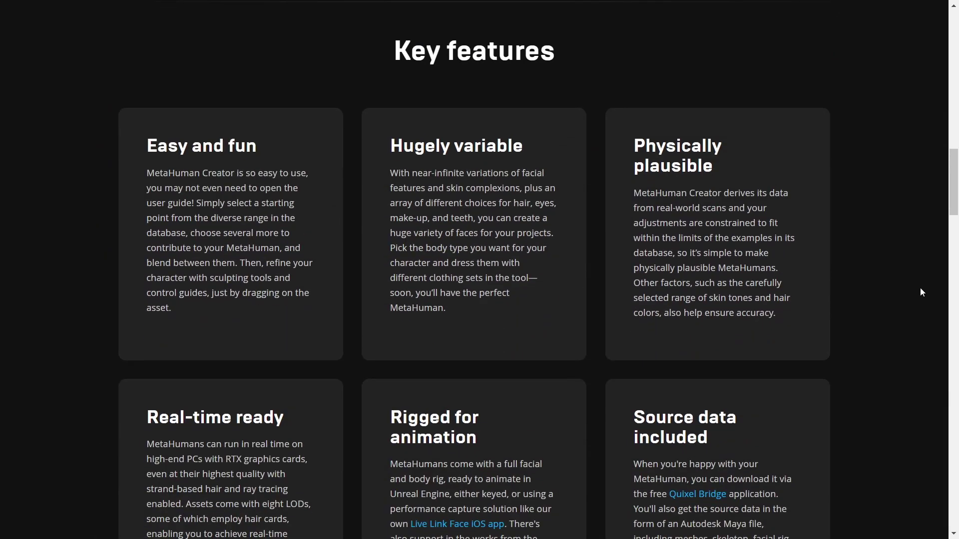
pyautogui.scroll(-1, 921, 292)
pyautogui.scroll(-2, 922, 292)
pyautogui.scroll(-1, 921, 292)
pyautogui.scroll(-3, 921, 292)
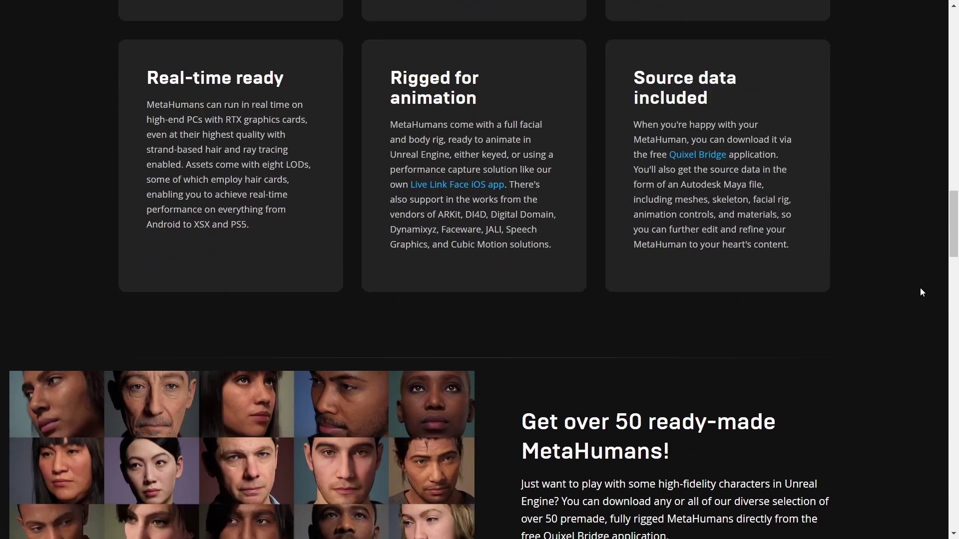
pyautogui.scroll(-3, 921, 292)
pyautogui.scroll(-1, 922, 292)
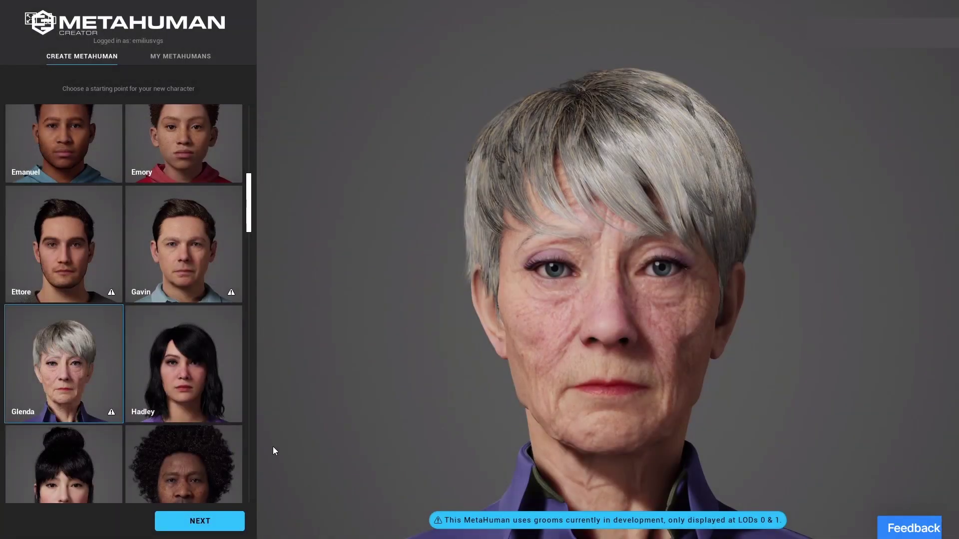
# Browse the preset gallery, choose Emanuel, and open him in the character editor.
pyautogui.scroll(2, 162, 304)
pyautogui.moveTo(229, 412)
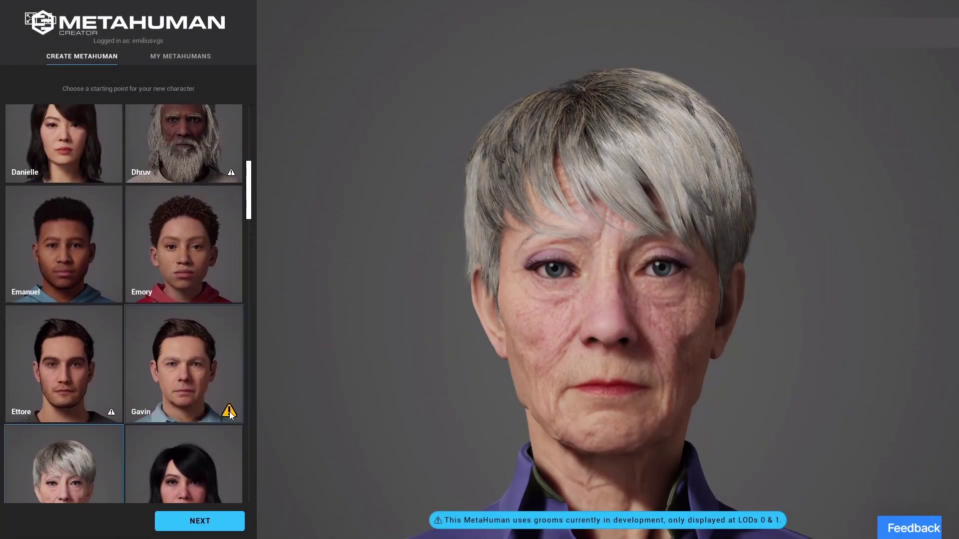
pyautogui.scroll(5, 209, 378)
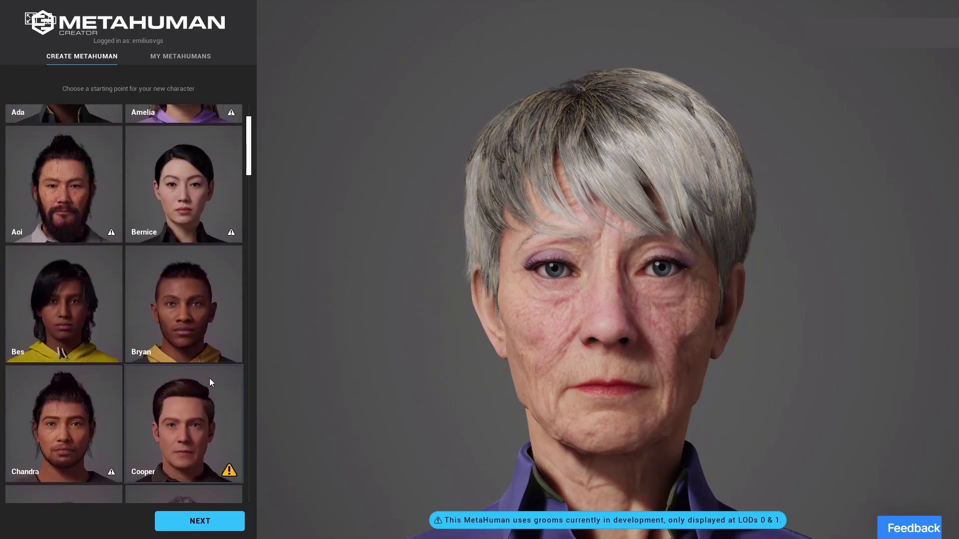
pyautogui.scroll(-4, 140, 284)
pyautogui.scroll(-3, 125, 240)
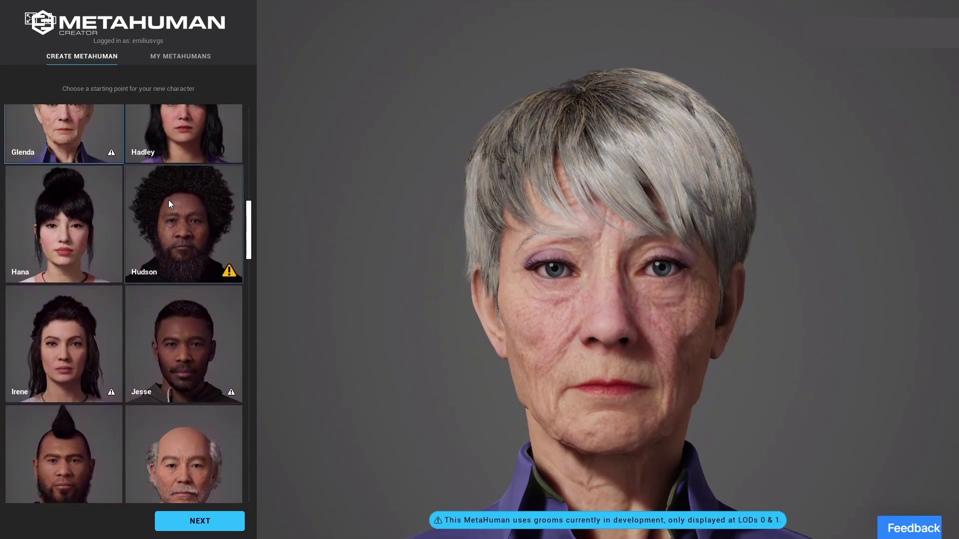
pyautogui.scroll(-3, 194, 304)
pyautogui.scroll(-3, 163, 337)
pyautogui.scroll(-3, 185, 273)
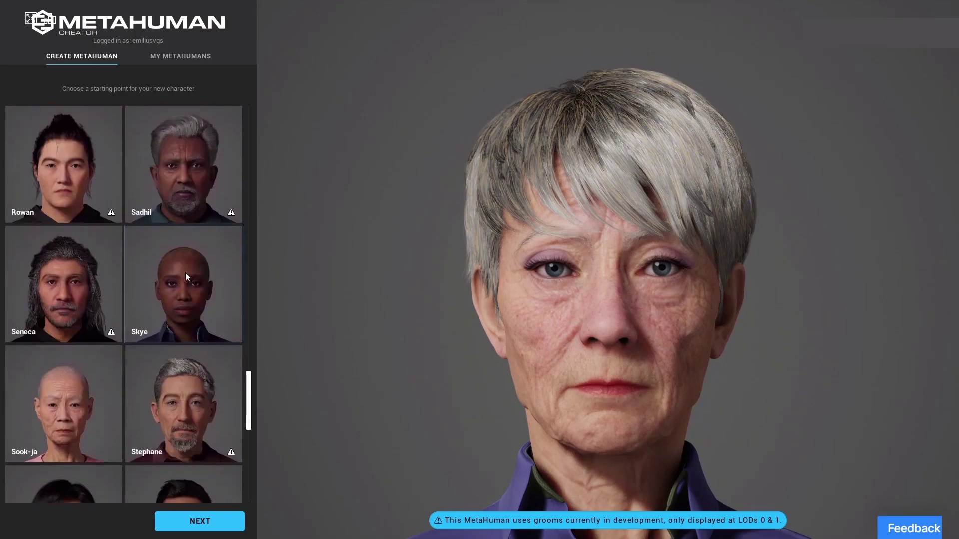
pyautogui.scroll(-2, 185, 273)
pyautogui.scroll(7, 184, 273)
pyautogui.scroll(10, 185, 273)
pyautogui.scroll(2, 184, 272)
pyautogui.click(84, 364)
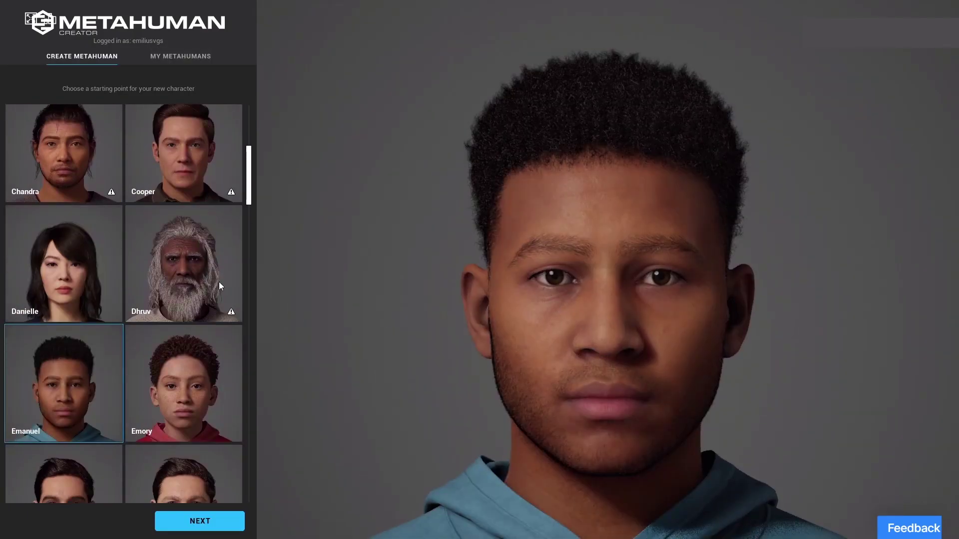
pyautogui.click(201, 523)
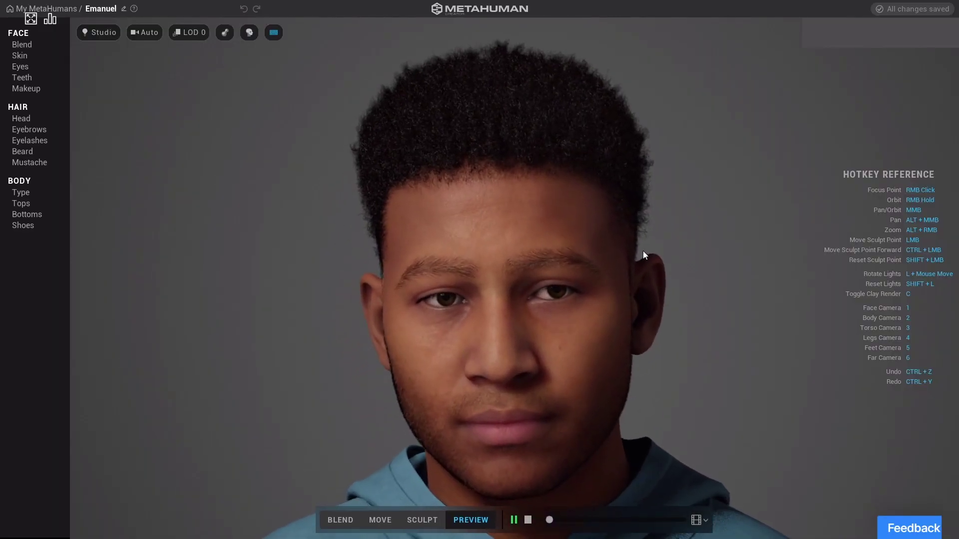
# Preview Emanuel under Indoor and then Outdoor lighting, orbiting the full body.
pyautogui.scroll(2, 475, 309)
pyautogui.scroll(5, 490, 320)
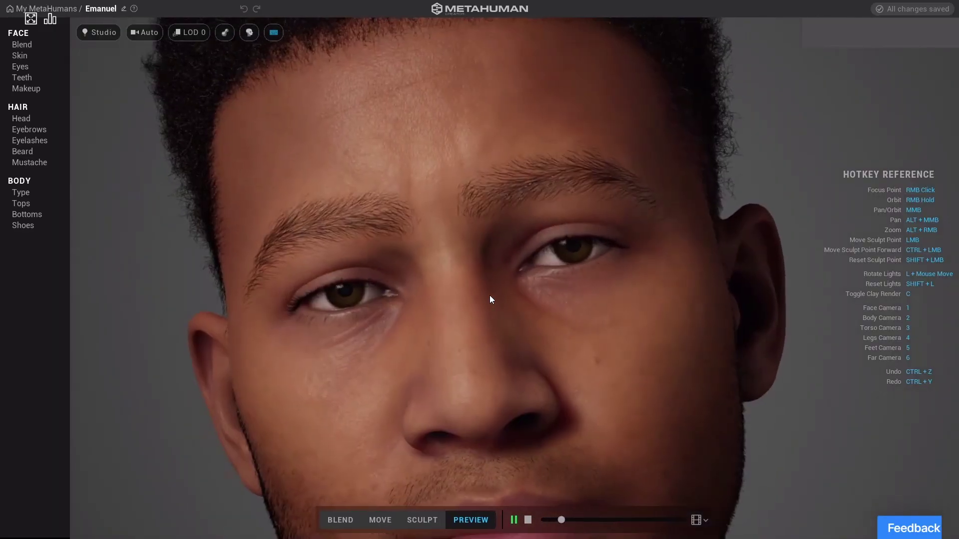
pyautogui.scroll(-4, 489, 296)
pyautogui.scroll(-3, 489, 295)
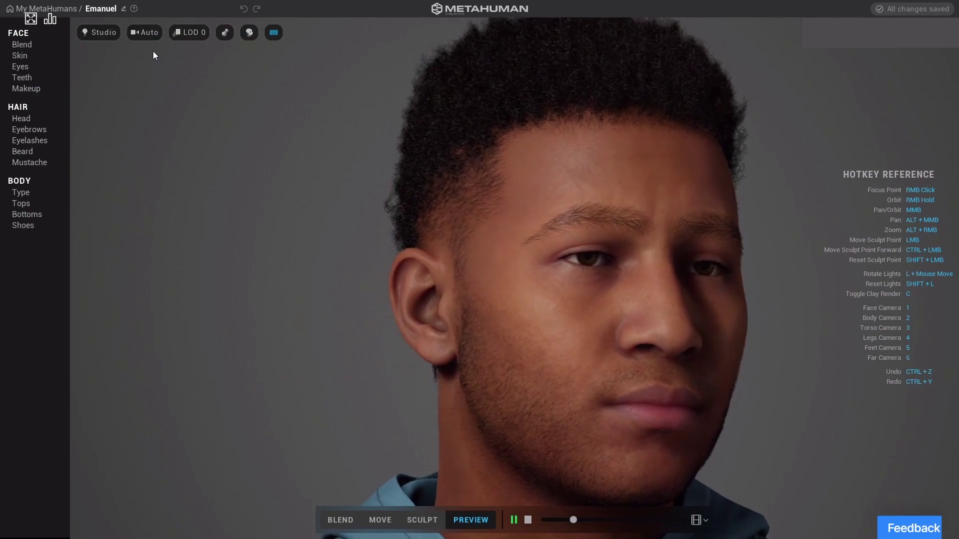
pyautogui.click(95, 33)
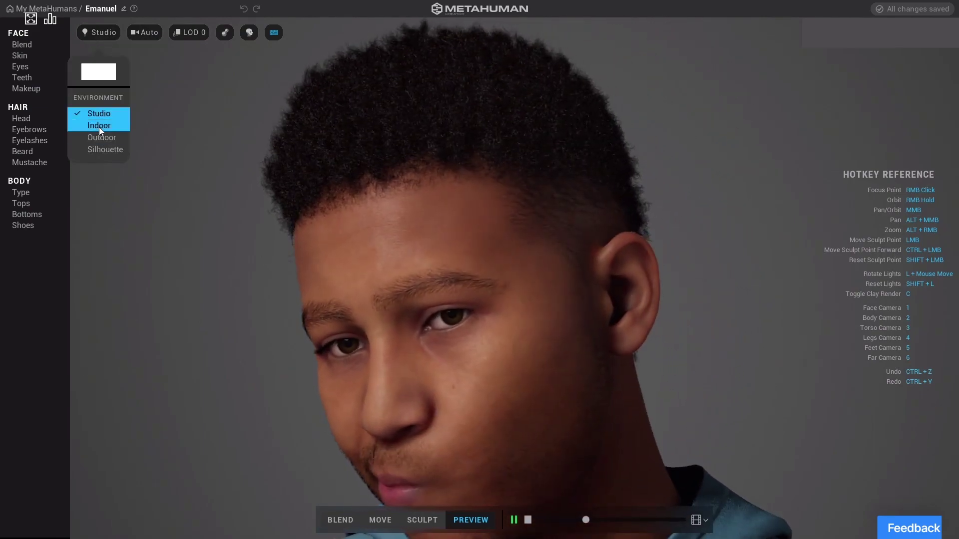
pyautogui.click(99, 125)
pyautogui.click(95, 32)
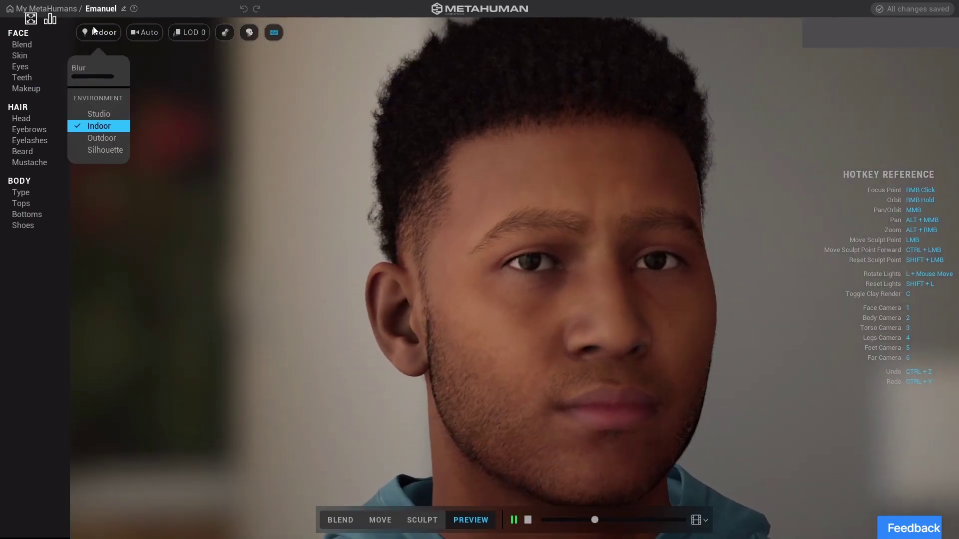
pyautogui.click(110, 136)
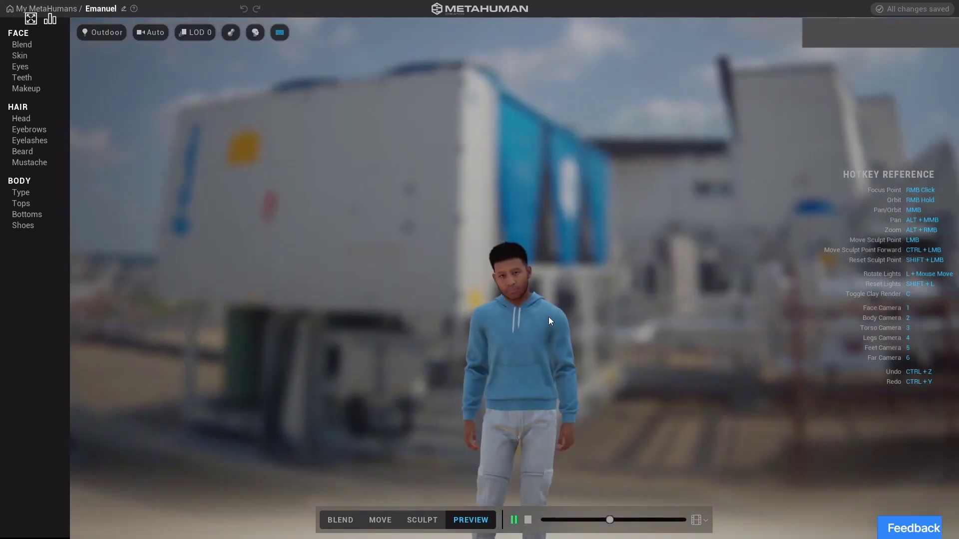
pyautogui.moveTo(528, 388)
pyautogui.mouseDown(button='right')
pyautogui.moveTo(822, 445)
pyautogui.moveTo(296, 382)
pyautogui.moveTo(519, 399)
pyautogui.moveTo(596, 367)
pyautogui.moveTo(573, 415)
pyautogui.mouseUp(button='right')
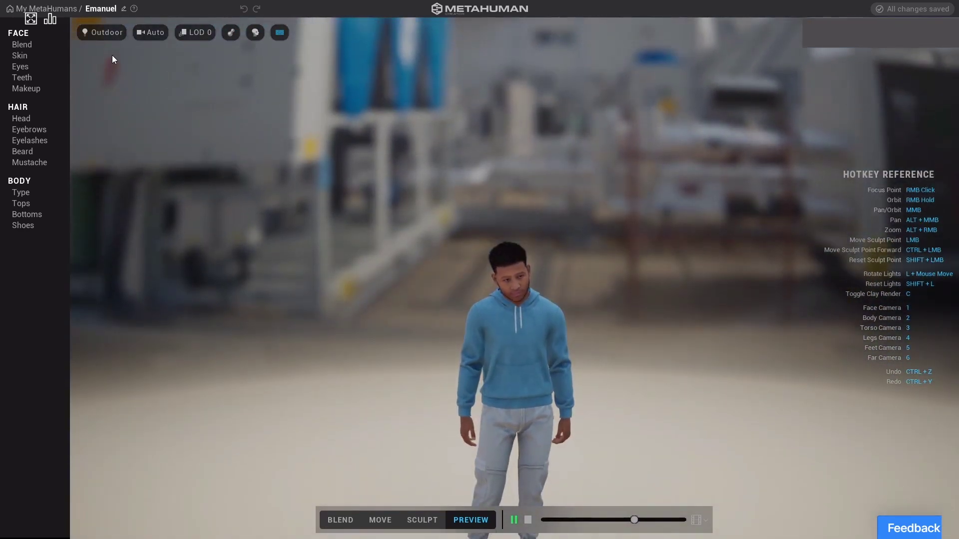
# Try Silhouette, Indoor and Studio lighting, settle on Outdoor, and bring up Face Blend presets.
pyautogui.click(102, 32)
pyautogui.click(111, 133)
pyautogui.click(106, 33)
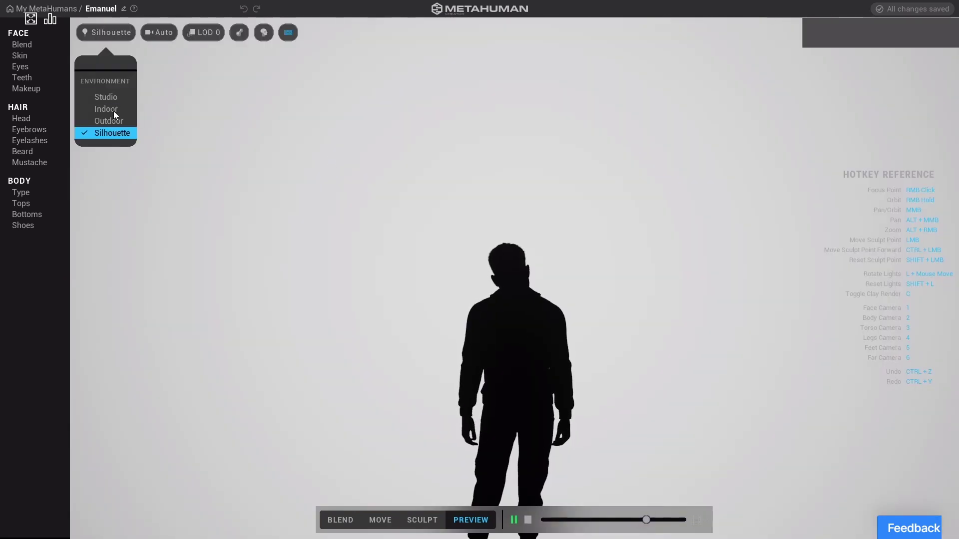
pyautogui.click(113, 111)
pyautogui.click(97, 33)
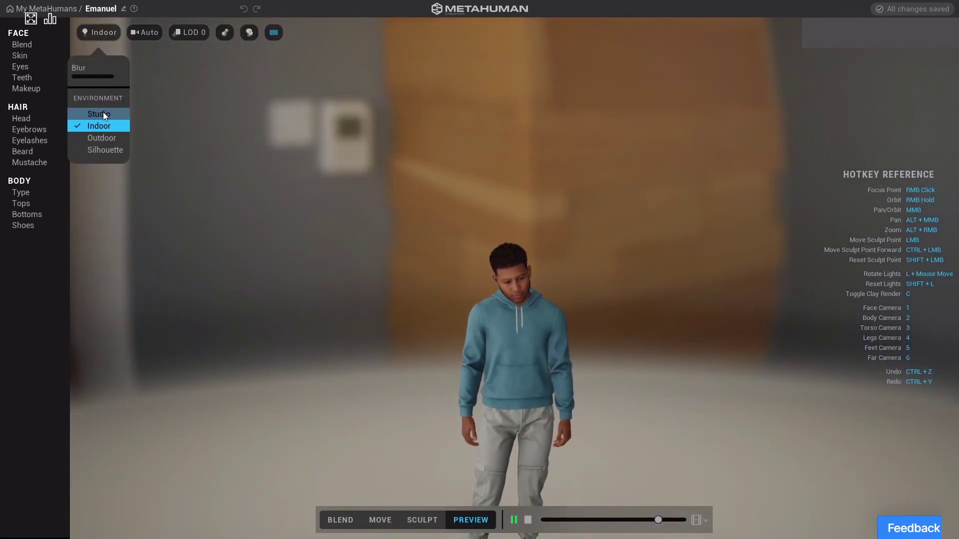
pyautogui.click(103, 114)
pyautogui.click(102, 33)
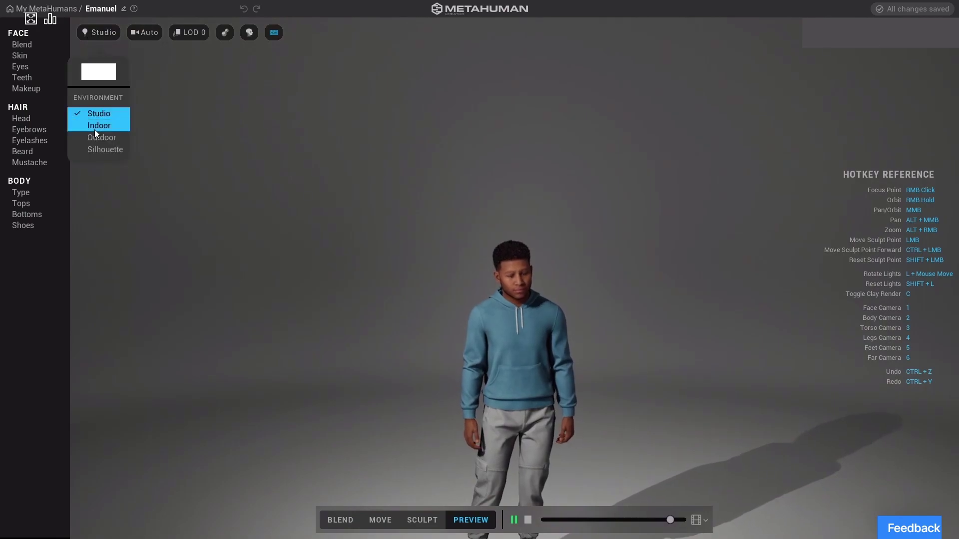
pyautogui.click(94, 130)
pyautogui.click(102, 33)
pyautogui.click(97, 138)
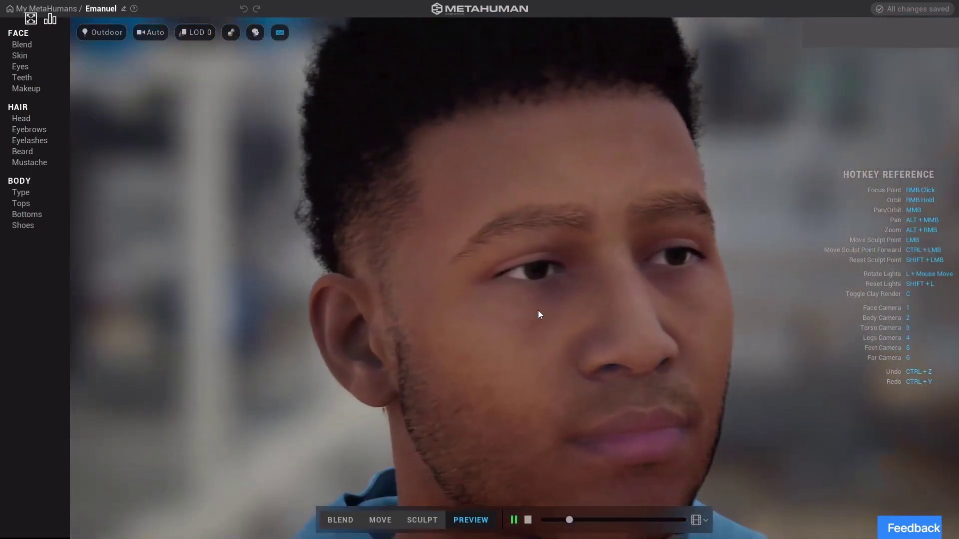
pyautogui.click(22, 44)
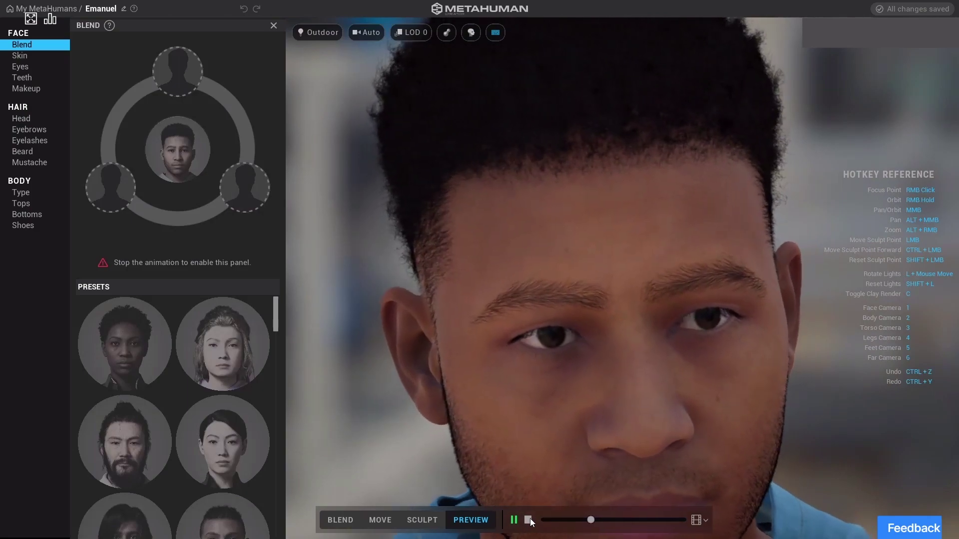
# Stop the preview, fill the three blend slots including the bearded man preset, and blend the eyebrows.
pyautogui.click(528, 520)
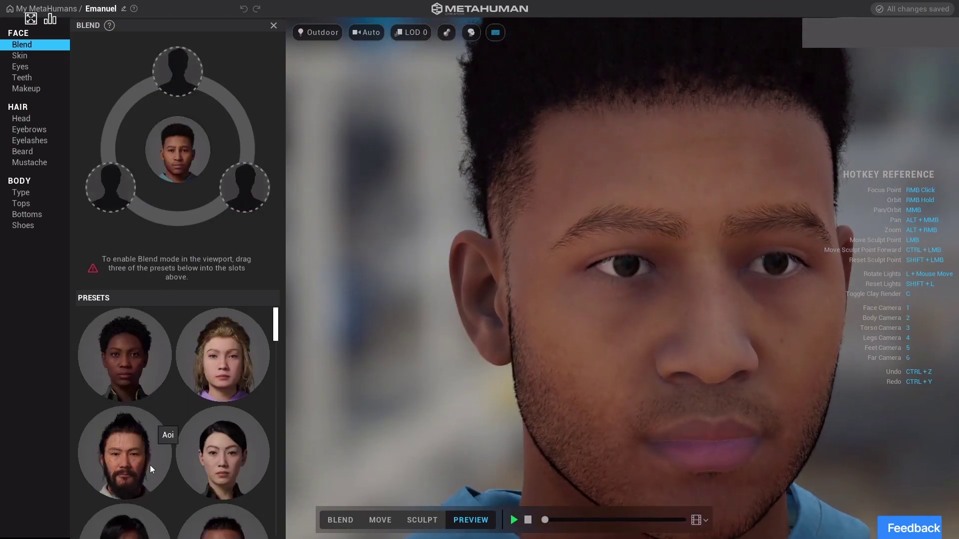
pyautogui.moveTo(145, 440); pyautogui.dragTo(113, 173)
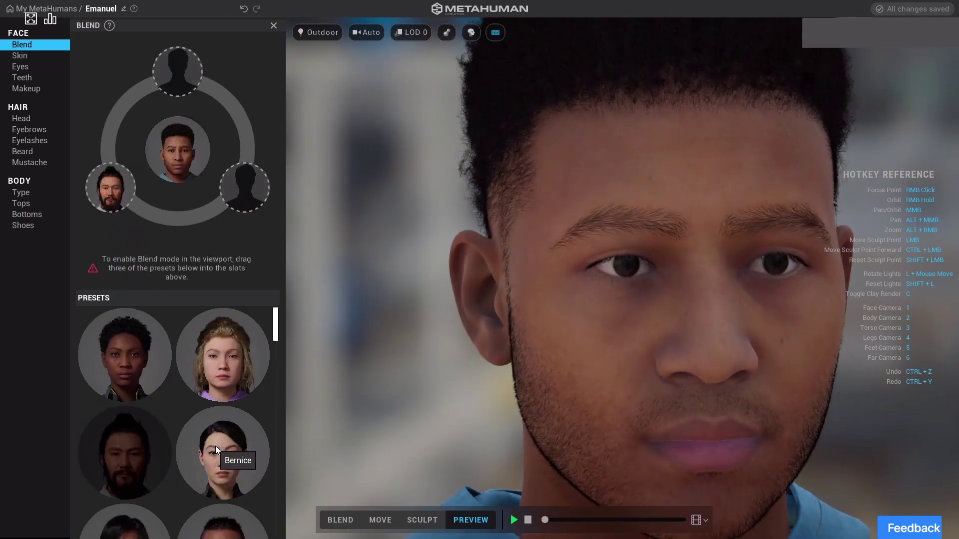
pyautogui.scroll(-1, 215, 445)
pyautogui.moveTo(150, 494); pyautogui.dragTo(244, 187)
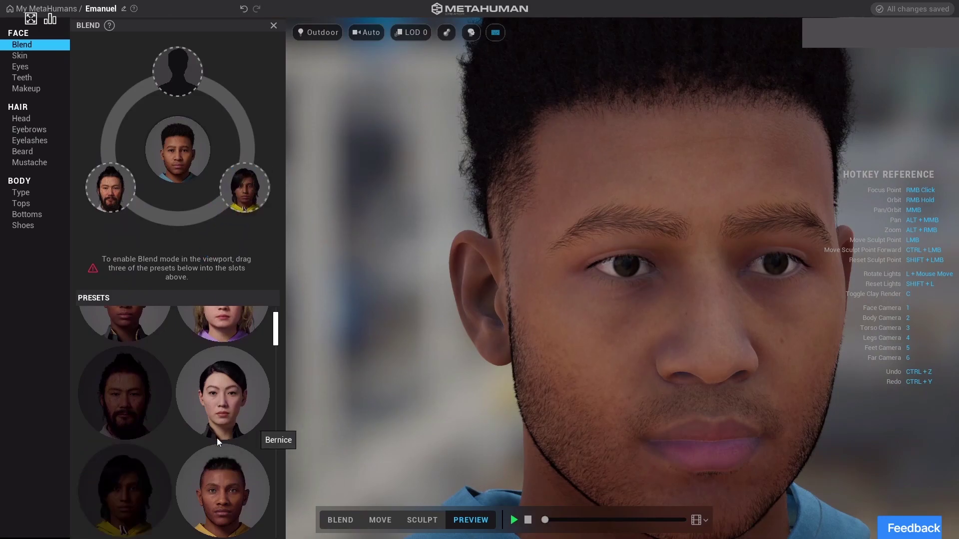
pyautogui.scroll(-1, 215, 437)
pyautogui.scroll(-1, 215, 437)
pyautogui.moveTo(272, 465); pyautogui.dragTo(179, 64)
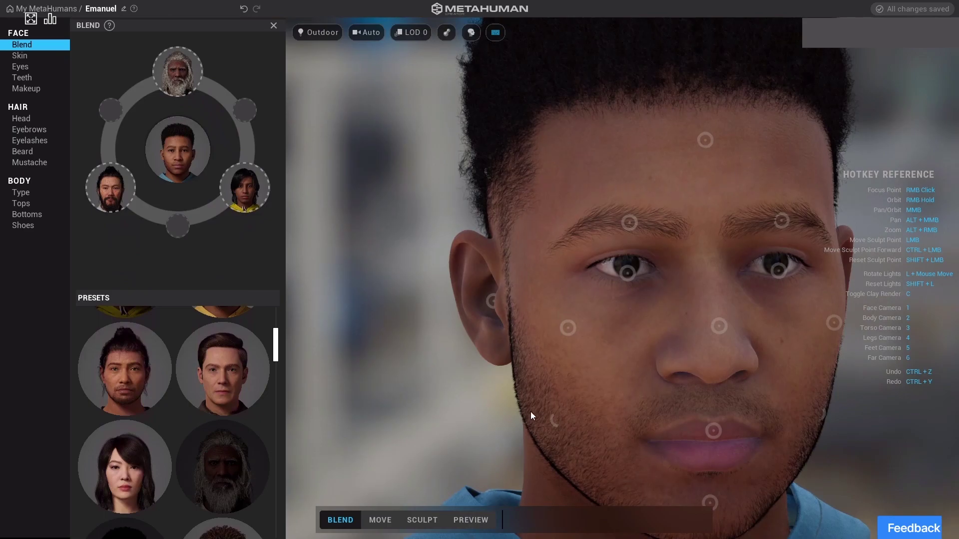
pyautogui.moveTo(631, 224); pyautogui.dragTo(663, 239)
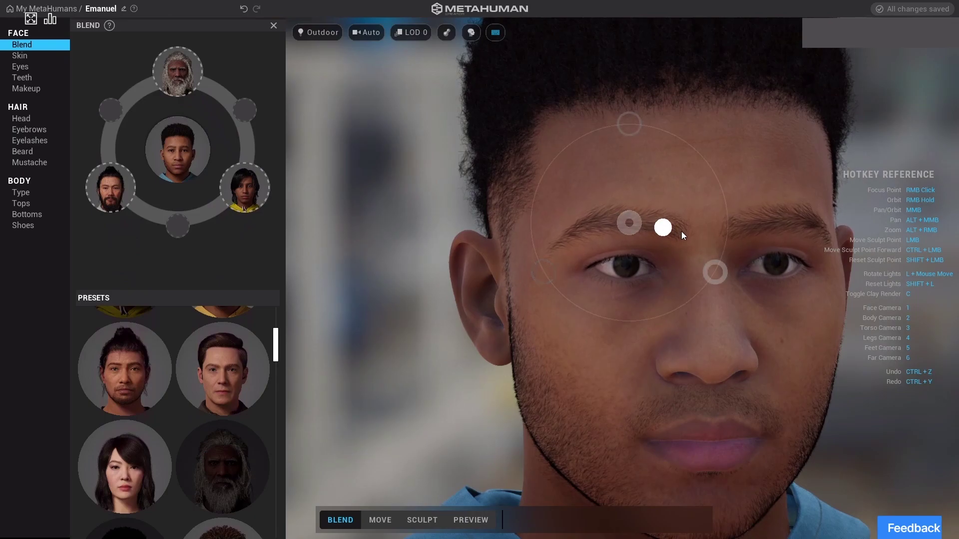
# Blend the eyebrows, mouth, chin, cheeks and forehead toward the presets.
pyautogui.moveTo(664, 236); pyautogui.dragTo(609, 225)
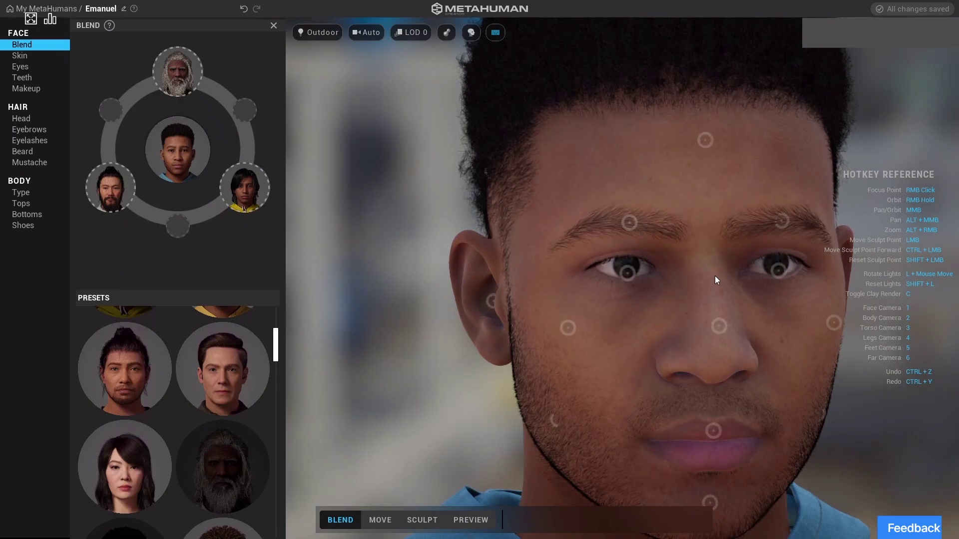
pyautogui.moveTo(726, 344)
pyautogui.mouseDown()
pyautogui.moveTo(721, 327)
pyautogui.moveTo(700, 326)
pyautogui.mouseUp()
pyautogui.moveTo(712, 431); pyautogui.dragTo(709, 430)
pyautogui.moveTo(700, 474)
pyautogui.mouseDown()
pyautogui.moveTo(729, 497)
pyautogui.moveTo(713, 456)
pyautogui.mouseUp()
pyautogui.moveTo(575, 321); pyautogui.dragTo(593, 315)
pyautogui.moveTo(697, 154); pyautogui.dragTo(712, 251)
# Add two more presets to the blend circle and switch to Move mode.
pyautogui.moveTo(247, 368); pyautogui.dragTo(177, 226)
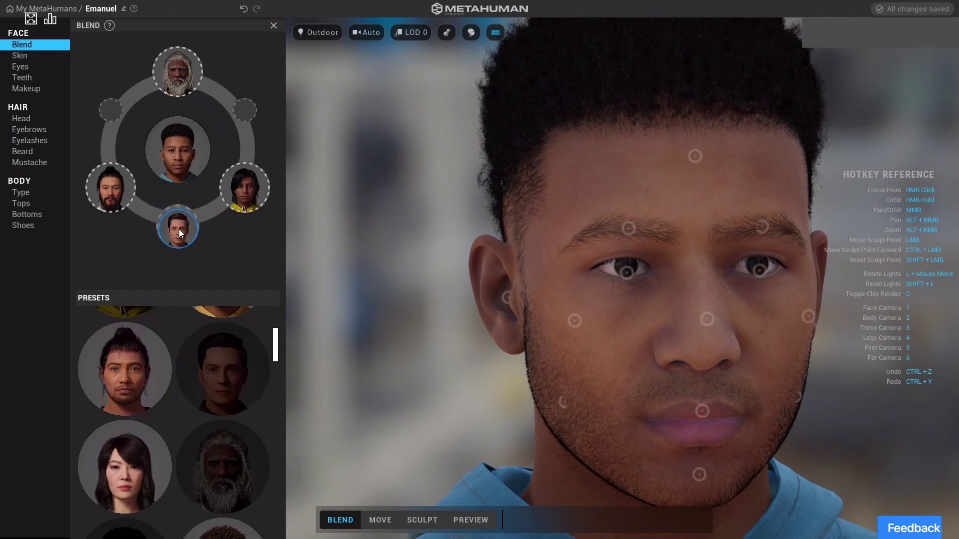
pyautogui.scroll(-2, 237, 470)
pyautogui.moveTo(237, 469); pyautogui.dragTo(229, 131)
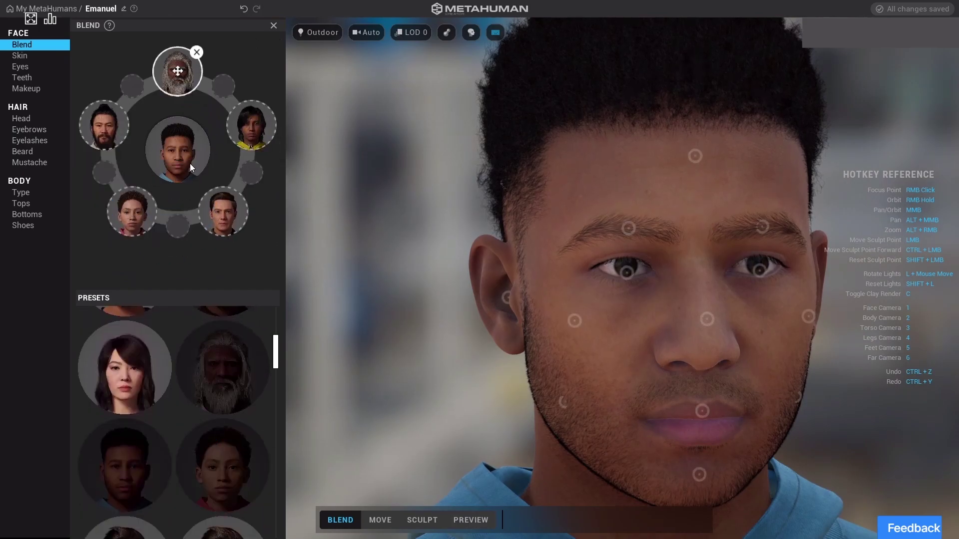
pyautogui.click(380, 520)
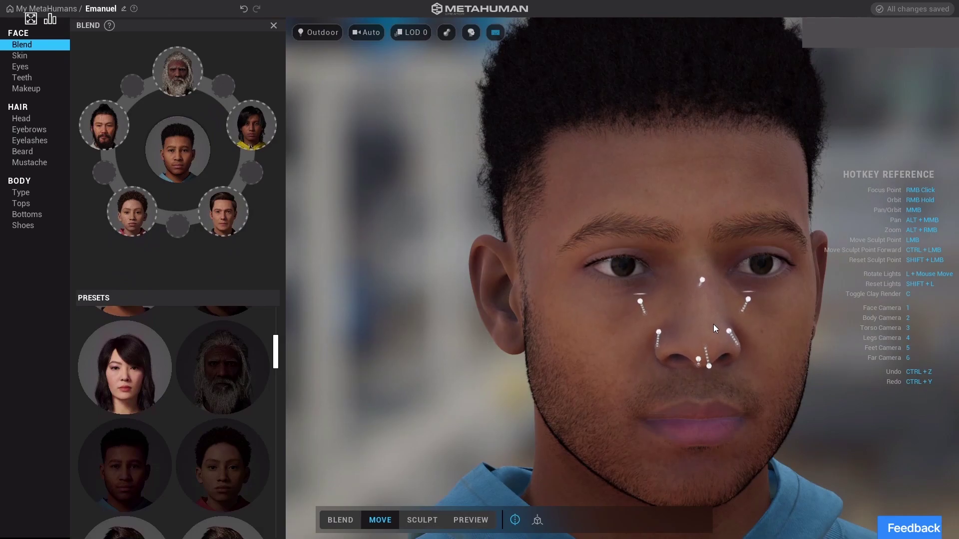
pyautogui.moveTo(697, 420)
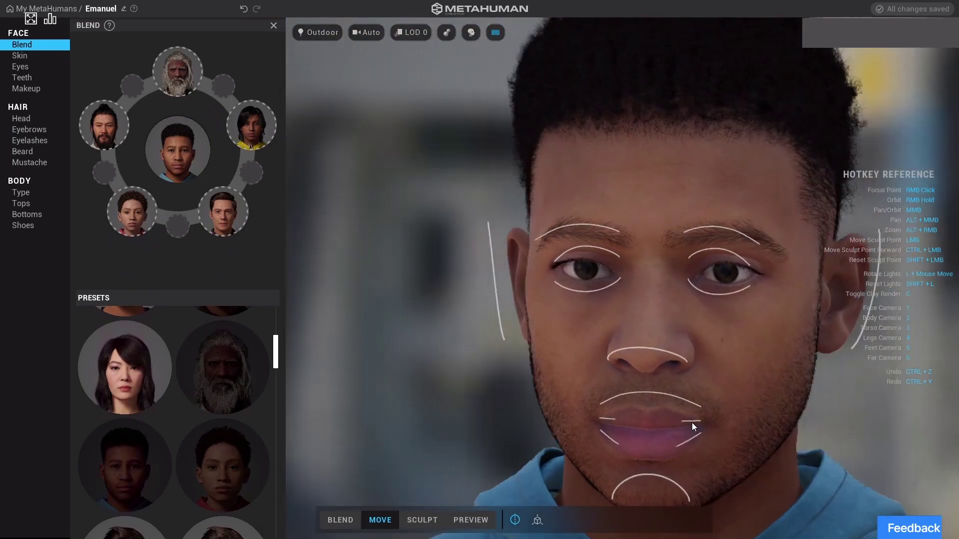
# In Sculpt mode, raise the nose sides, pull a mouth corner down, and refine the cheek.
pyautogui.moveTo(855, 412); pyautogui.dragTo(438, 401, button='right')
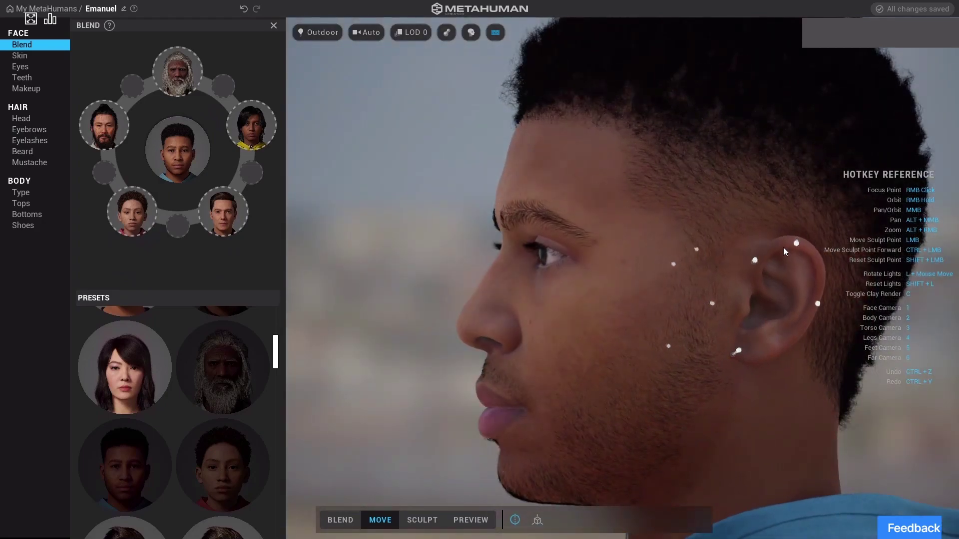
pyautogui.scroll(-2, 615, 399)
pyautogui.moveTo(614, 396); pyautogui.dragTo(579, 369, button='right')
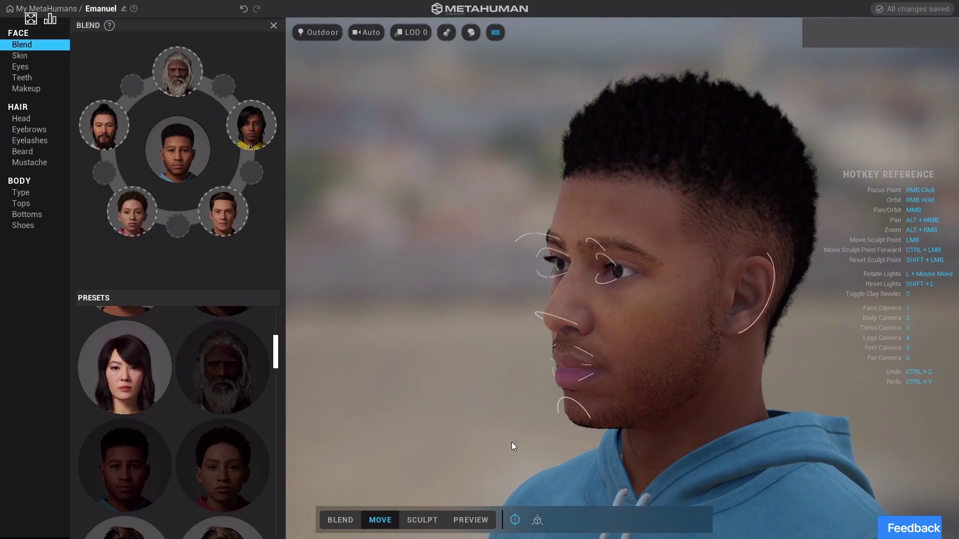
pyautogui.moveTo(511, 442); pyautogui.dragTo(679, 412, button='right')
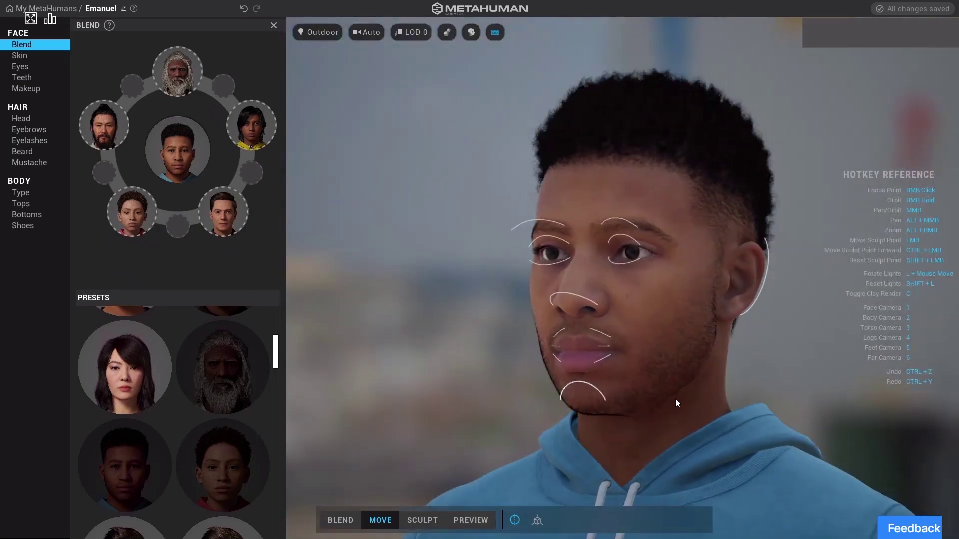
pyautogui.click(415, 521)
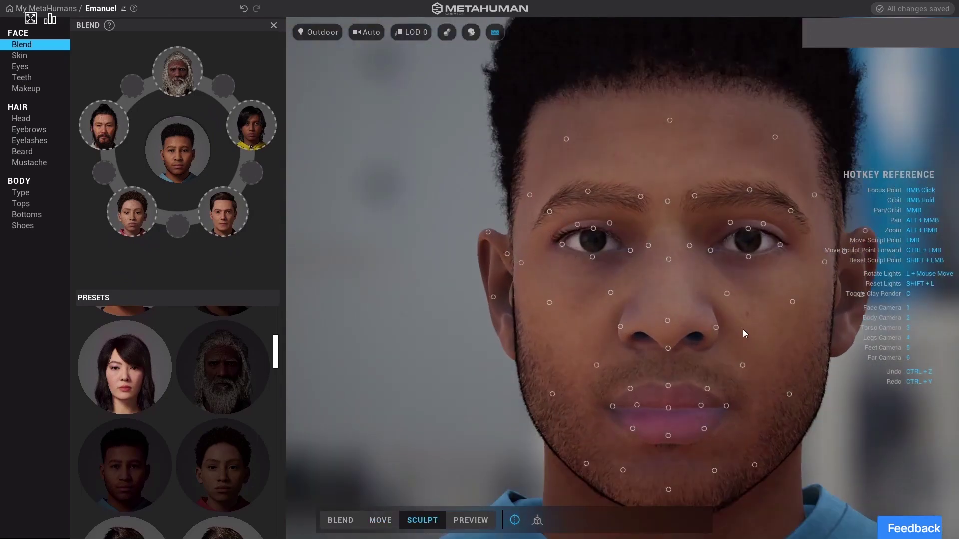
pyautogui.moveTo(742, 328); pyautogui.dragTo(703, 285, button='right')
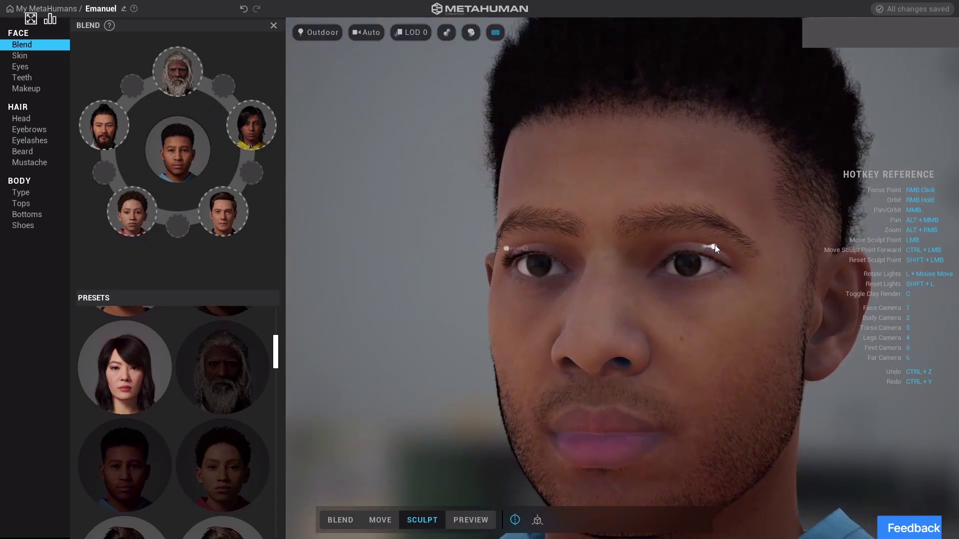
pyautogui.moveTo(646, 353); pyautogui.dragTo(668, 382)
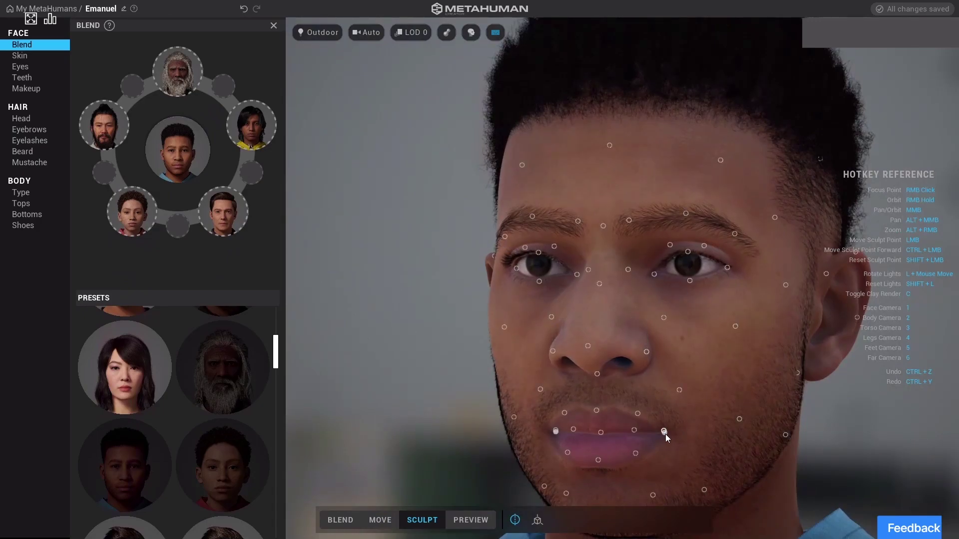
pyautogui.moveTo(666, 434); pyautogui.dragTo(668, 442)
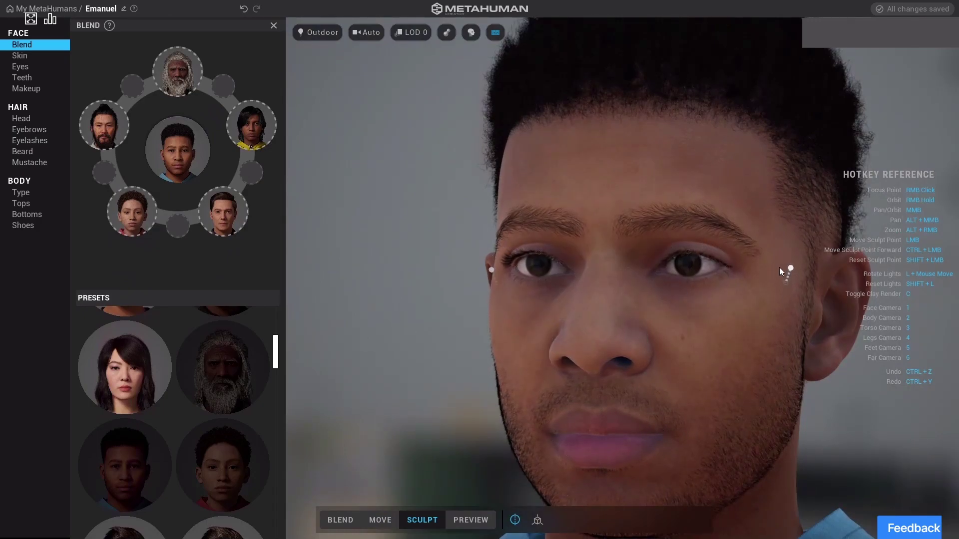
pyautogui.moveTo(788, 282); pyautogui.dragTo(787, 270)
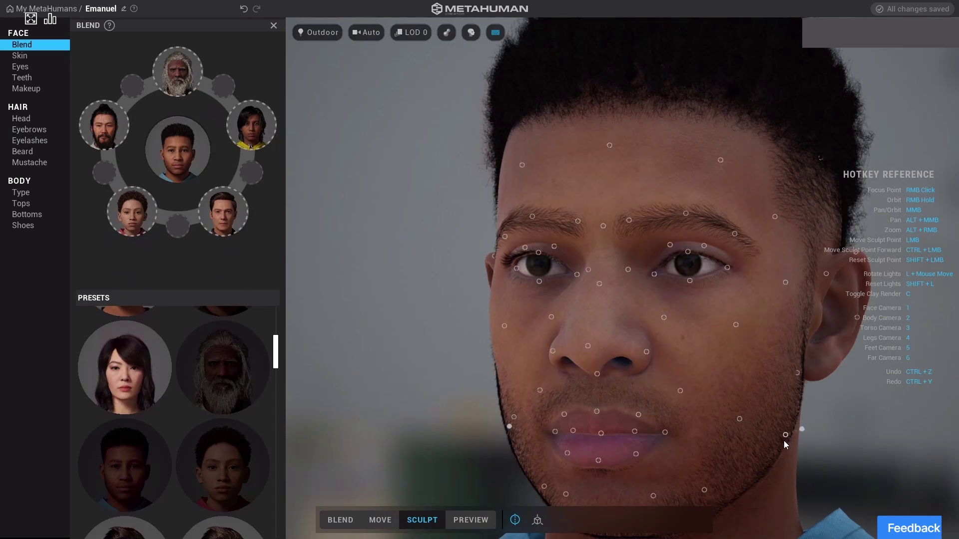
# Check the face in the animated preview, stop playback, and bring up Skin settings.
pyautogui.click(470, 520)
pyautogui.click(513, 520)
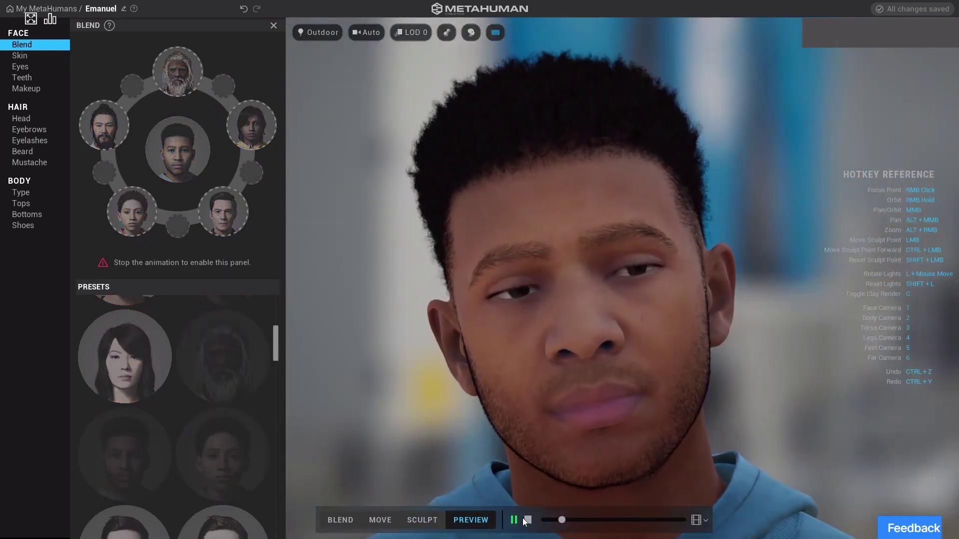
pyautogui.click(527, 520)
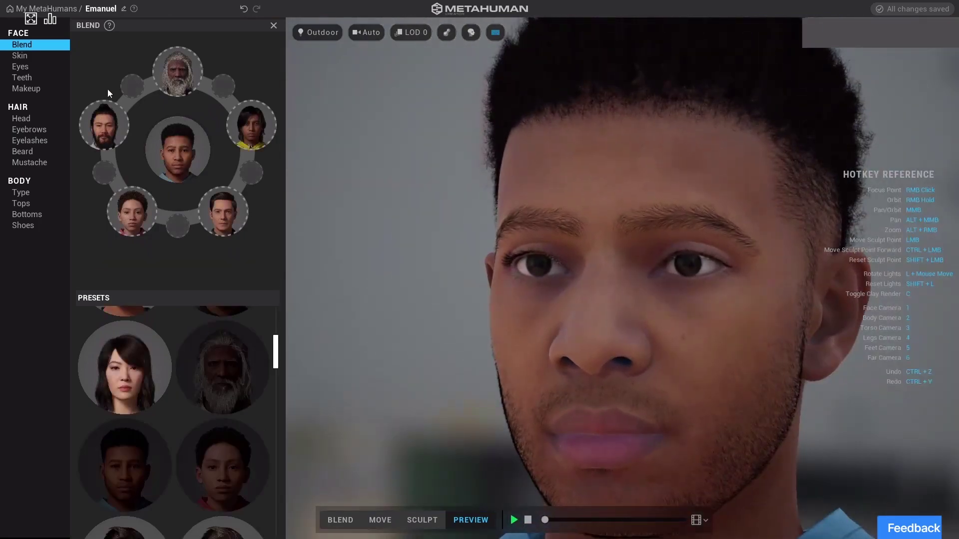
pyautogui.click(32, 56)
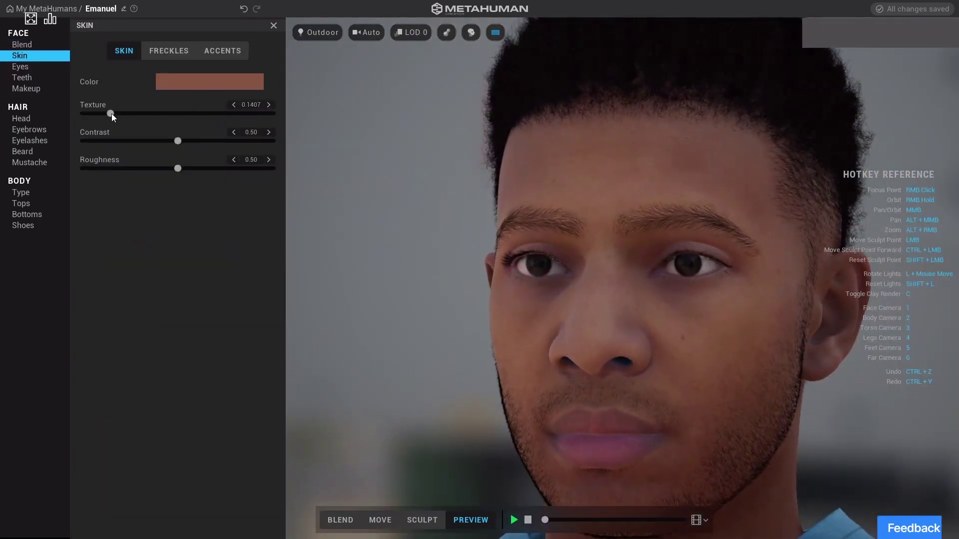
# Raise the skin texture, lower contrast, and adjust the skin colour tone.
pyautogui.moveTo(111, 114)
pyautogui.mouseDown()
pyautogui.moveTo(268, 115)
pyautogui.moveTo(82, 114)
pyautogui.moveTo(118, 119)
pyautogui.mouseUp()
pyautogui.moveTo(177, 140); pyautogui.dragTo(165, 142)
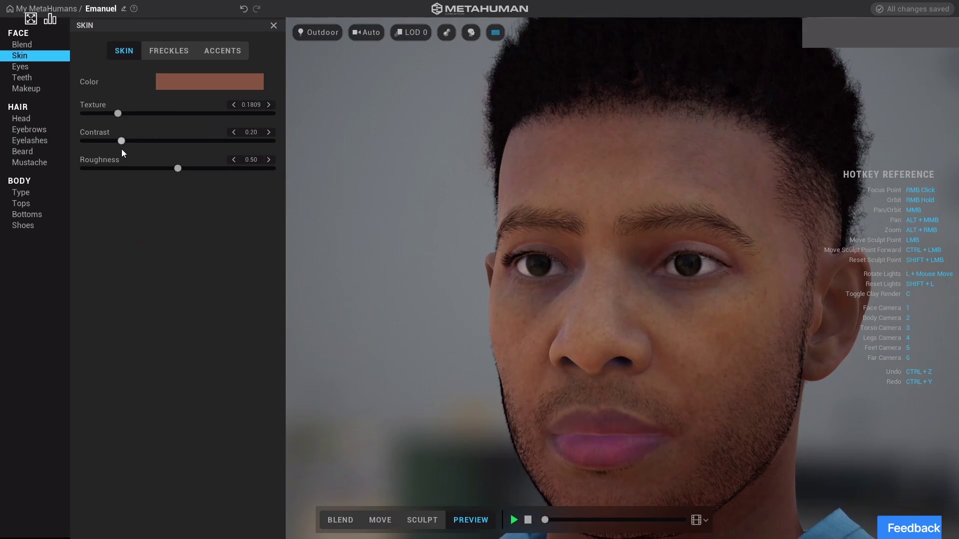
pyautogui.click(211, 85)
pyautogui.moveTo(290, 120)
pyautogui.mouseDown()
pyautogui.moveTo(211, 104)
pyautogui.moveTo(275, 118)
pyautogui.moveTo(353, 100)
pyautogui.moveTo(280, 128)
pyautogui.moveTo(292, 109)
pyautogui.mouseUp()
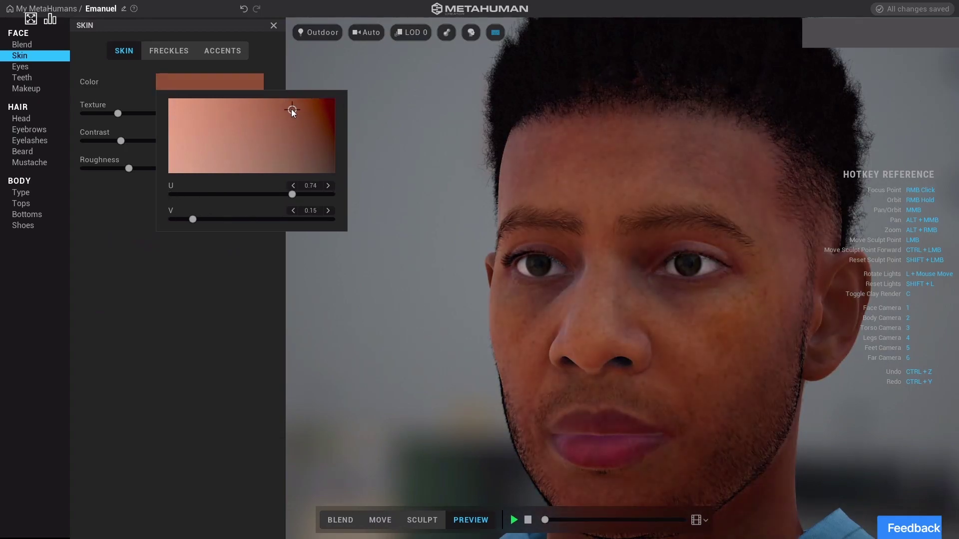
# Apply the second freckle pattern with reduced density and strength.
pyautogui.click(154, 54)
pyautogui.click(152, 208)
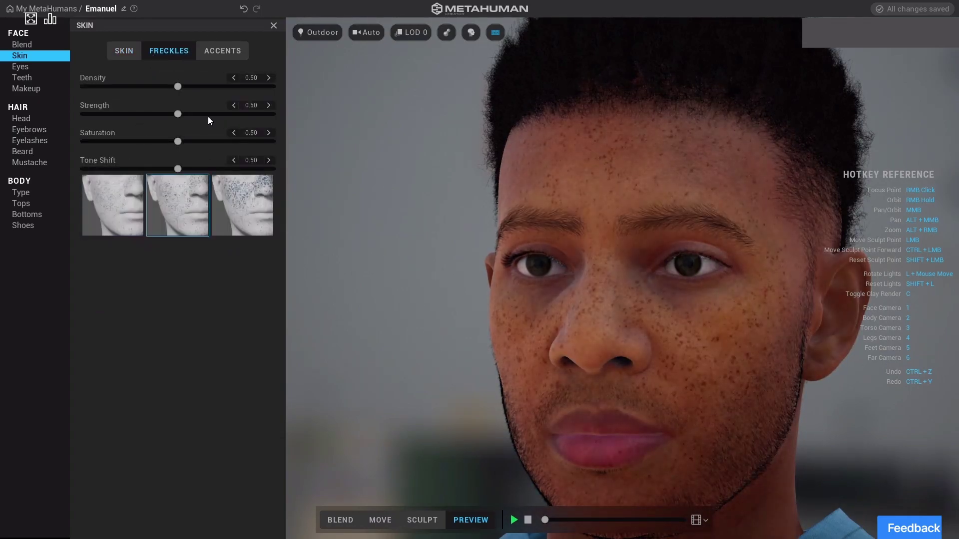
pyautogui.moveTo(178, 87); pyautogui.dragTo(74, 93)
pyautogui.moveTo(177, 114); pyautogui.dragTo(85, 114)
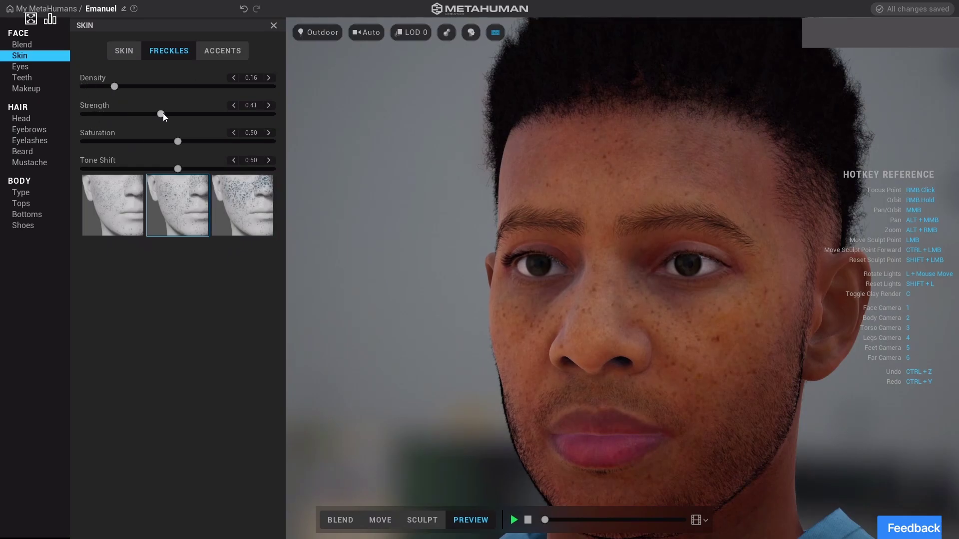
# Darken the under-eye accents and apply eye Preset 005.
pyautogui.click(225, 49)
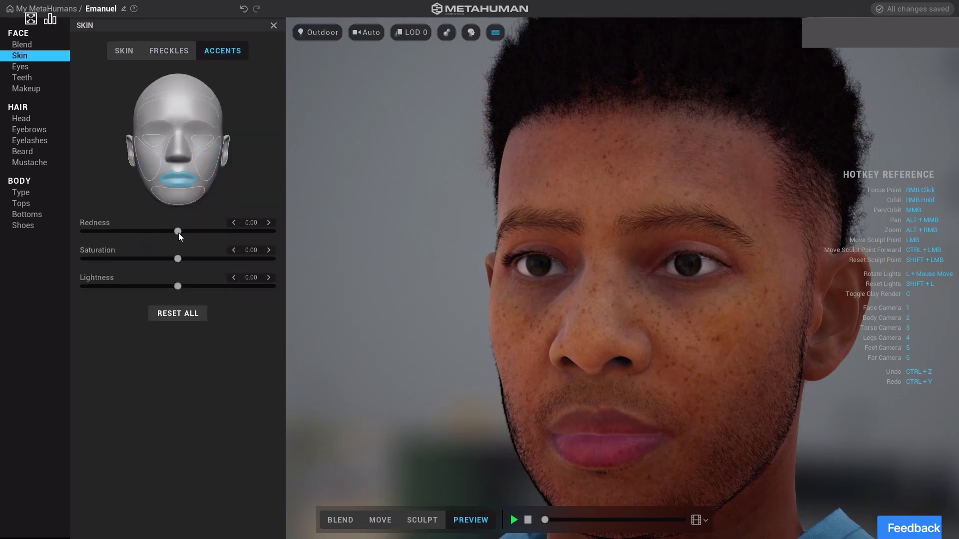
pyautogui.click(209, 134)
pyautogui.moveTo(152, 230); pyautogui.dragTo(232, 232)
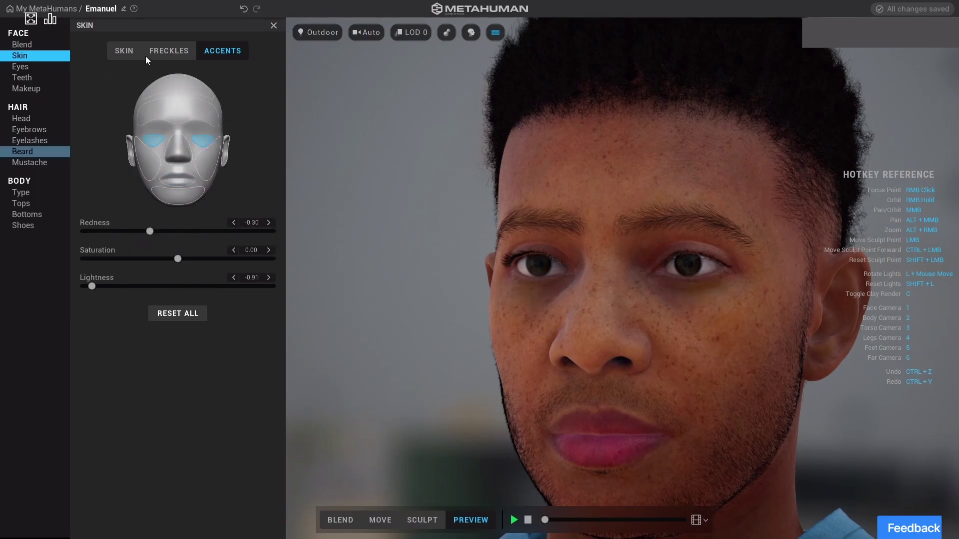
pyautogui.click(19, 65)
pyautogui.click(166, 174)
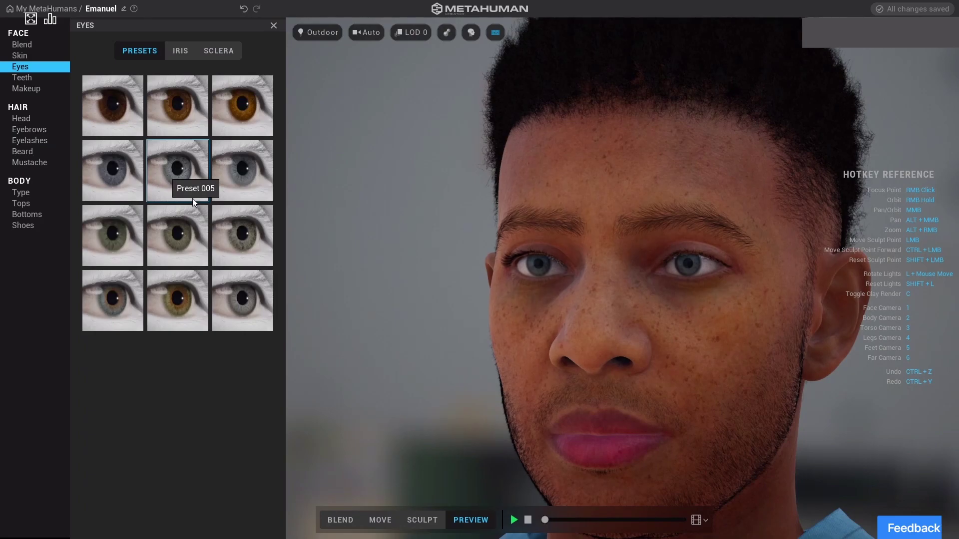
# Apply the green-hazel eye Preset 011 and darken the iris detail colour.
pyautogui.click(175, 303)
pyautogui.click(180, 52)
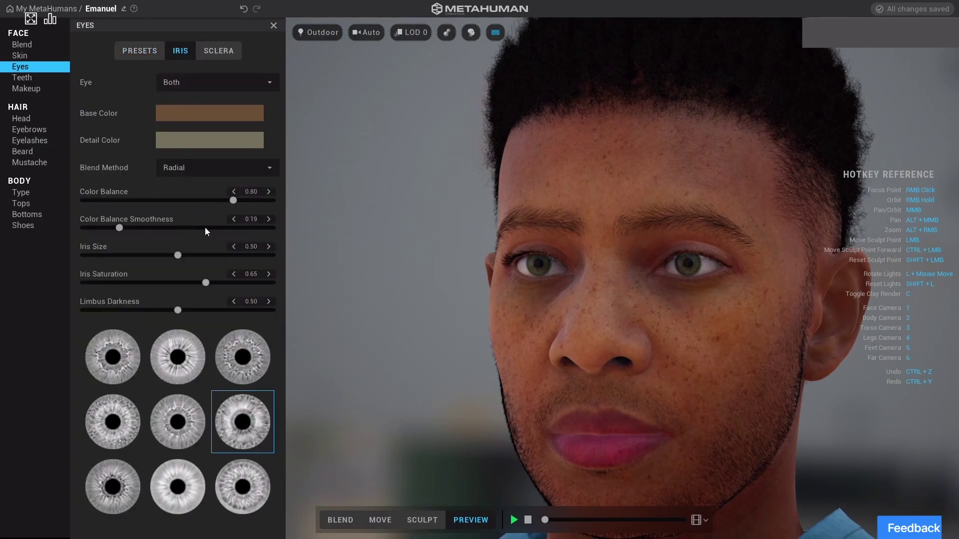
pyautogui.click(201, 143)
pyautogui.click(172, 167)
pyautogui.click(263, 191)
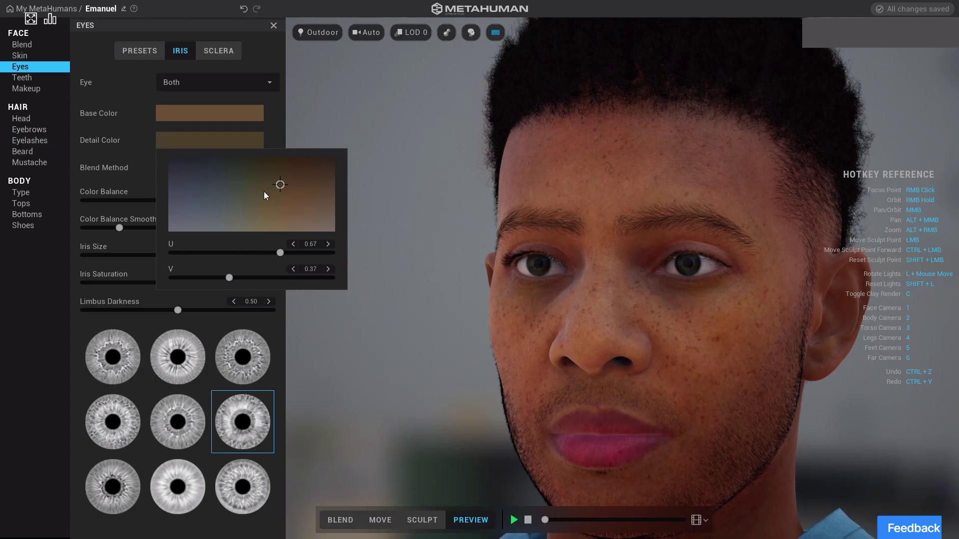
# Set sclera brightness to 0.88 and bring up the Teeth settings.
pyautogui.click(220, 51)
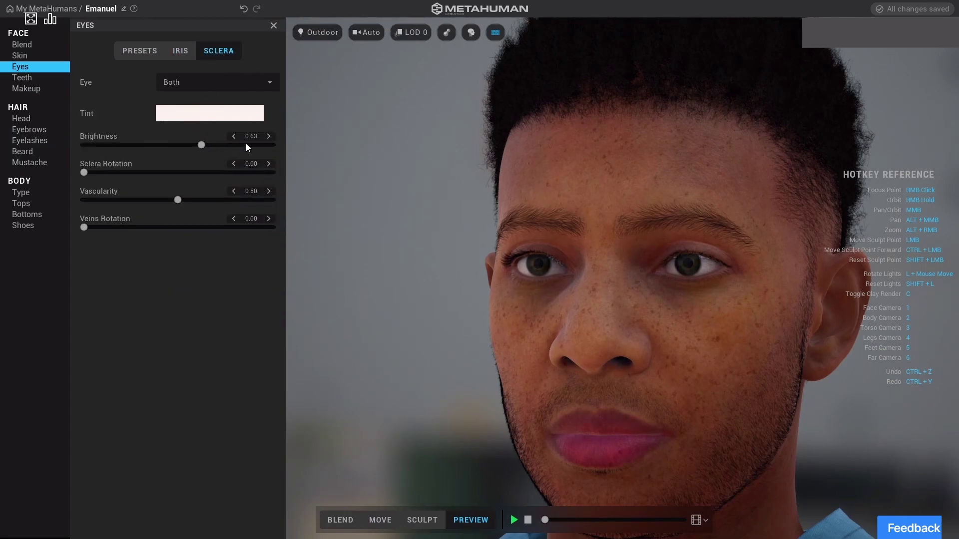
pyautogui.moveTo(246, 144); pyautogui.dragTo(255, 144)
pyautogui.moveTo(180, 144); pyautogui.dragTo(91, 144)
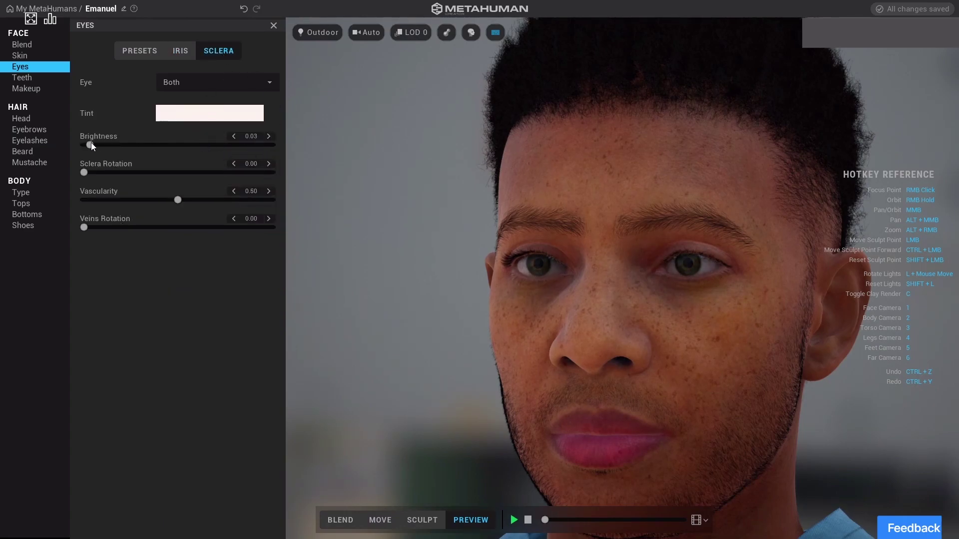
pyautogui.click(249, 145)
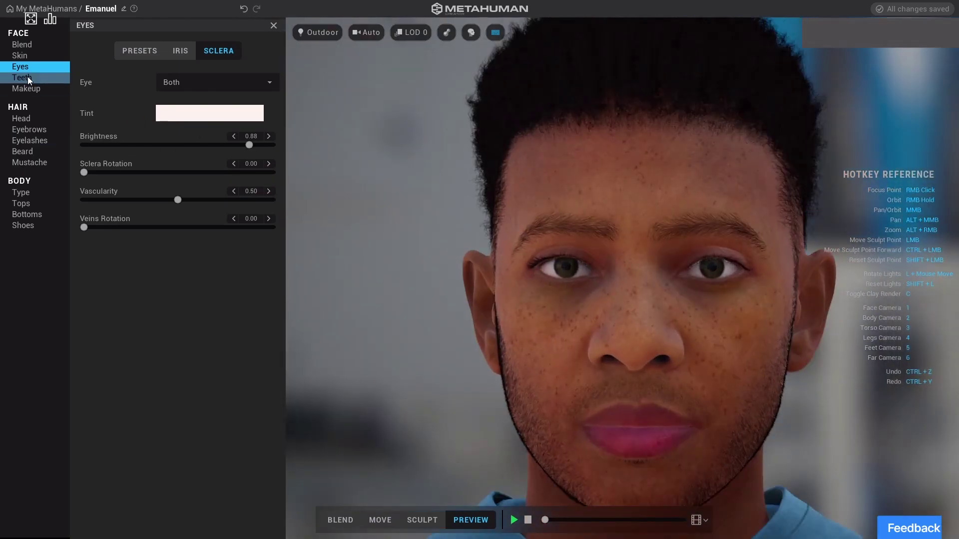
pyautogui.click(28, 76)
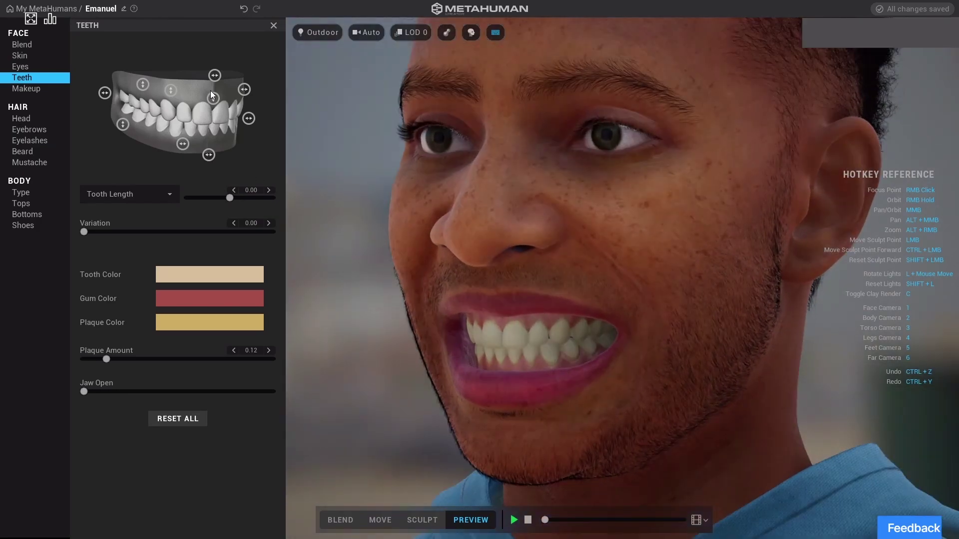
# Lengthen the teeth to a Tooth Length of 0.75 and lighten the tooth colour.
pyautogui.moveTo(211, 91); pyautogui.dragTo(211, 88)
pyautogui.moveTo(211, 87); pyautogui.dragTo(210, 107)
pyautogui.click(168, 277)
pyautogui.moveTo(224, 317); pyautogui.dragTo(166, 382)
# Retune the tooth colour and raise Plaque Amount to 0.97 with Variation 0.52.
pyautogui.moveTo(335, 320)
pyautogui.mouseDown()
pyautogui.moveTo(334, 299)
pyautogui.moveTo(332, 352)
pyautogui.mouseUp()
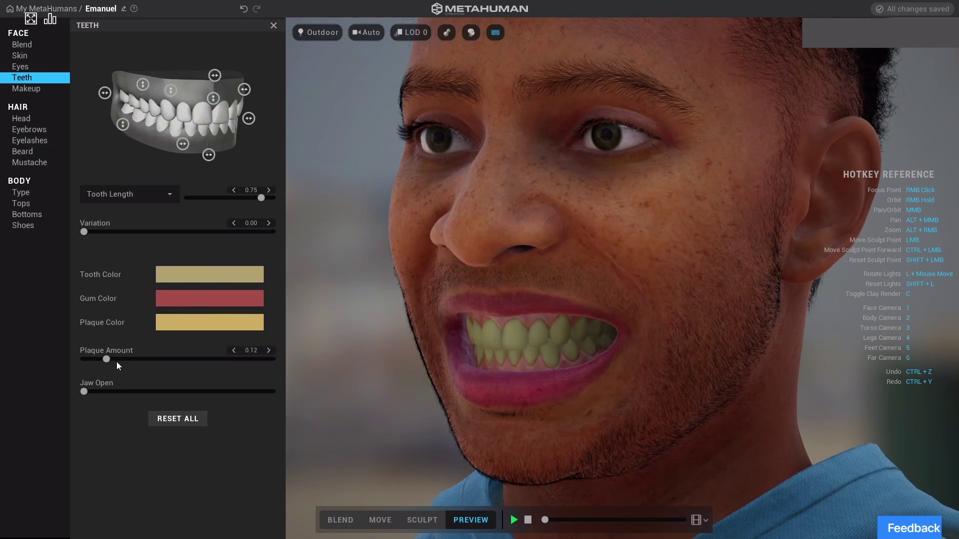
pyautogui.moveTo(107, 360); pyautogui.dragTo(266, 359)
pyautogui.click(234, 274)
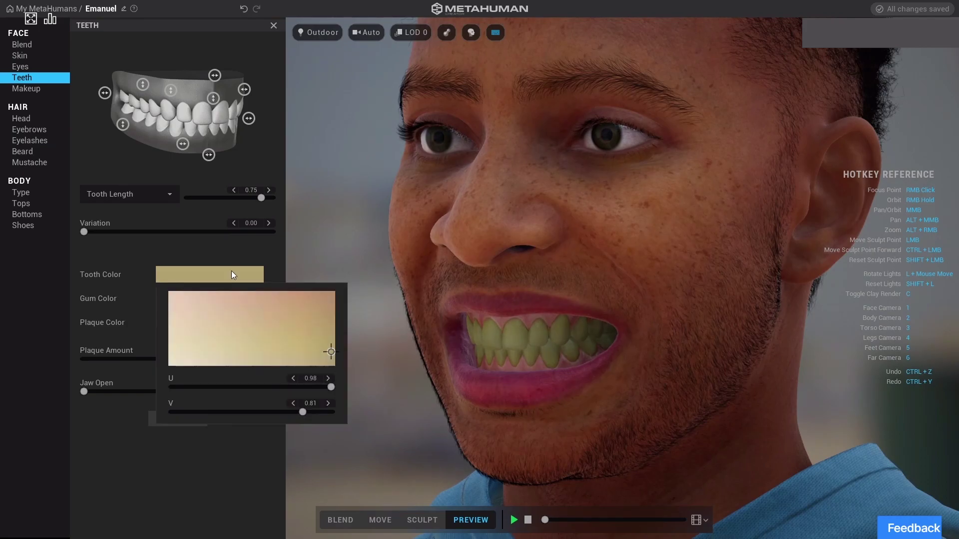
pyautogui.moveTo(202, 295); pyautogui.dragTo(335, 366)
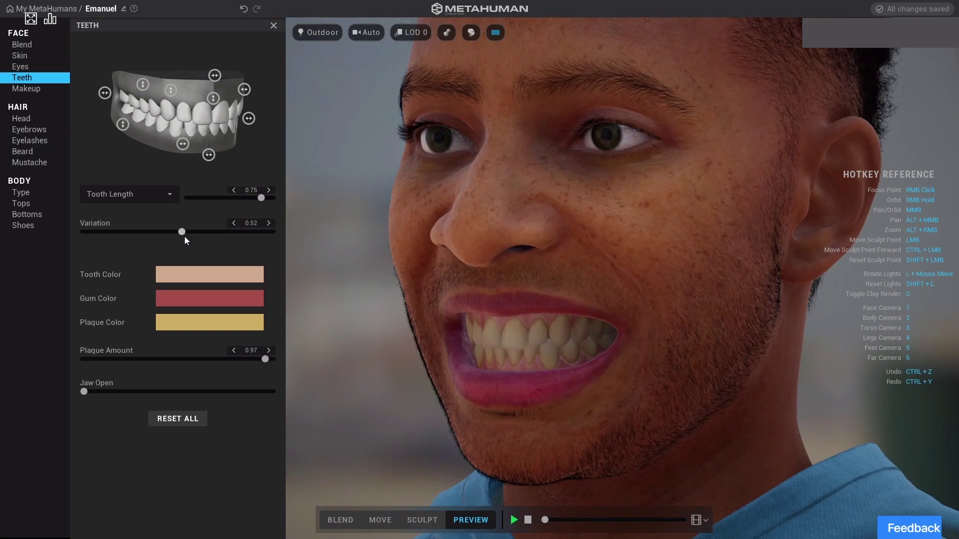
pyautogui.click(37, 89)
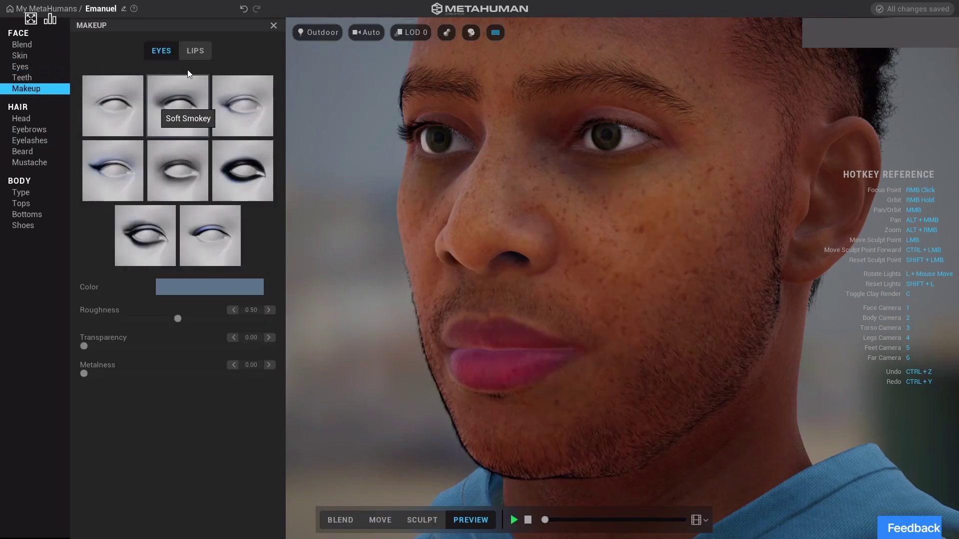
# Apply the red lip makeup preset with Roughness 0 for fully glossy lips.
pyautogui.click(195, 51)
pyautogui.click(178, 103)
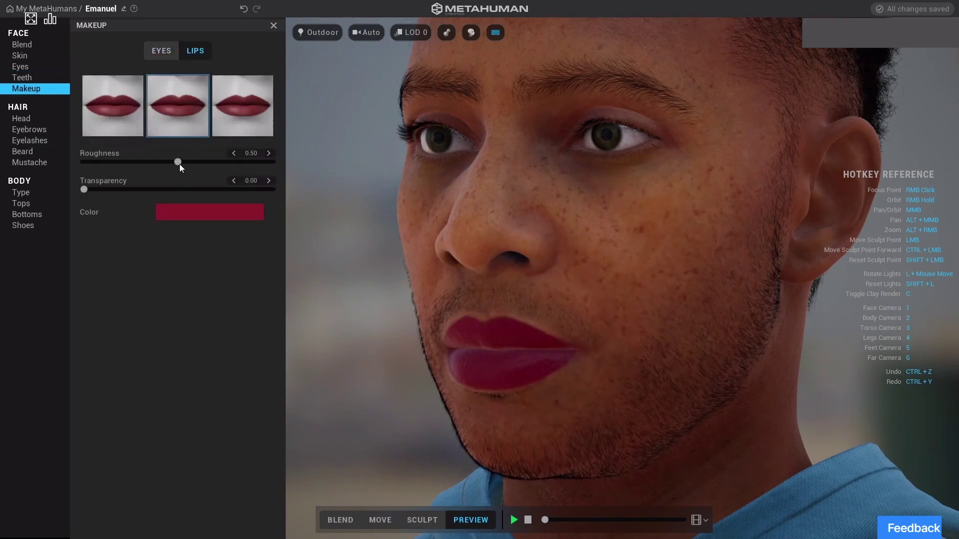
pyautogui.moveTo(178, 161); pyautogui.dragTo(63, 161)
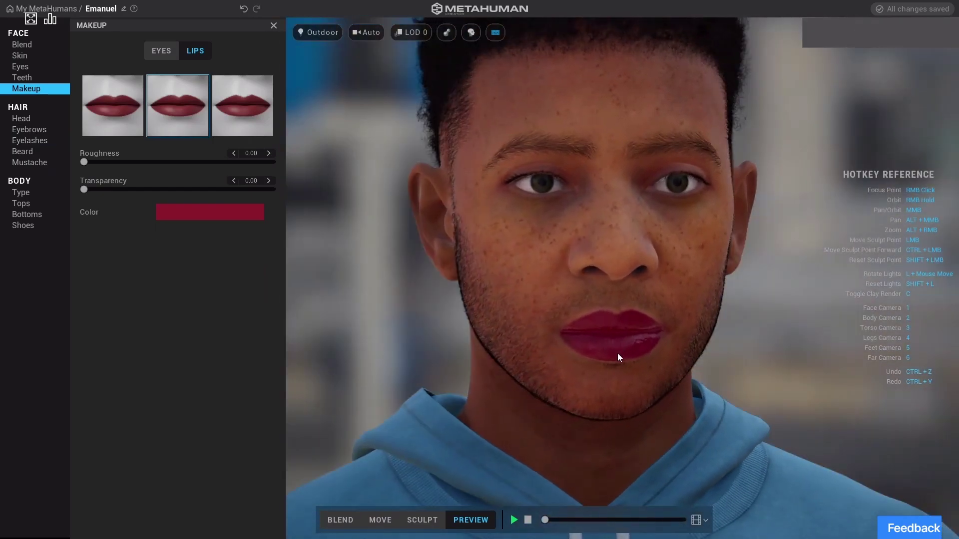
# Give the character the Short Pulled Back hairstyle after trying Short Updo.
pyautogui.click(21, 119)
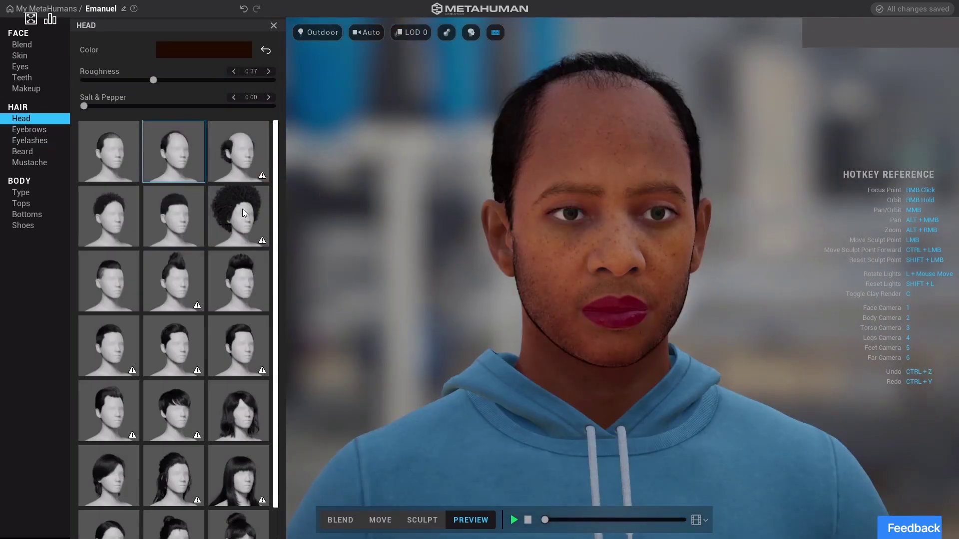
pyautogui.scroll(-1, 191, 332)
pyautogui.click(236, 508)
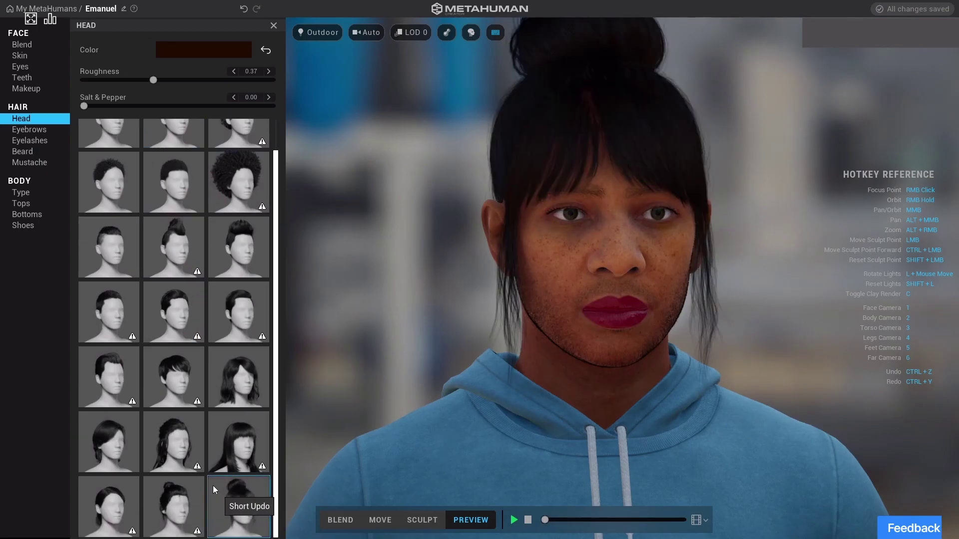
pyautogui.click(116, 237)
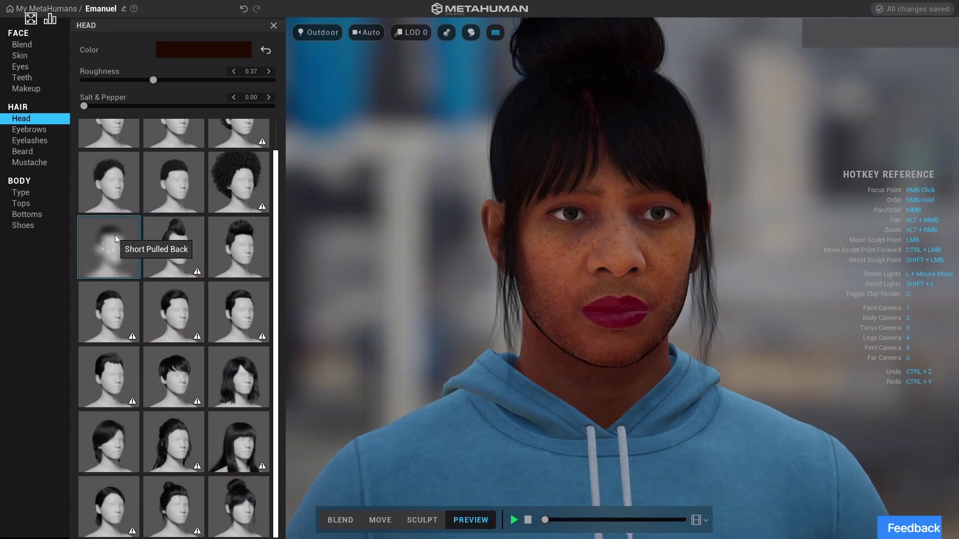
# Set Medium Unruly eyebrows coloured dark brown.
pyautogui.click(28, 129)
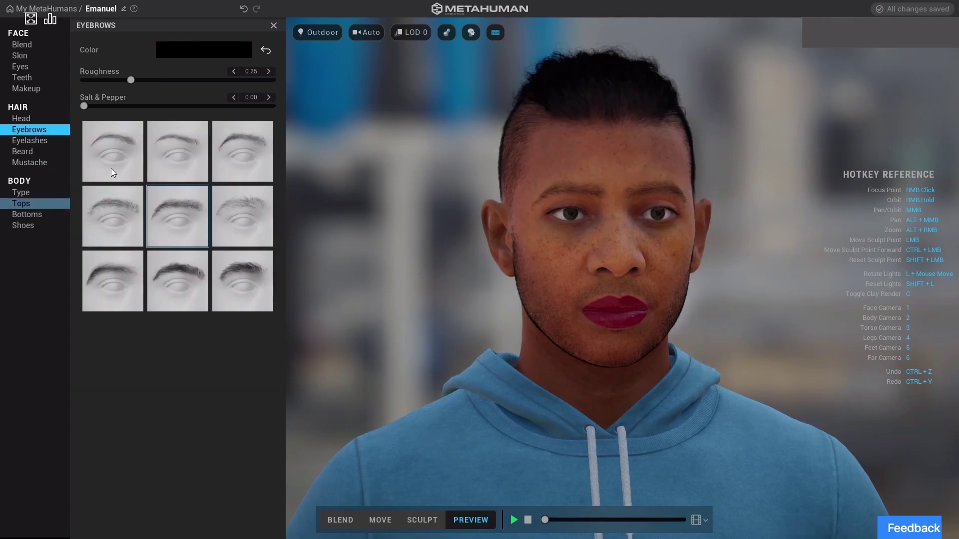
pyautogui.click(169, 272)
pyautogui.click(204, 49)
pyautogui.moveTo(199, 106); pyautogui.dragTo(235, 138)
pyautogui.click(197, 295)
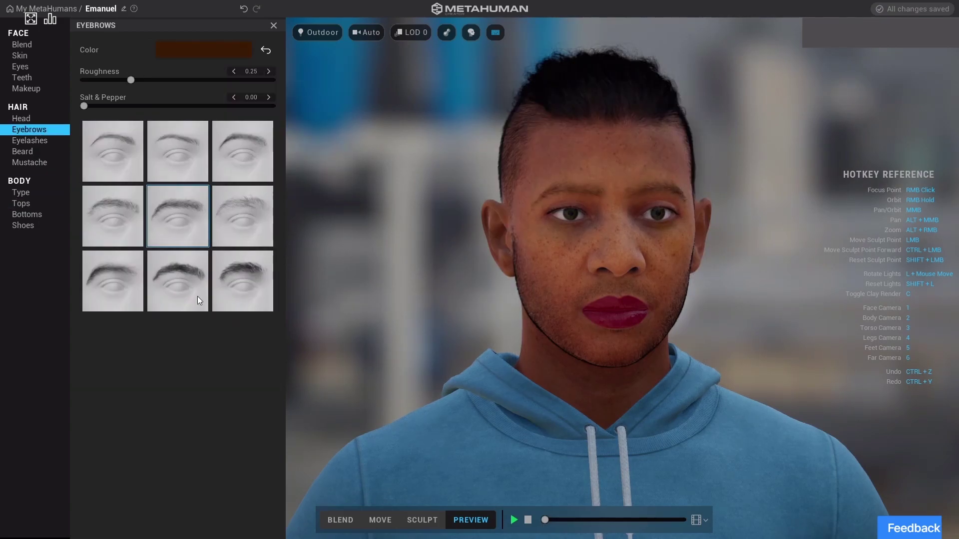
# Add a long full beard and the Long Wavy Mustache.
pyautogui.click(43, 140)
pyautogui.click(21, 152)
pyautogui.click(119, 218)
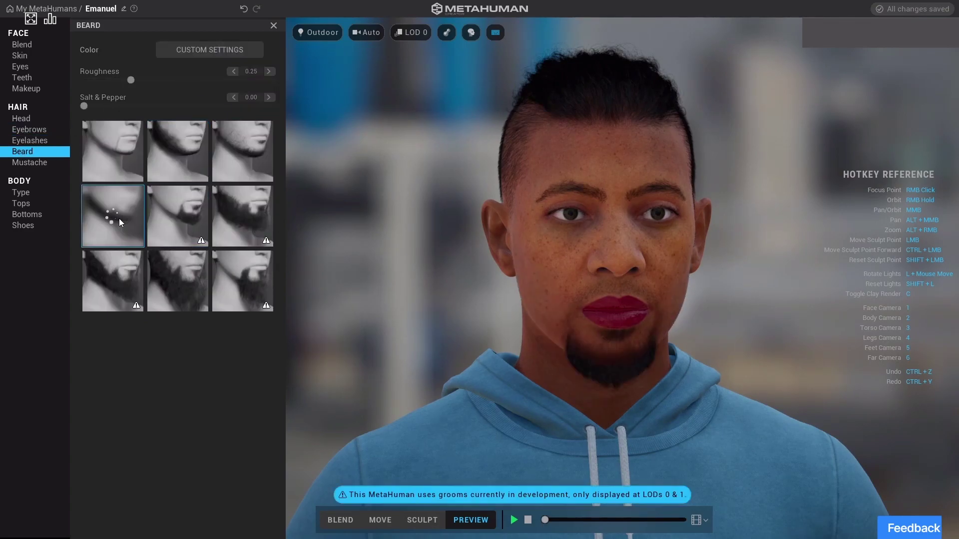
pyautogui.click(168, 286)
pyautogui.click(31, 162)
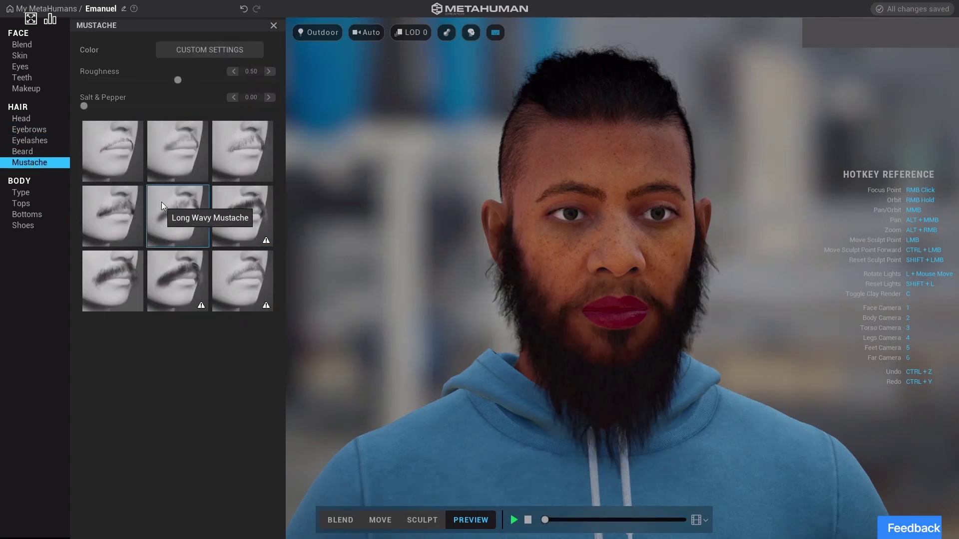
pyautogui.click(161, 205)
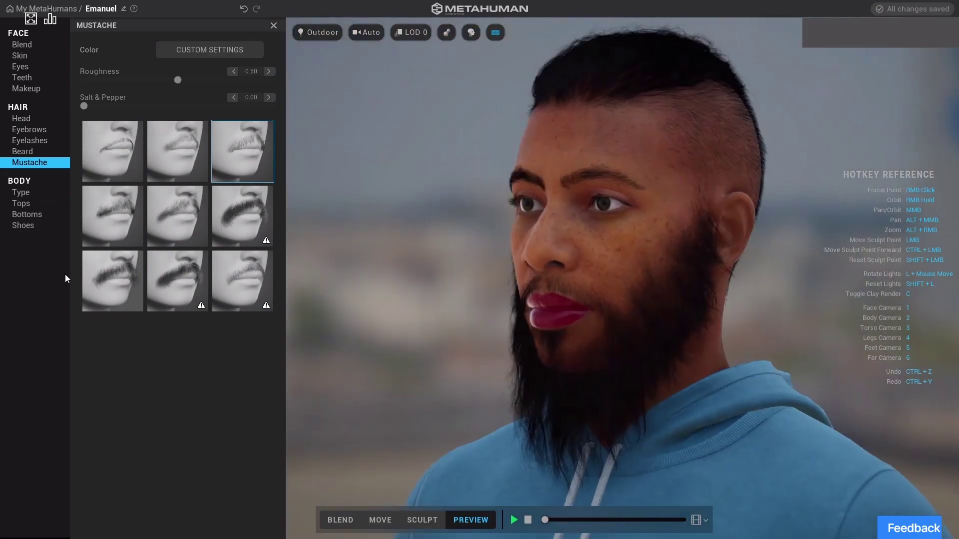
# Make the body type heavy with the Short height category.
pyautogui.click(21, 192)
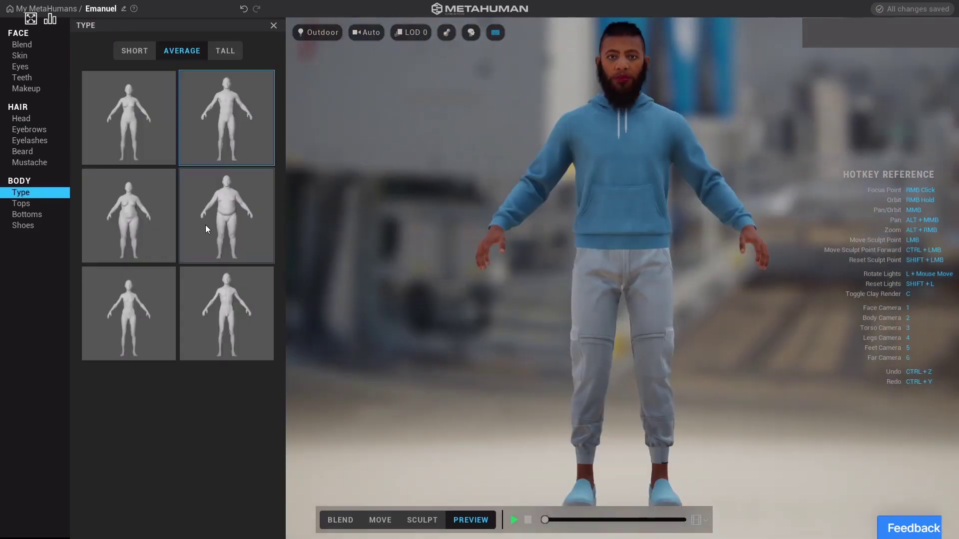
pyautogui.click(206, 226)
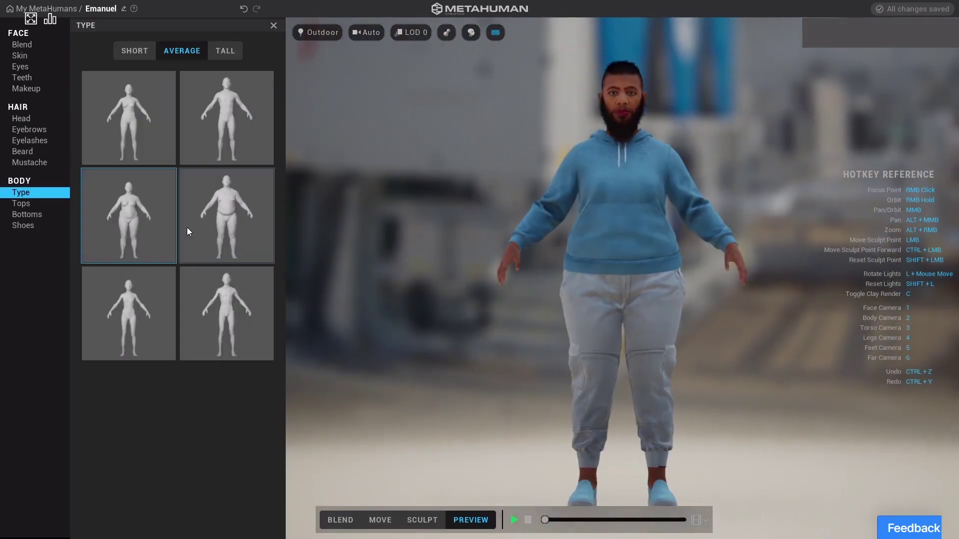
pyautogui.click(134, 51)
pyautogui.click(181, 51)
pyautogui.click(134, 50)
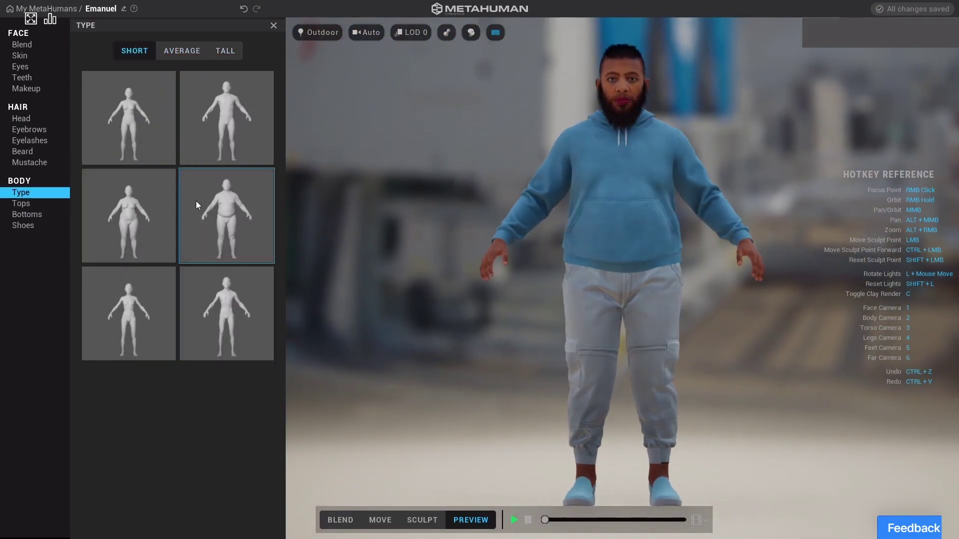
# Dress the character in a sweater with a magenta main colour and pink trim.
pyautogui.click(21, 203)
pyautogui.click(177, 125)
pyautogui.click(204, 50)
pyautogui.click(307, 100)
pyautogui.click(204, 75)
pyautogui.click(140, 222)
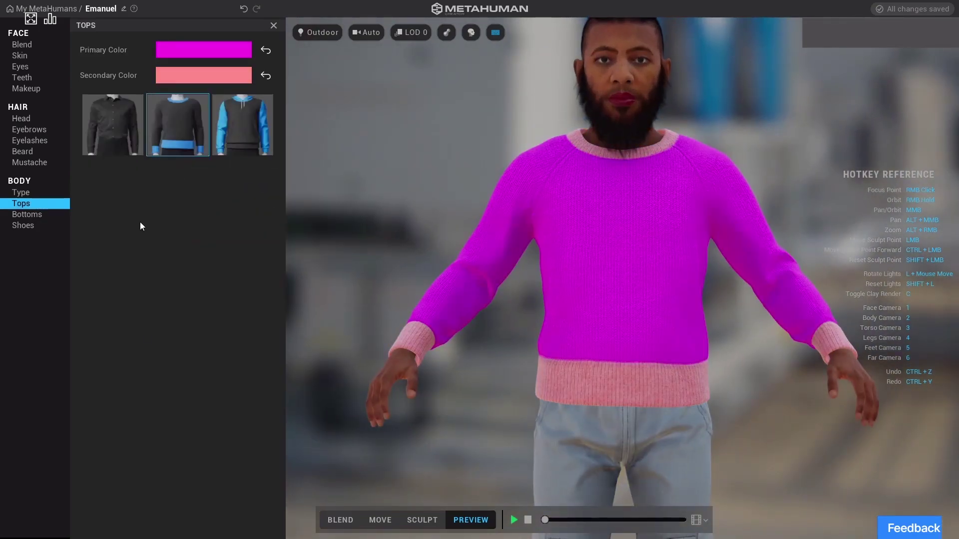
# Choose the jeans with a light cyan primary colour and a new secondary colour.
pyautogui.click(27, 215)
pyautogui.click(191, 121)
pyautogui.click(204, 49)
pyautogui.click(250, 100)
pyautogui.click(204, 75)
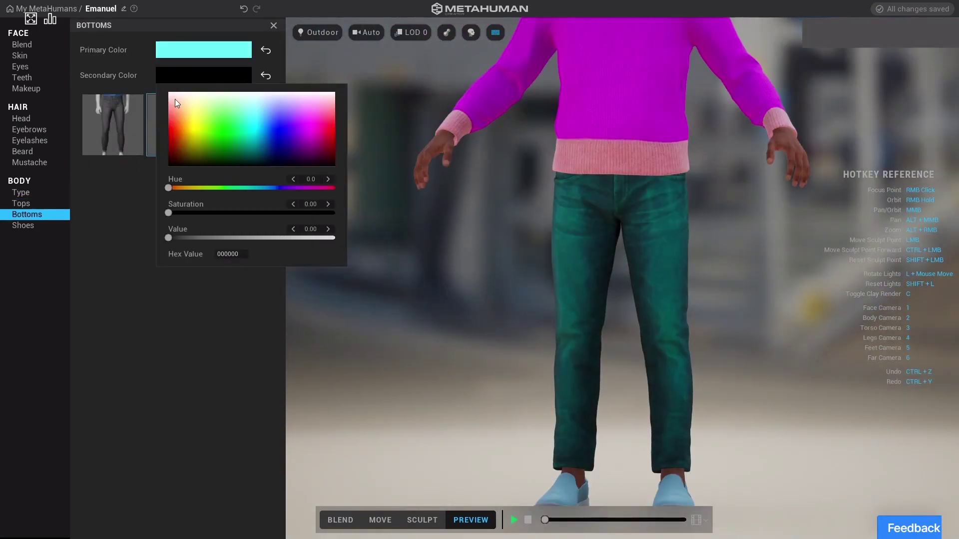
pyautogui.click(175, 102)
# Swap the shoes for flip-flop sandals after trying black sneakers.
pyautogui.click(23, 225)
pyautogui.click(242, 124)
pyautogui.click(204, 49)
pyautogui.click(62, 131)
pyautogui.click(113, 125)
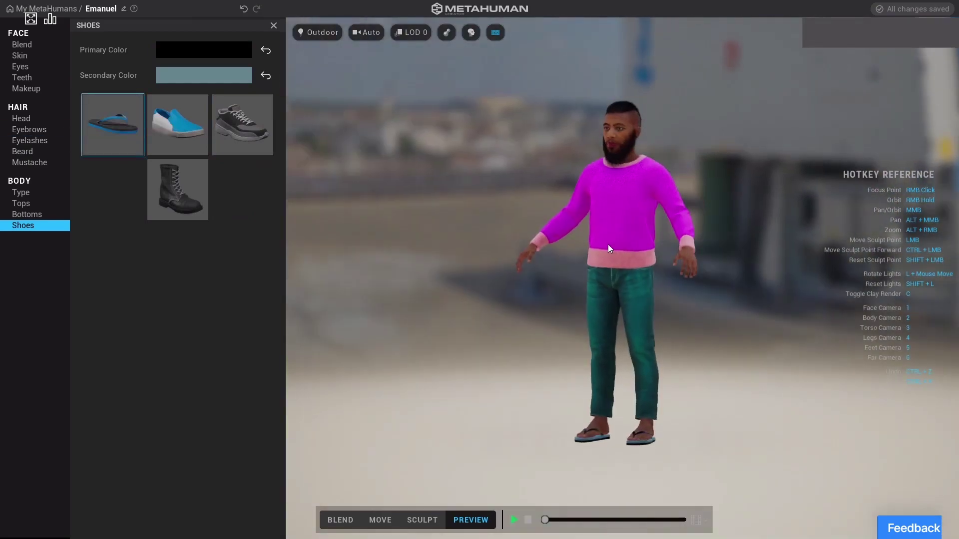
# Cycle the camera presets 1, 3 and 4, ending on the face close-up.
pyautogui.scroll(3, 691, 255)
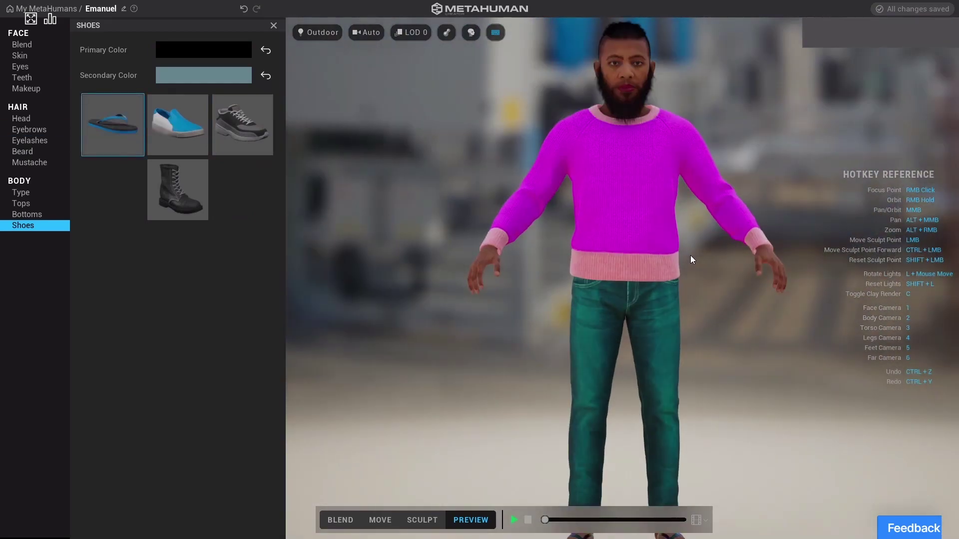
pyautogui.scroll(2, 685, 257)
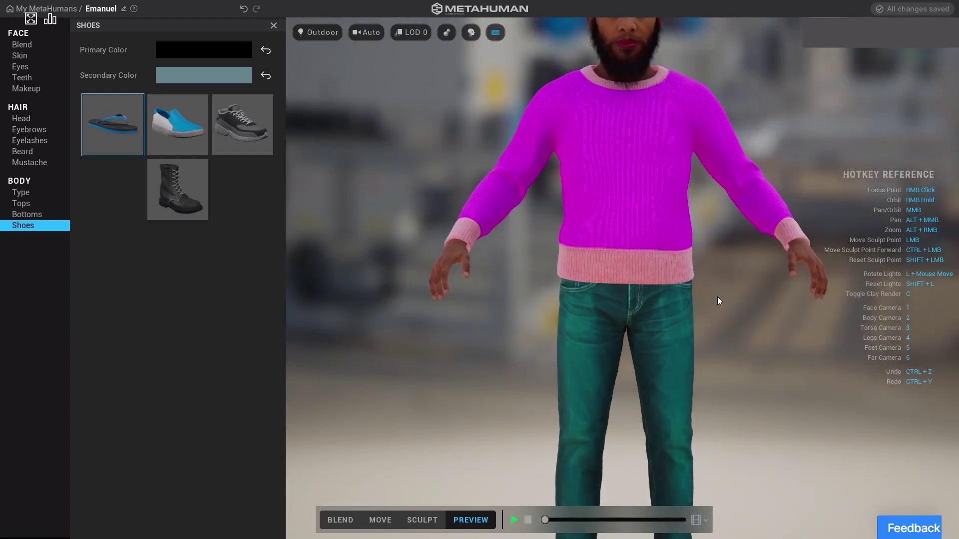
pyautogui.press('1')
pyautogui.press('3')
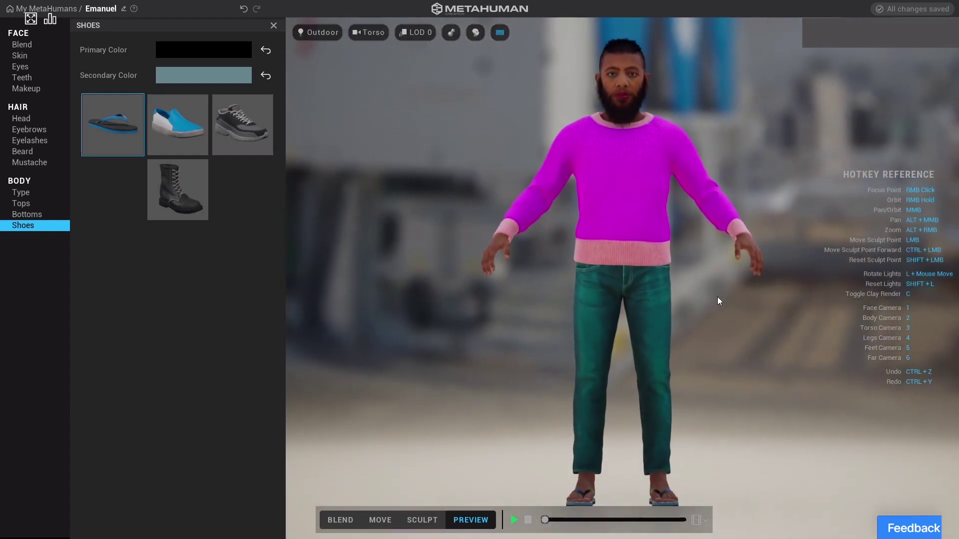
pyautogui.press('4')
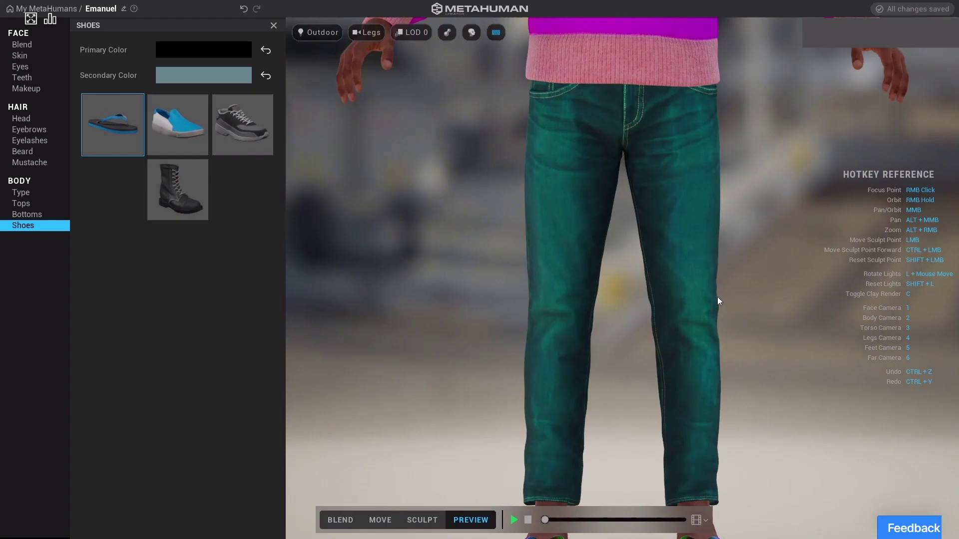
pyautogui.press('1')
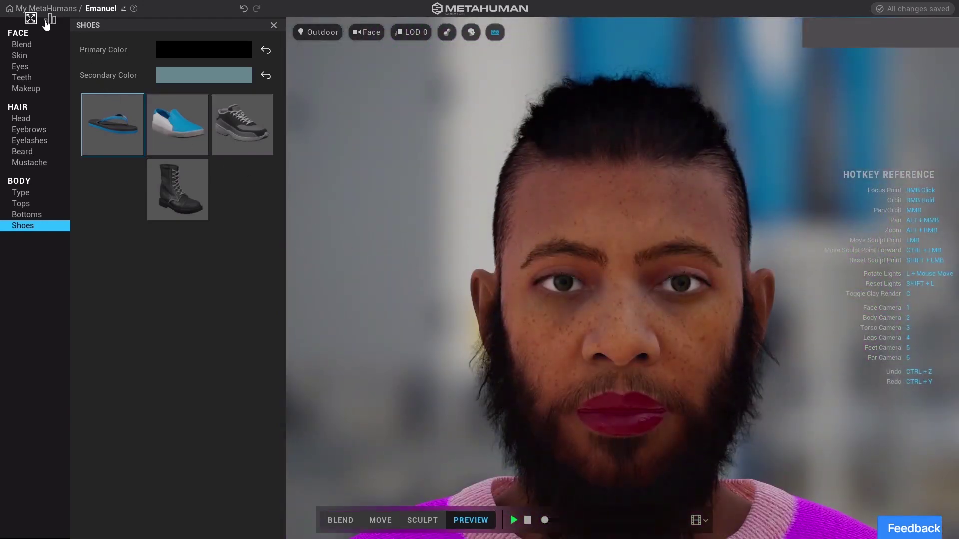
# Start preview playback on the full body, hide the hair, and check LOD options.
pyautogui.click(514, 520)
pyautogui.press('2')
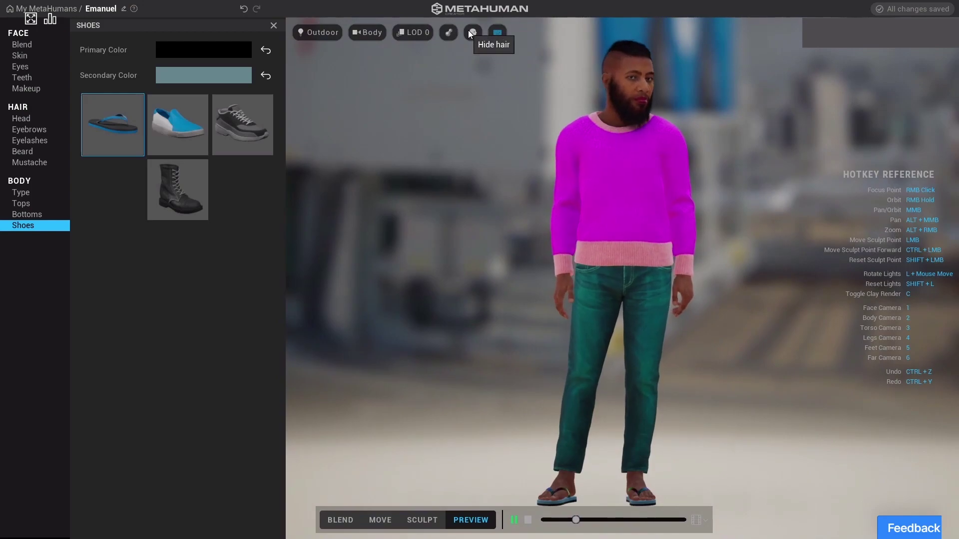
pyautogui.click(468, 33)
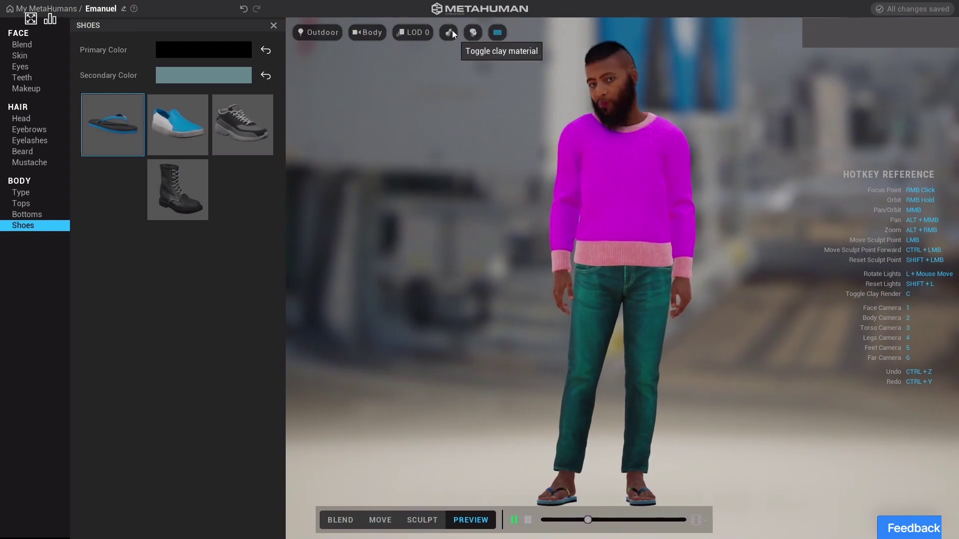
pyautogui.click(412, 33)
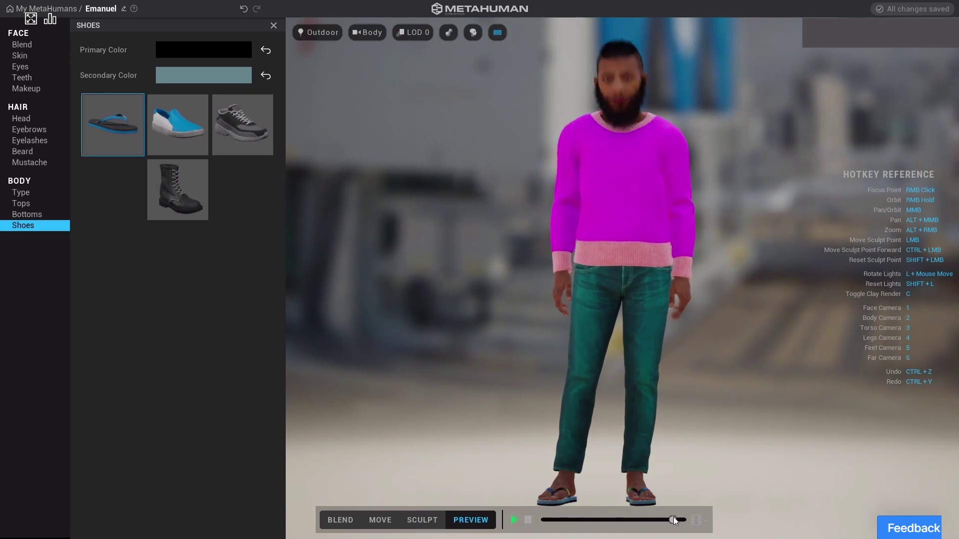
pyautogui.press('1')
# Try the Sculpt and Move modes, then orbit to the character's side in full-body view.
pyautogui.click(422, 520)
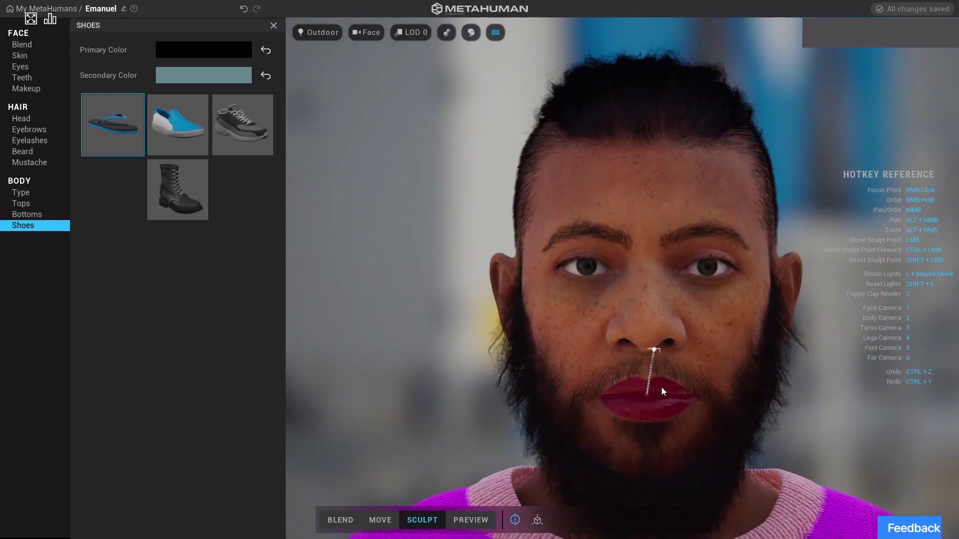
pyautogui.click(379, 520)
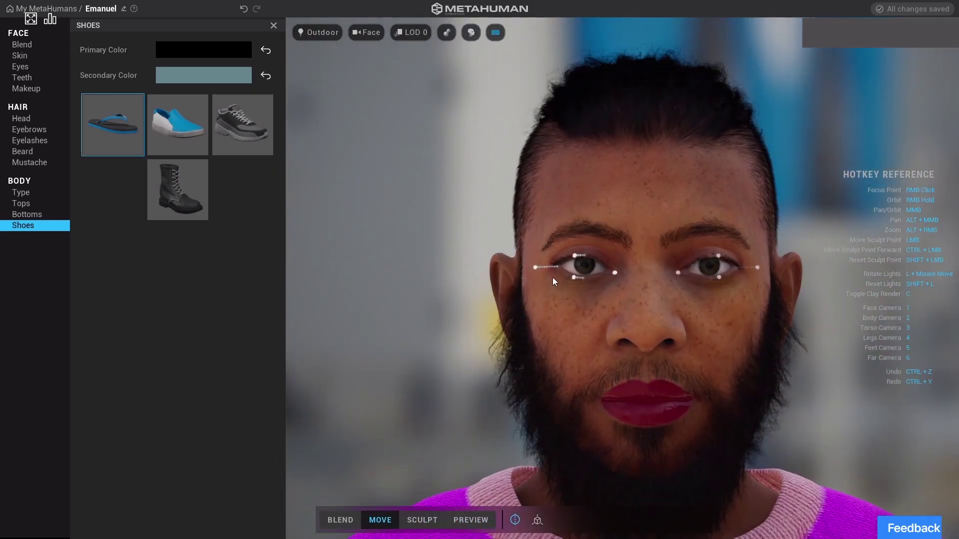
pyautogui.press('2')
pyautogui.moveTo(752, 316); pyautogui.dragTo(599, 319, button='right')
# Return to Preview and play the Face ROM animation.
pyautogui.click(471, 520)
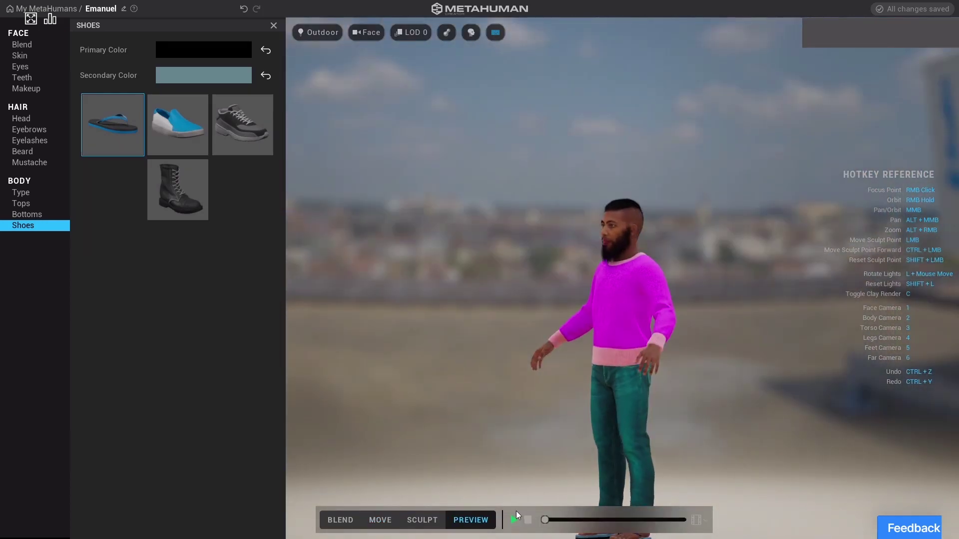
pyautogui.click(698, 520)
pyautogui.click(715, 474)
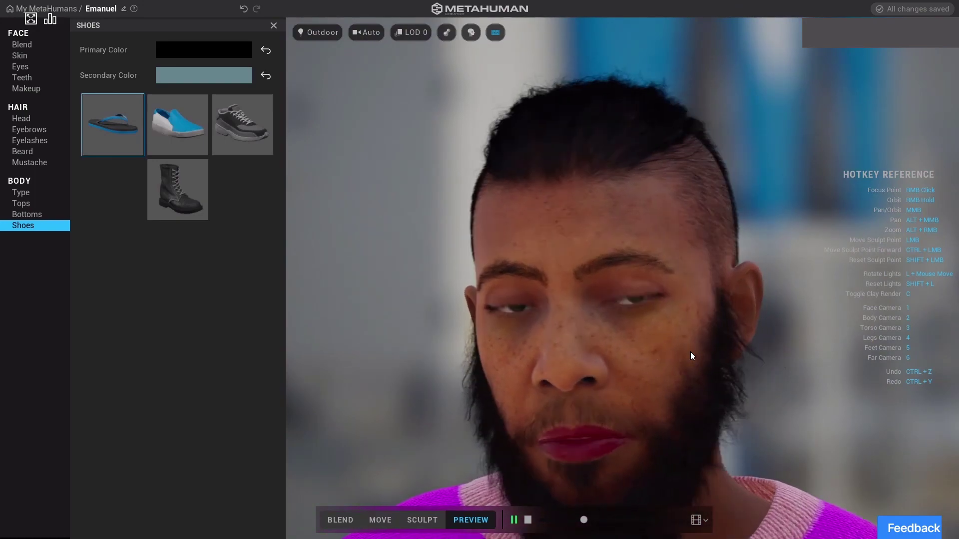
pyautogui.click(698, 520)
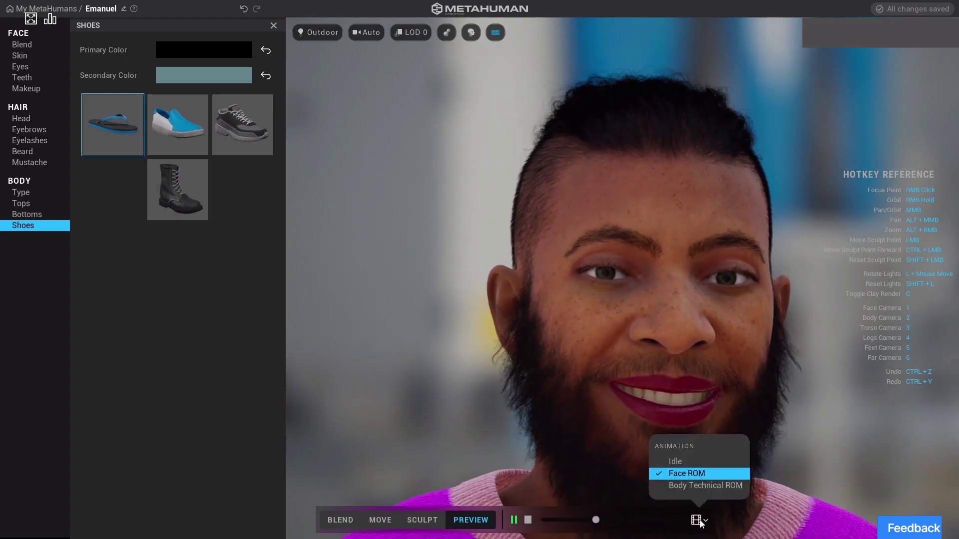
pyautogui.click(695, 484)
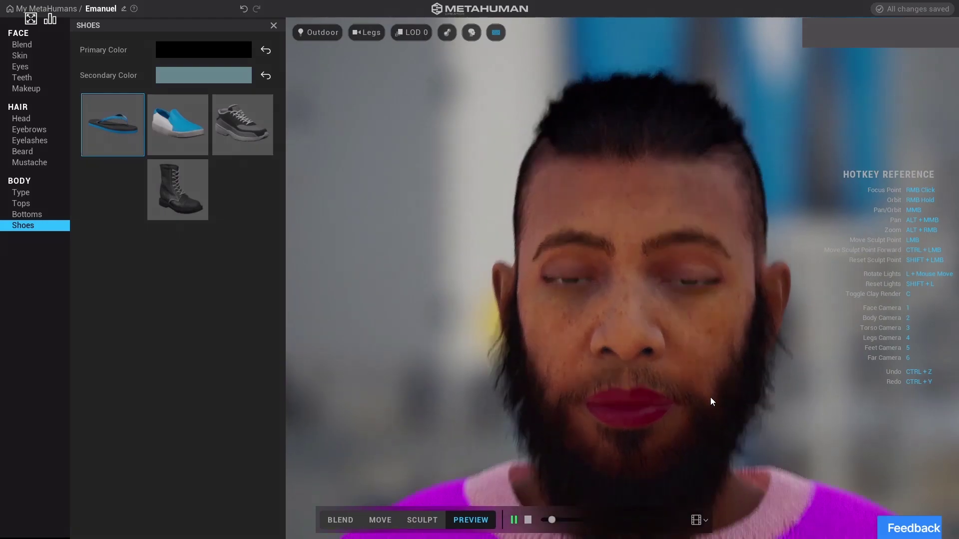
pyautogui.press('2')
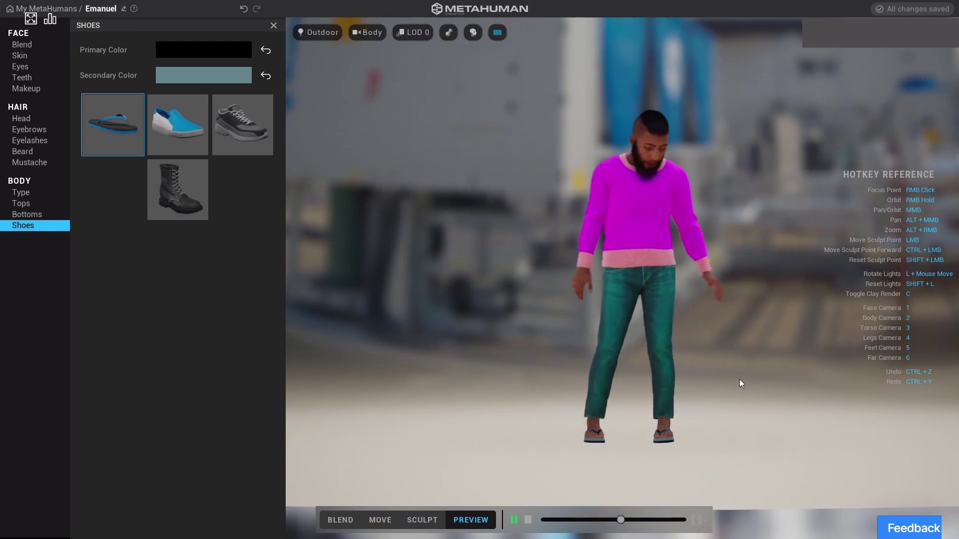
pyautogui.press('l')
pyautogui.press('l')
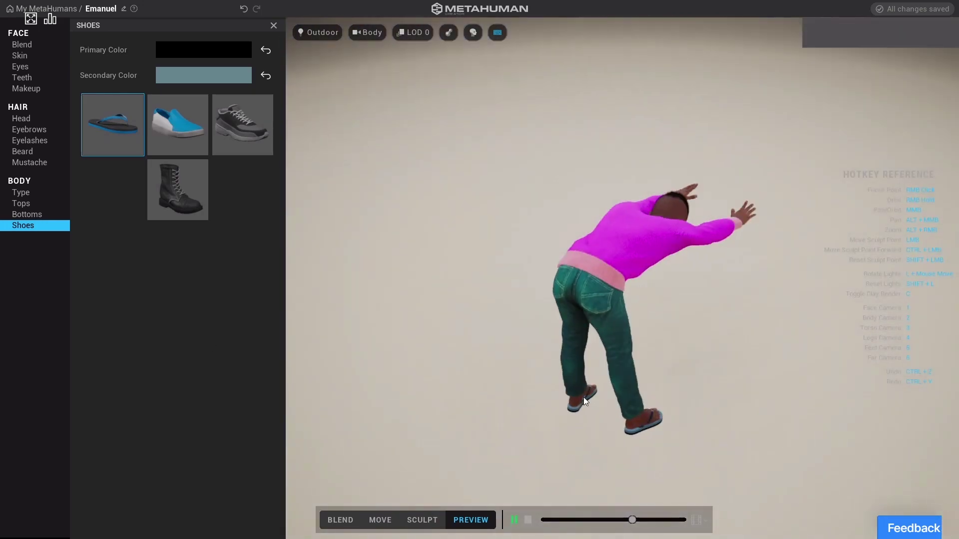
pyautogui.press('l')
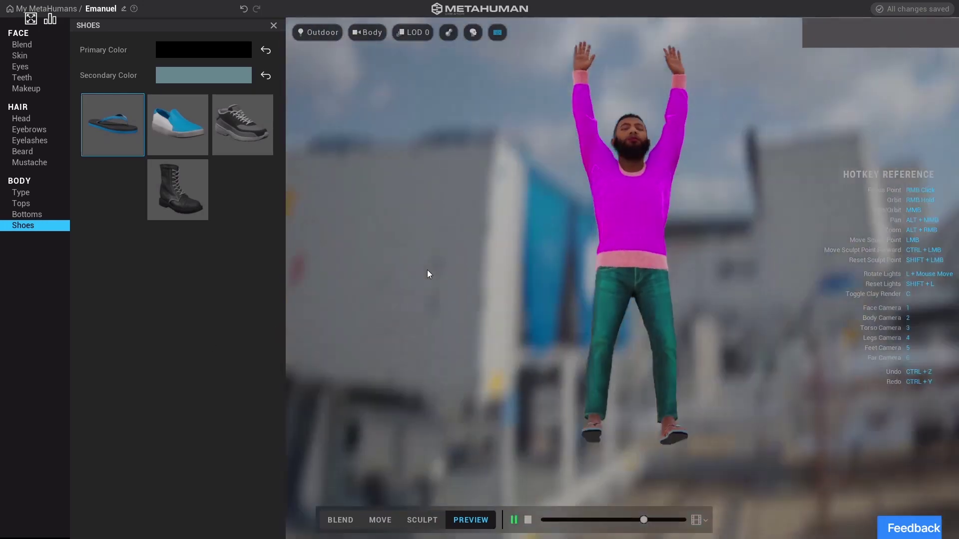
pyautogui.press('l')
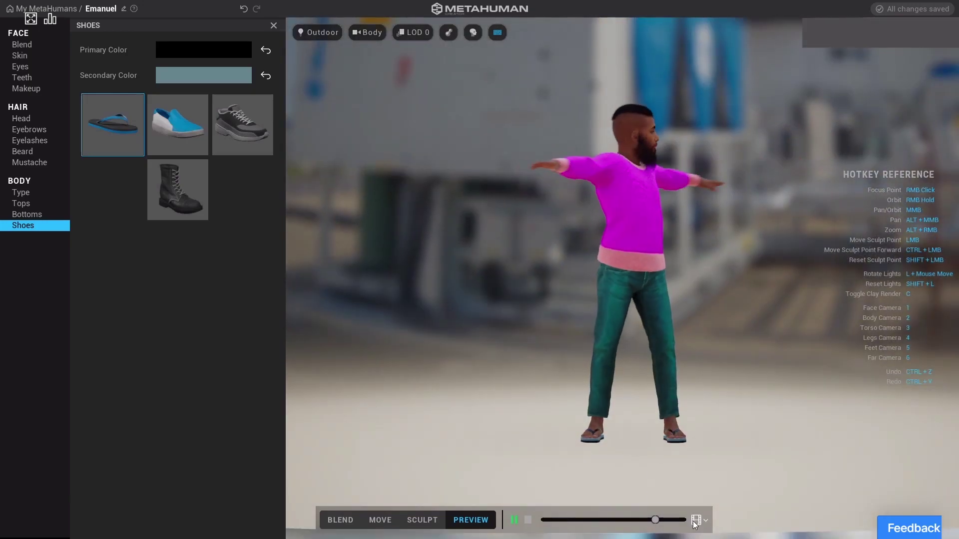
pyautogui.click(696, 520)
pyautogui.click(692, 474)
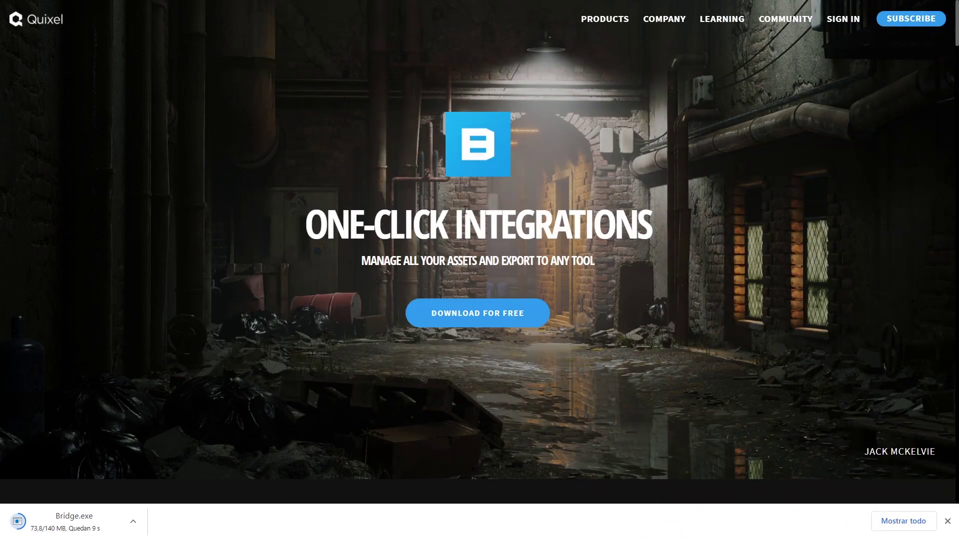
# Scroll through the Quixel Bridge feature page while Bridge.exe downloads, then back toward the top.
pyautogui.scroll(-4, 537, 230)
pyautogui.scroll(-5, 537, 229)
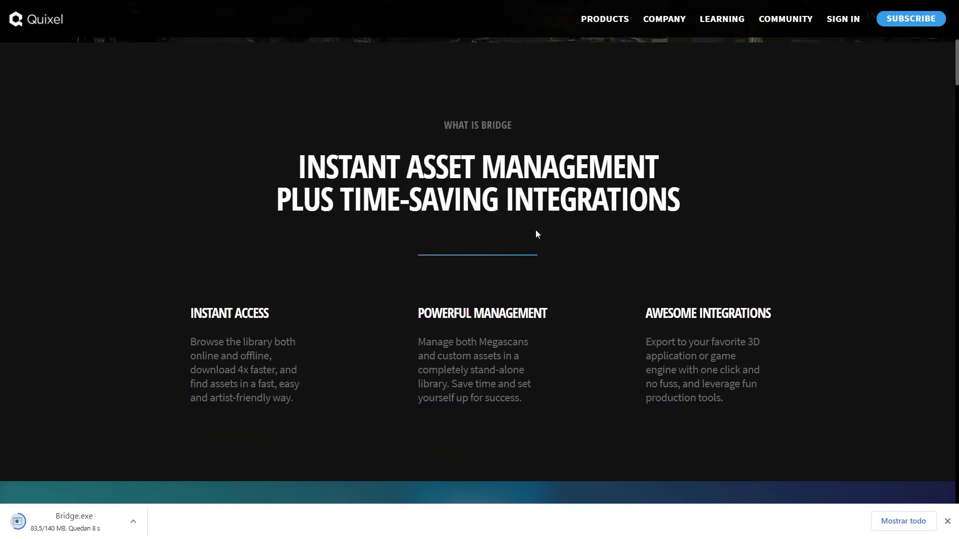
pyautogui.scroll(-5, 537, 230)
pyautogui.scroll(-5, 535, 230)
pyautogui.scroll(-4, 509, 211)
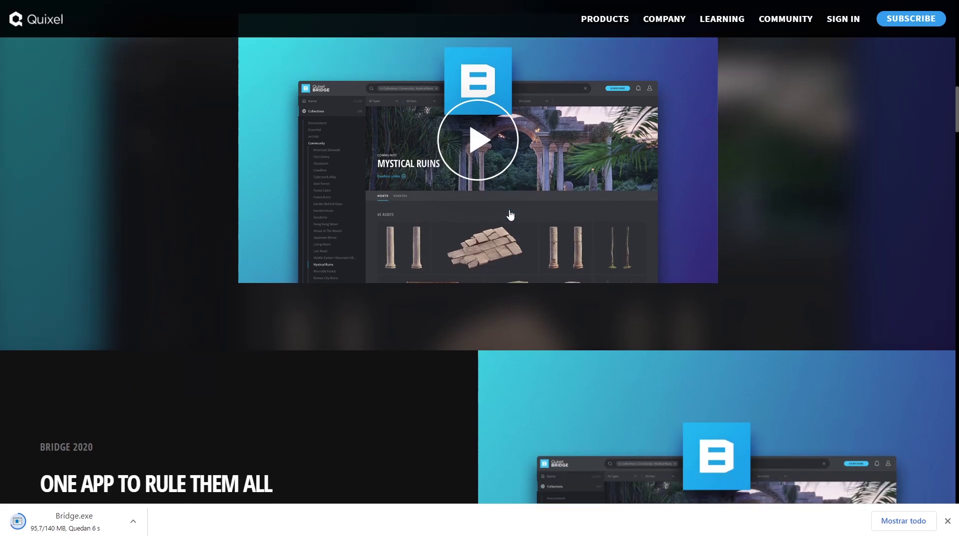
pyautogui.scroll(-4, 509, 214)
pyautogui.scroll(-4, 494, 234)
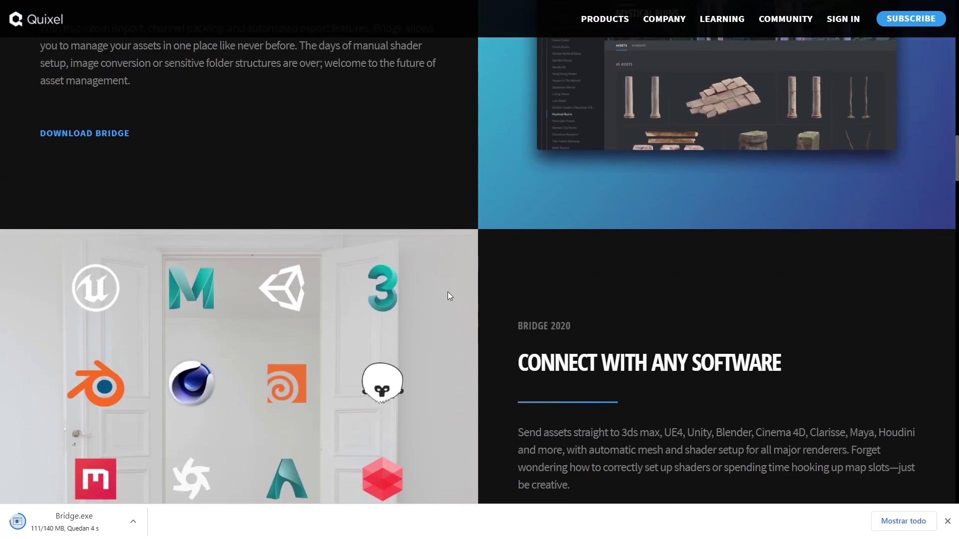
pyautogui.scroll(-1, 449, 296)
pyautogui.scroll(-5, 448, 294)
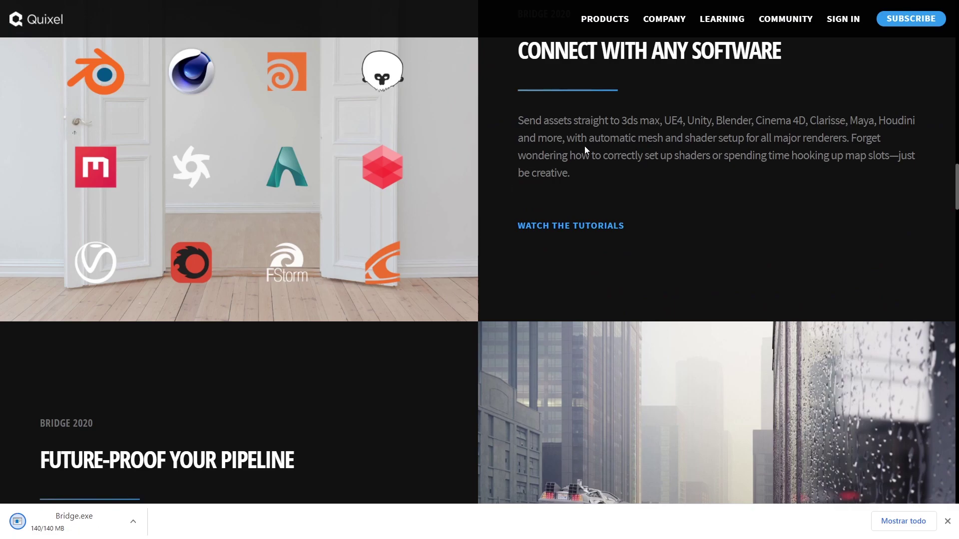
pyautogui.scroll(-5, 611, 162)
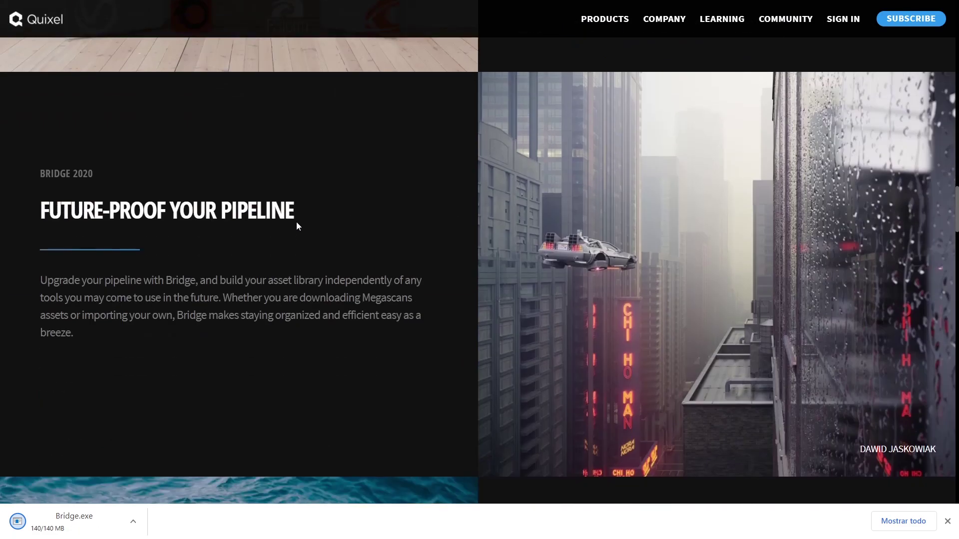
pyautogui.scroll(-5, 296, 226)
pyautogui.scroll(-5, 296, 226)
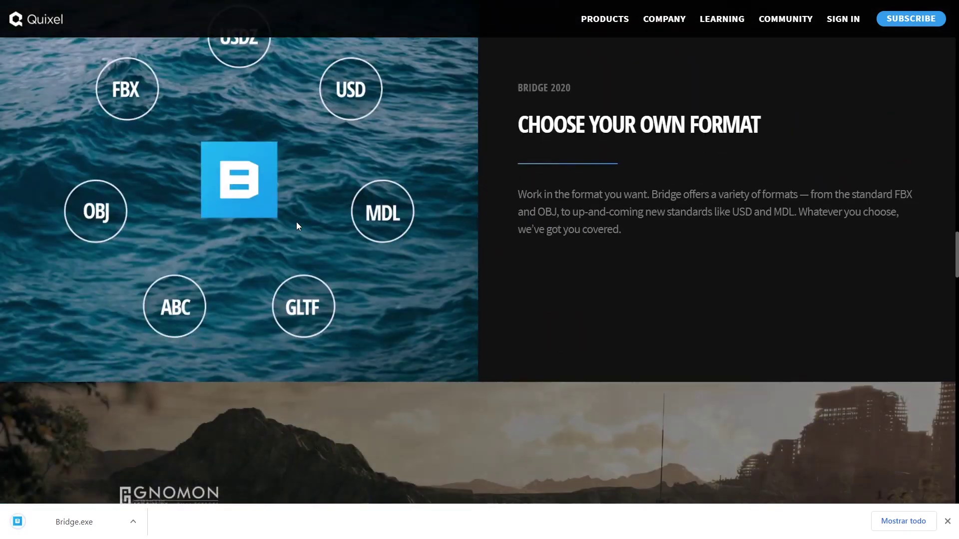
pyautogui.scroll(-5, 296, 226)
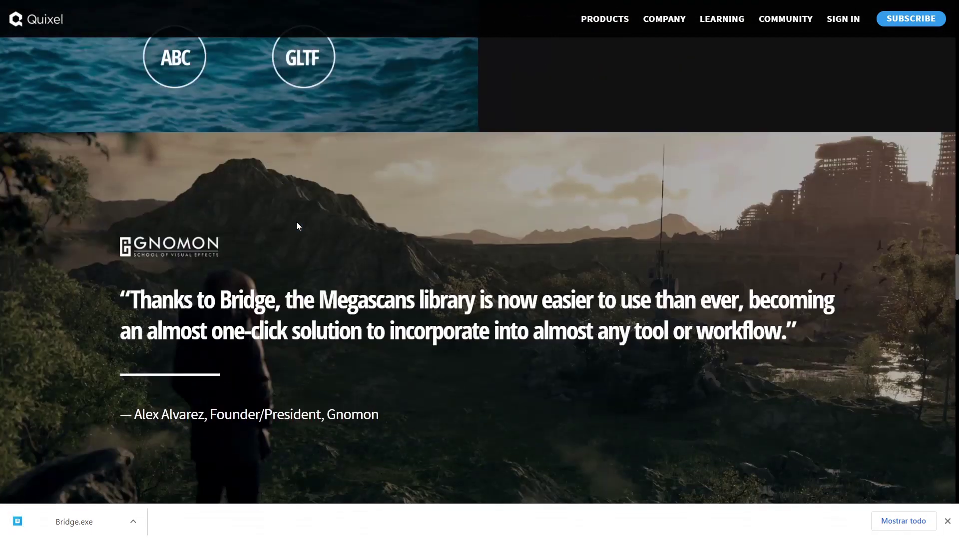
pyautogui.scroll(10, 296, 226)
pyautogui.scroll(5, 296, 226)
pyautogui.scroll(5, 297, 226)
pyautogui.scroll(5, 288, 220)
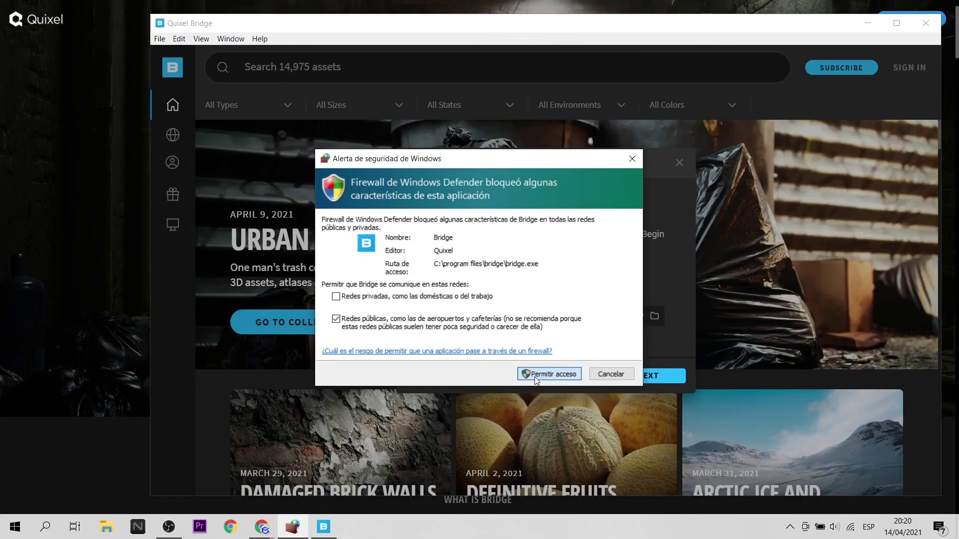
# Get past the firewall prompt and choose Unreal Engine as the export target.
pyautogui.click(534, 376)
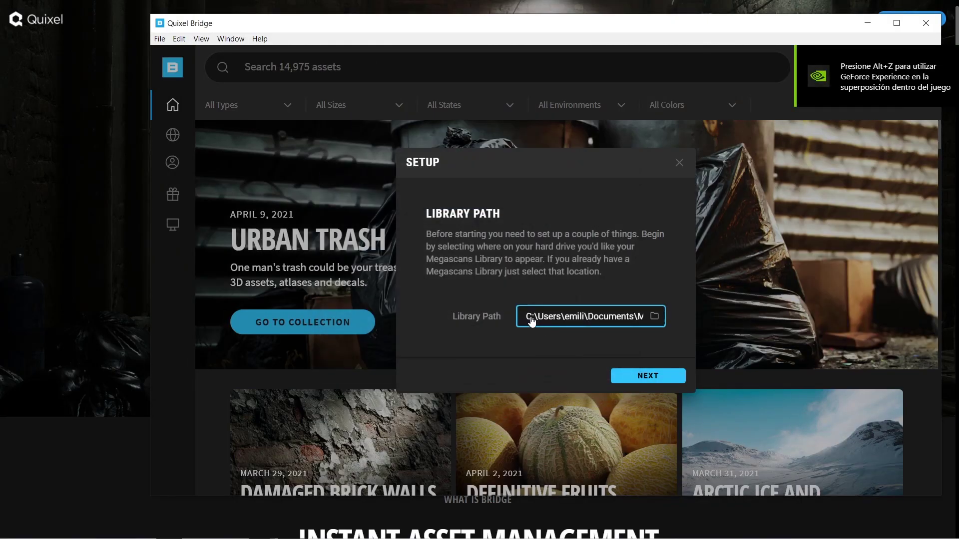
pyautogui.click(654, 289)
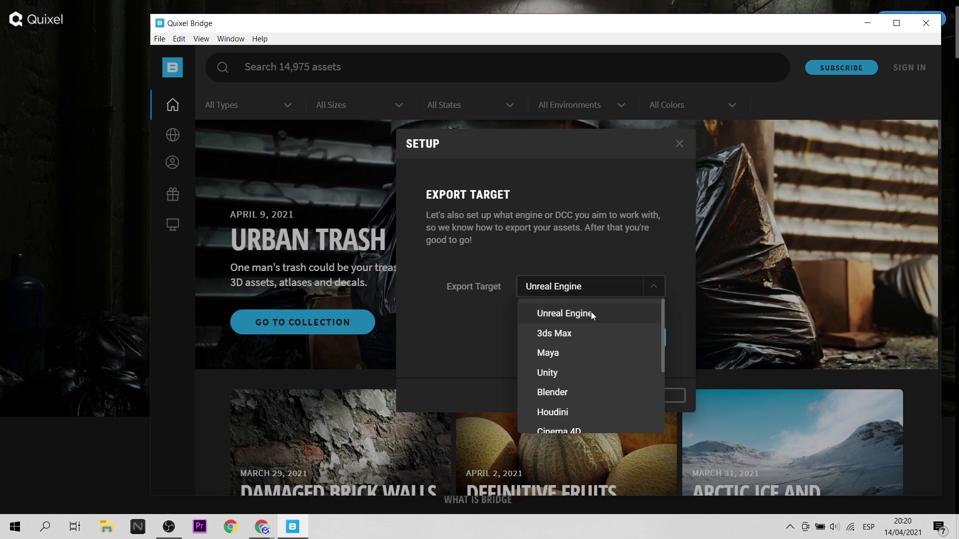
pyautogui.click(591, 313)
pyautogui.click(653, 288)
# Confirm the Unreal Engine export target and download the Unreal export plugin.
pyautogui.scroll(-2, 608, 379)
pyautogui.scroll(2, 609, 379)
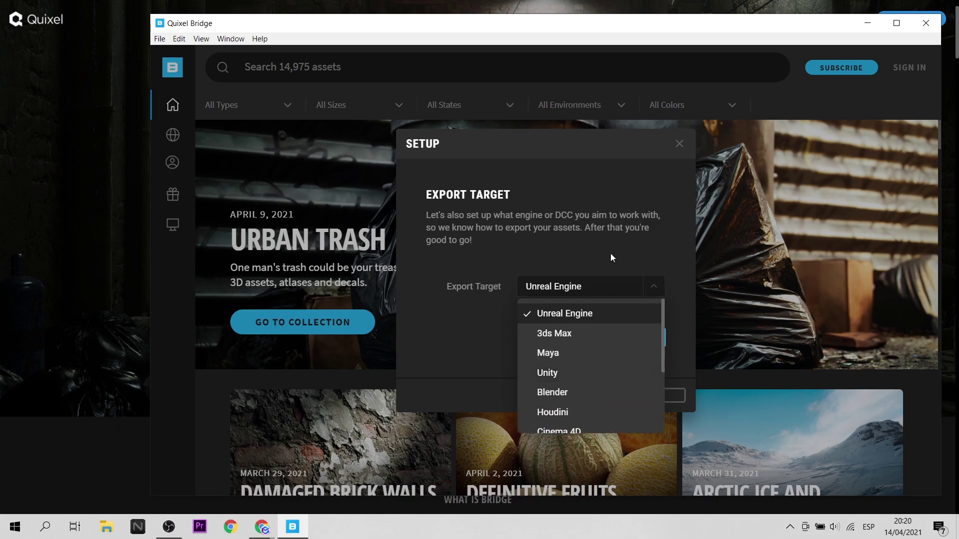
pyautogui.click(611, 254)
pyautogui.click(629, 287)
pyautogui.click(599, 339)
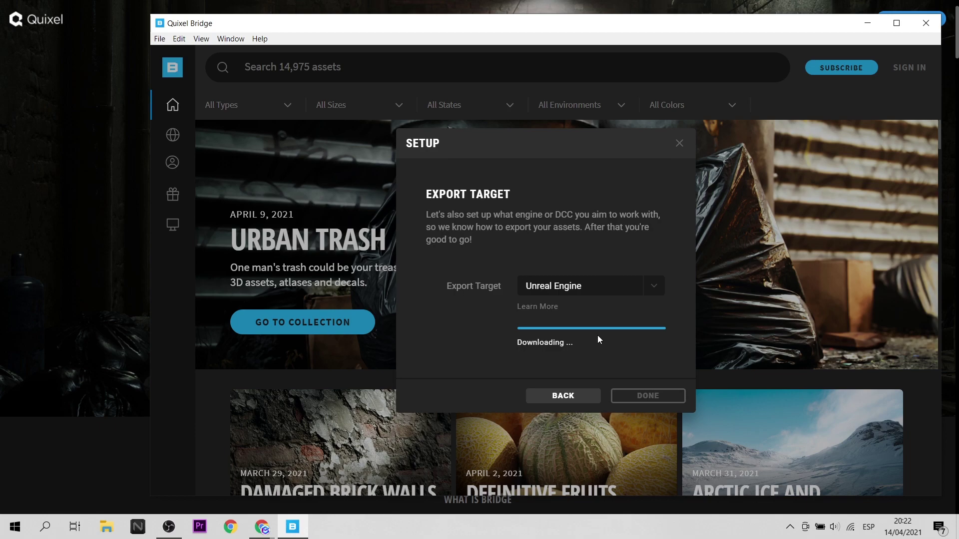
pyautogui.moveTo(23, 117)
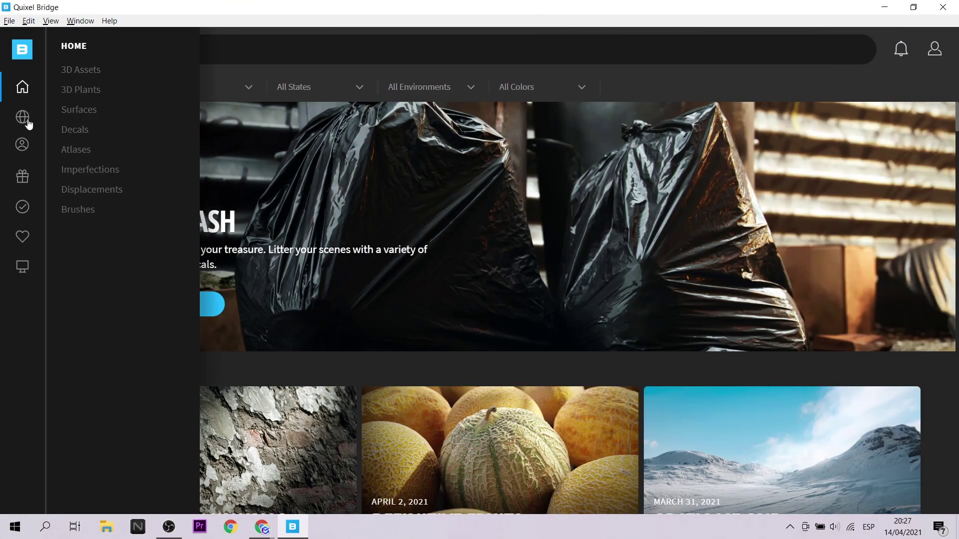
# Filter the MetaHumans collection to My MetaHumans and start generating the bearded character.
pyautogui.click(26, 149)
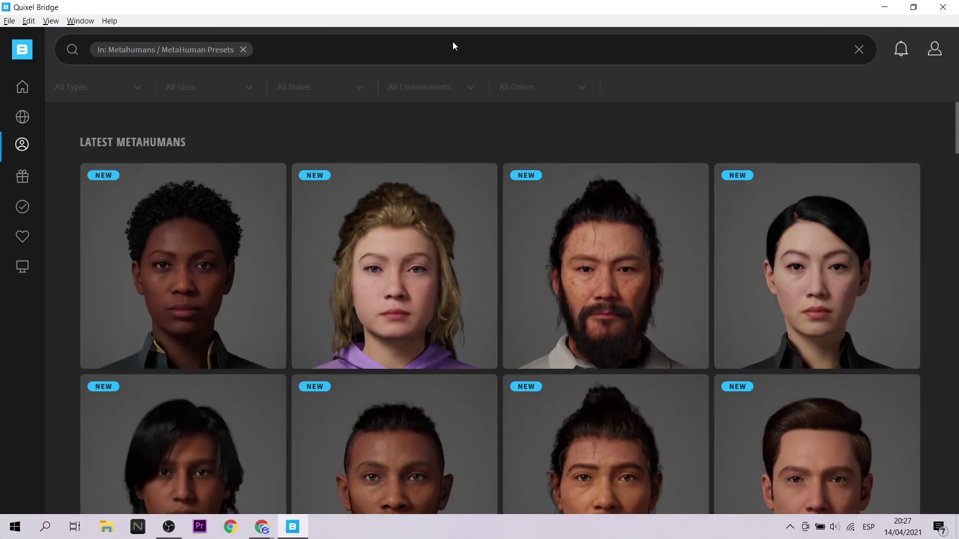
pyautogui.scroll(-1, 663, 250)
pyautogui.scroll(-4, 666, 251)
pyautogui.scroll(5, 666, 251)
pyautogui.click(117, 96)
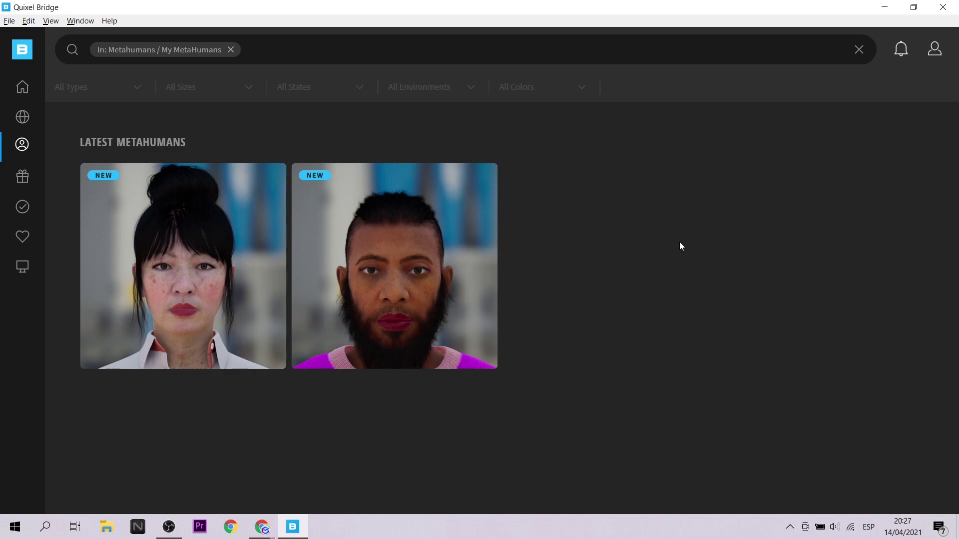
pyautogui.moveTo(394, 266)
pyautogui.click(485, 176)
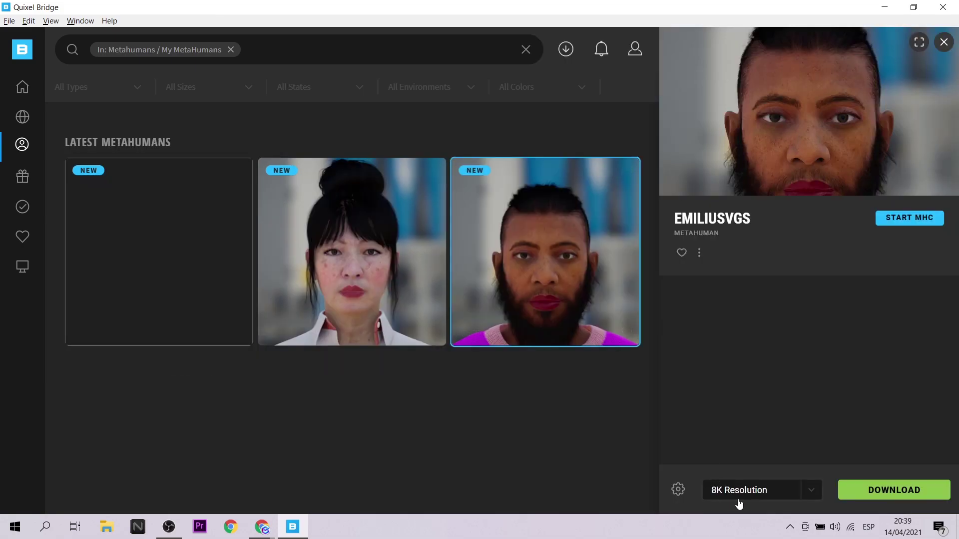
# Download the bearded MetaHuman at 2K texture resolution.
pyautogui.click(747, 501)
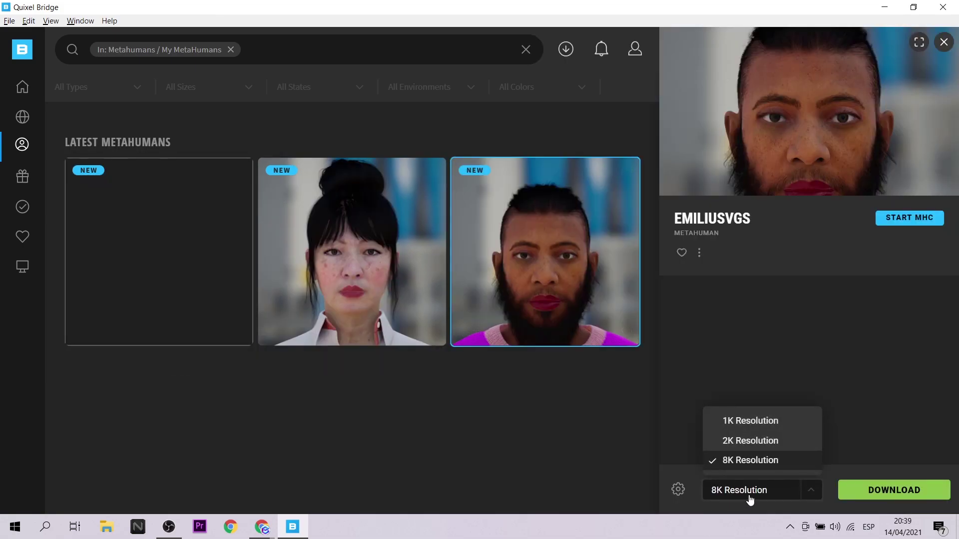
pyautogui.click(763, 442)
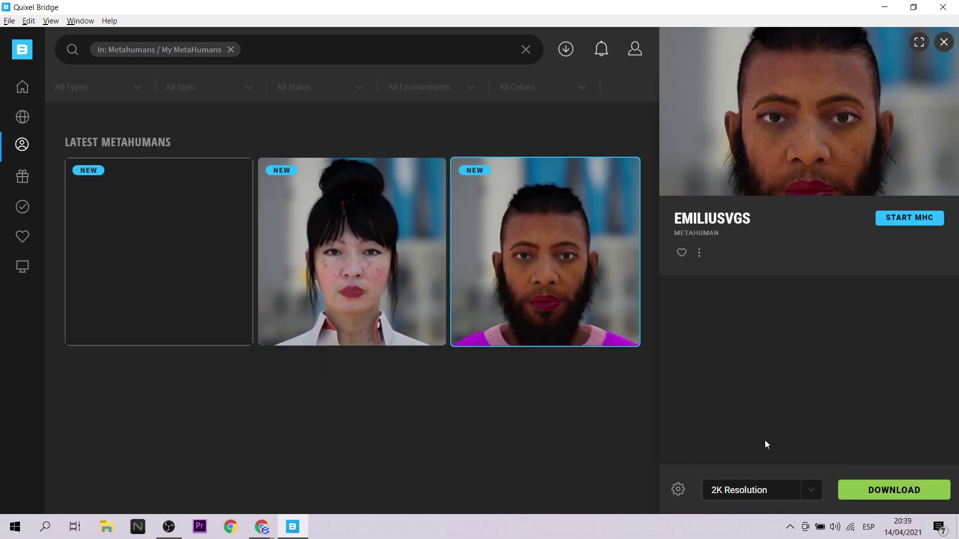
pyautogui.click(899, 489)
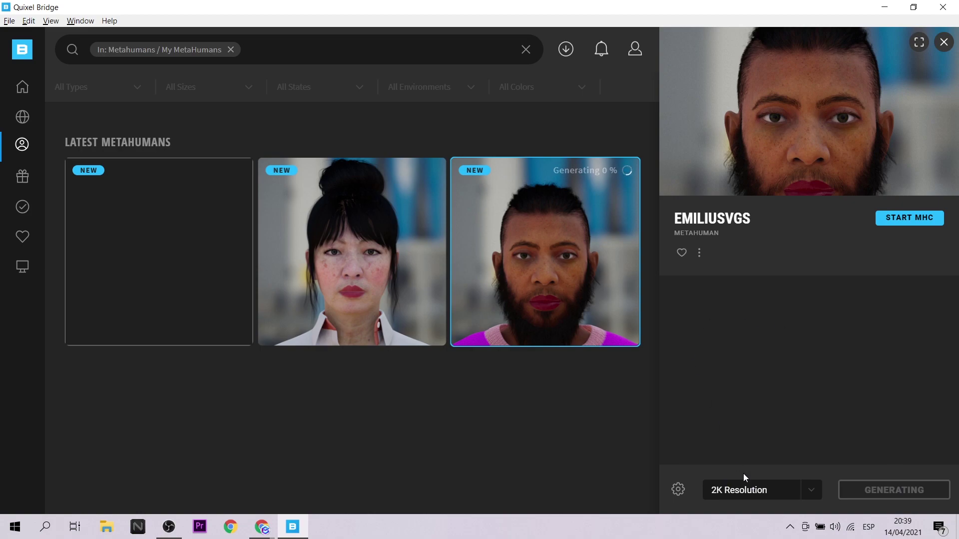
pyautogui.click(767, 493)
pyautogui.click(935, 397)
# Open Download Settings and review the texture settings.
pyautogui.click(678, 489)
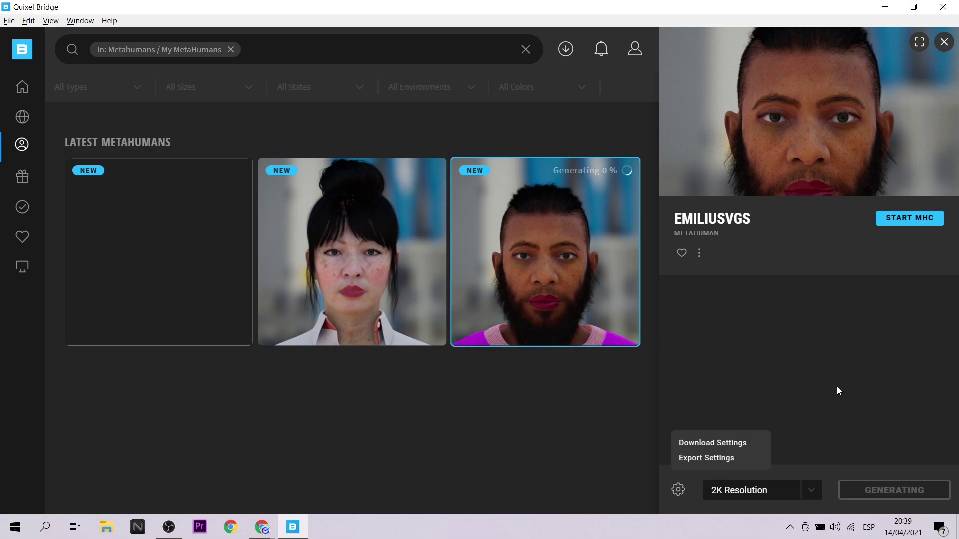
pyautogui.click(737, 443)
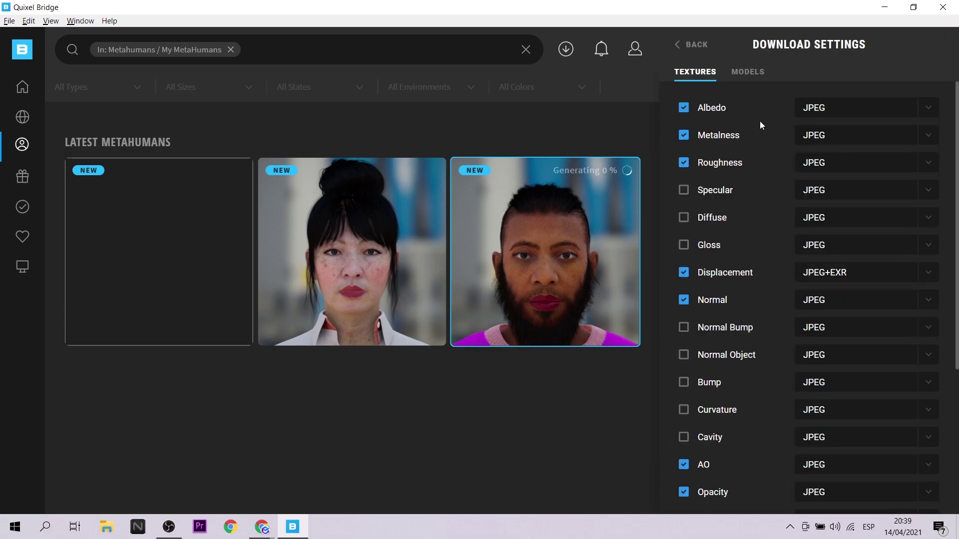
pyautogui.scroll(-2, 751, 119)
pyautogui.scroll(-5, 751, 119)
pyautogui.scroll(5, 751, 119)
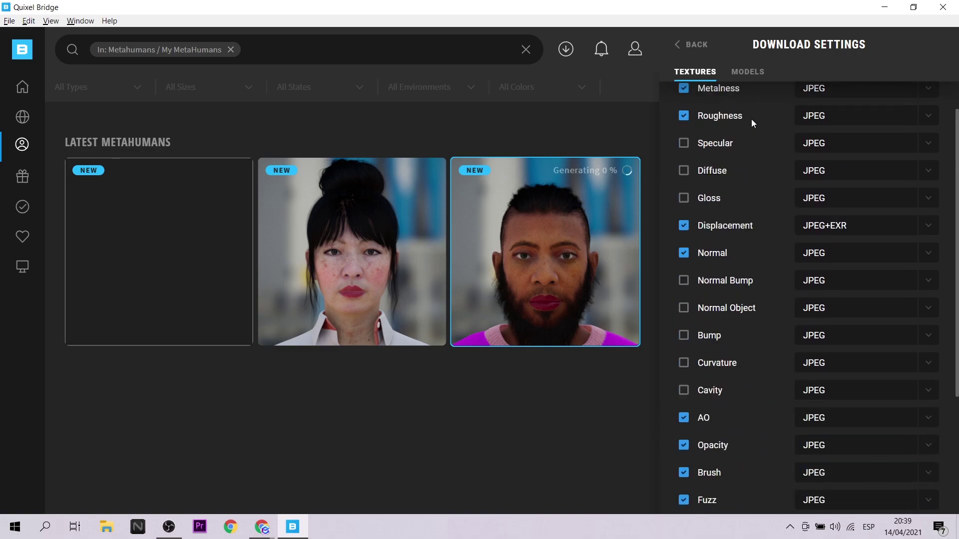
pyautogui.scroll(1, 752, 119)
# Review the model formats, keeping UAsset for MetaHumans, then leave the download settings.
pyautogui.click(750, 73)
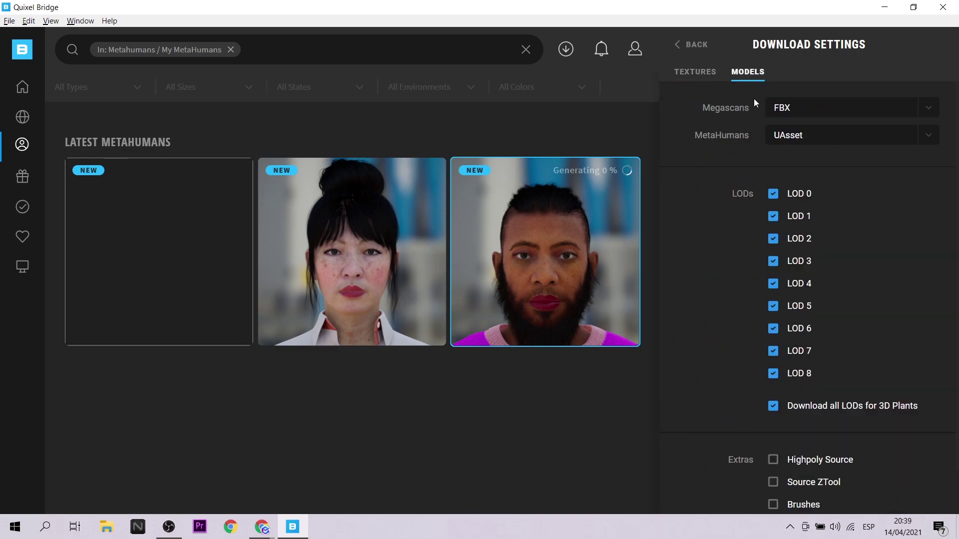
pyautogui.click(928, 112)
pyautogui.click(927, 135)
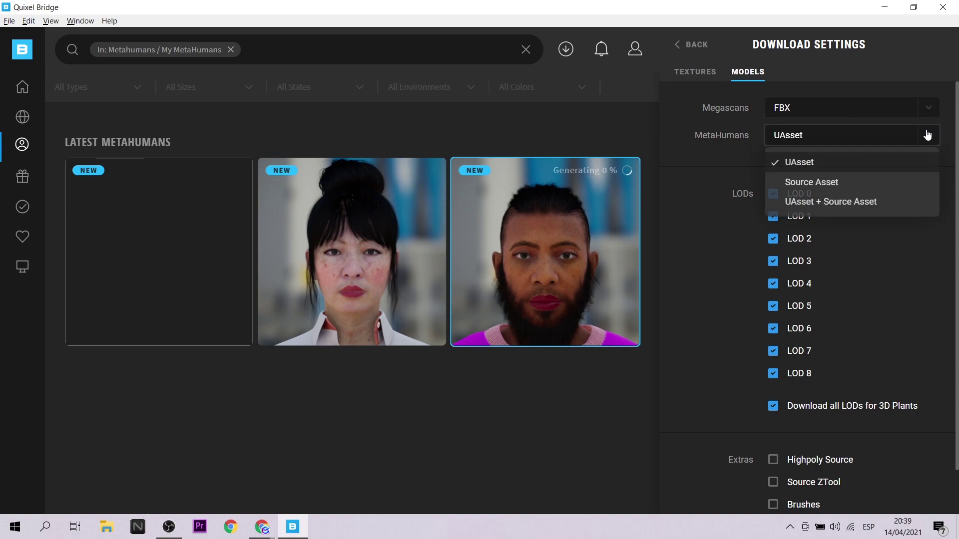
pyautogui.click(927, 134)
pyautogui.scroll(-1, 920, 233)
pyautogui.scroll(-3, 920, 233)
pyautogui.scroll(3, 920, 233)
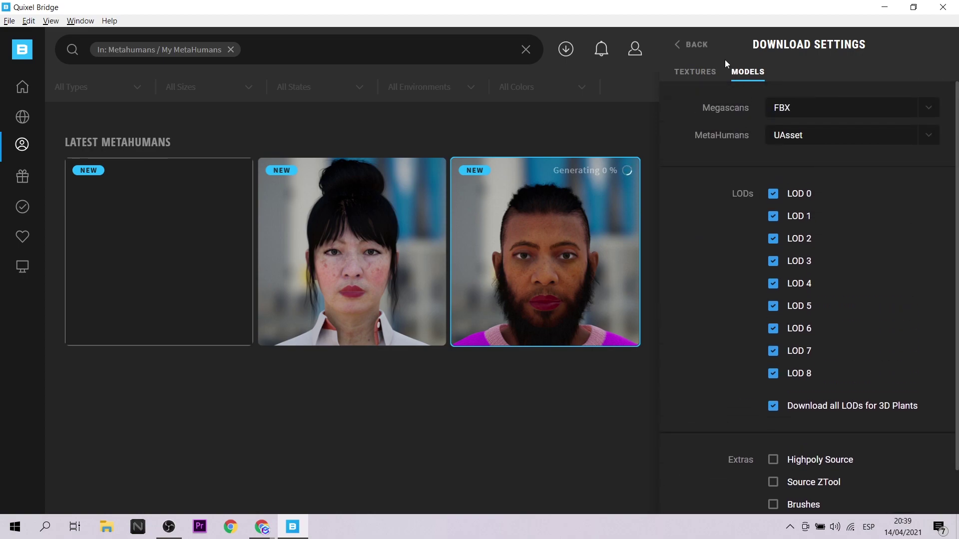
pyautogui.click(690, 69)
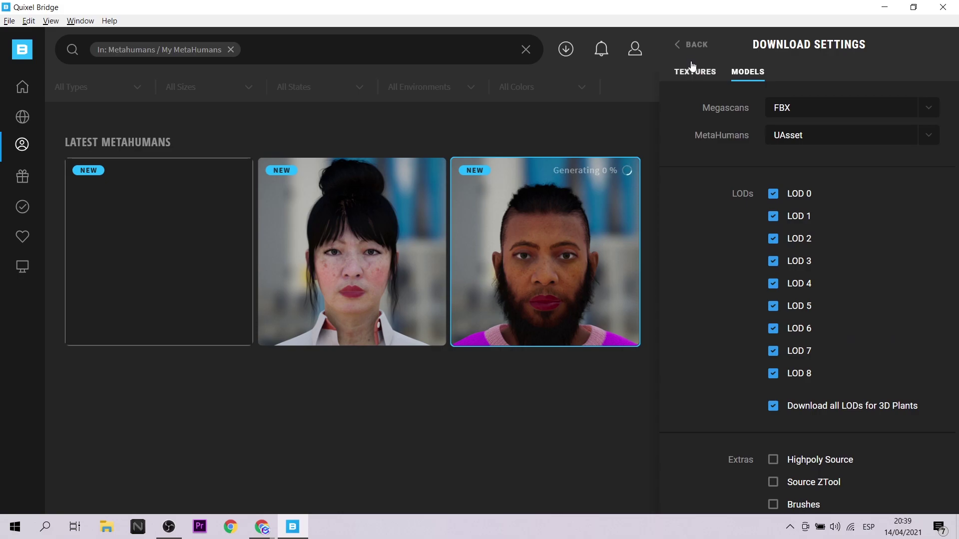
pyautogui.click(684, 48)
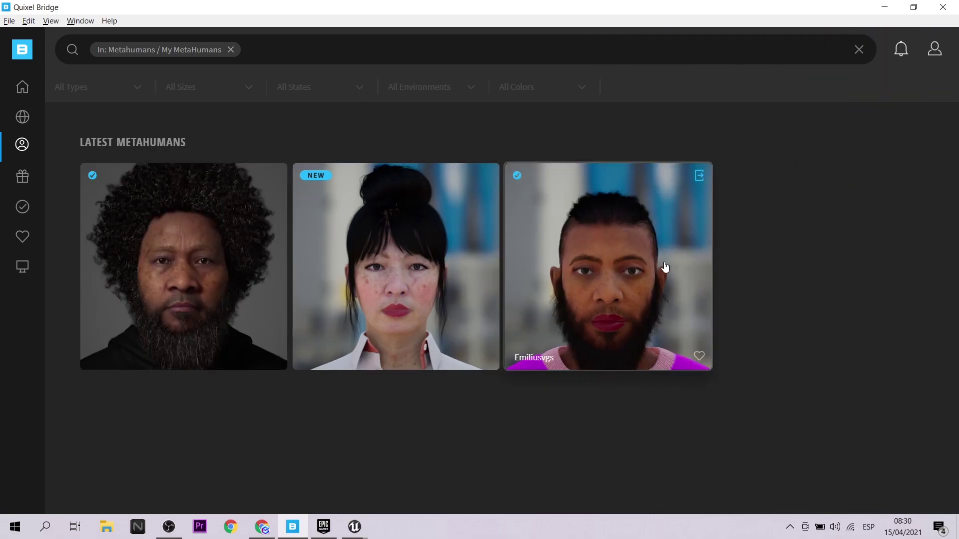
# Export the bearded MetaHuman from its card to Unreal Engine.
pyautogui.click(699, 180)
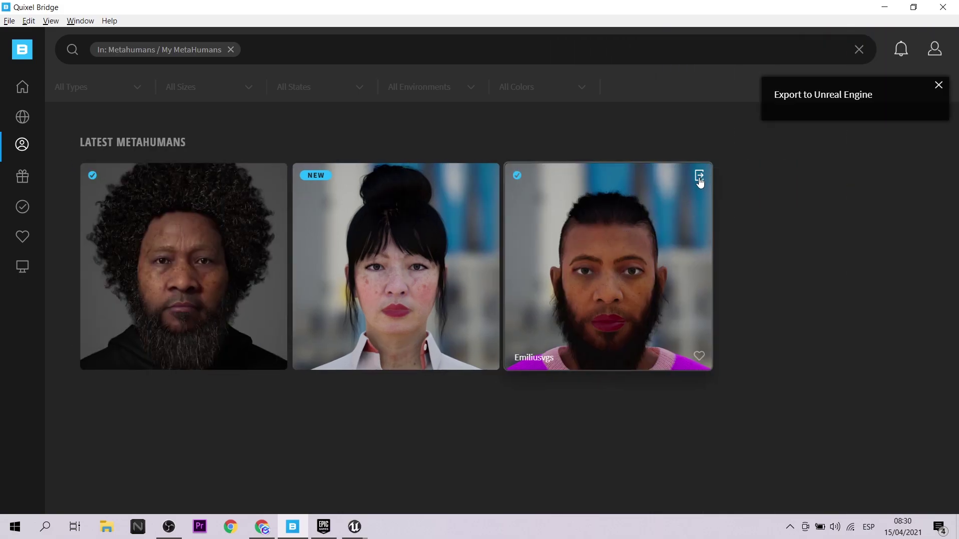
pyautogui.click(699, 180)
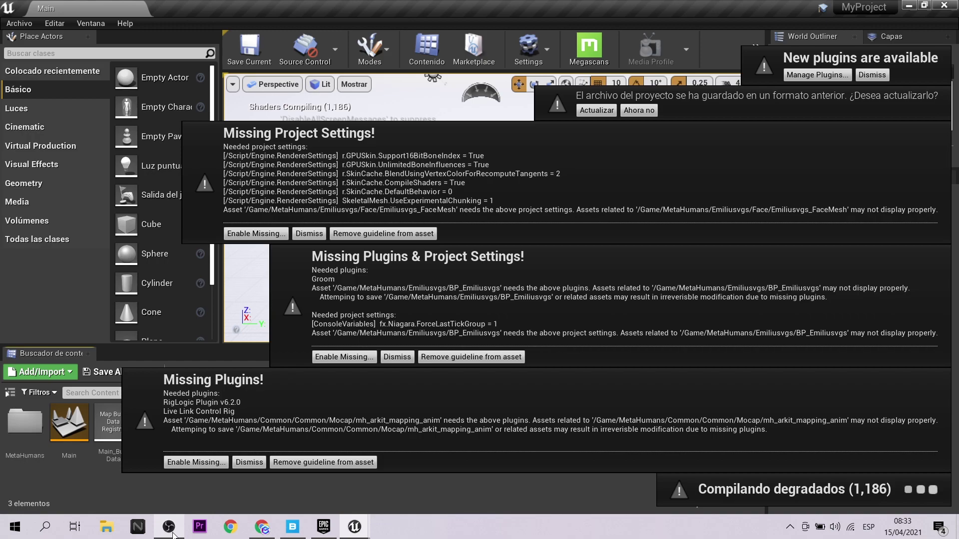
# Enable the missing face mesh project settings and the RigLogic and Live Link plugins.
pyautogui.click(265, 239)
pyautogui.click(348, 359)
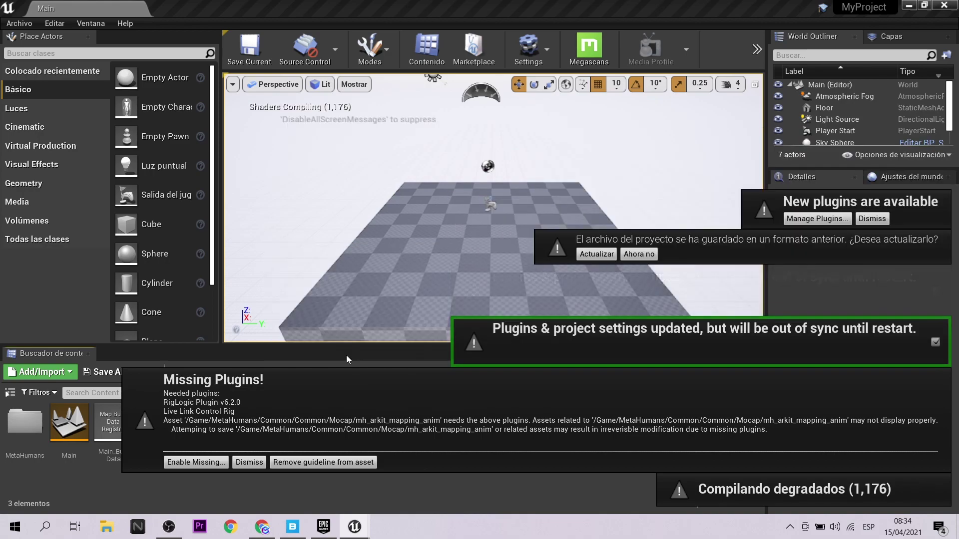
pyautogui.click(195, 462)
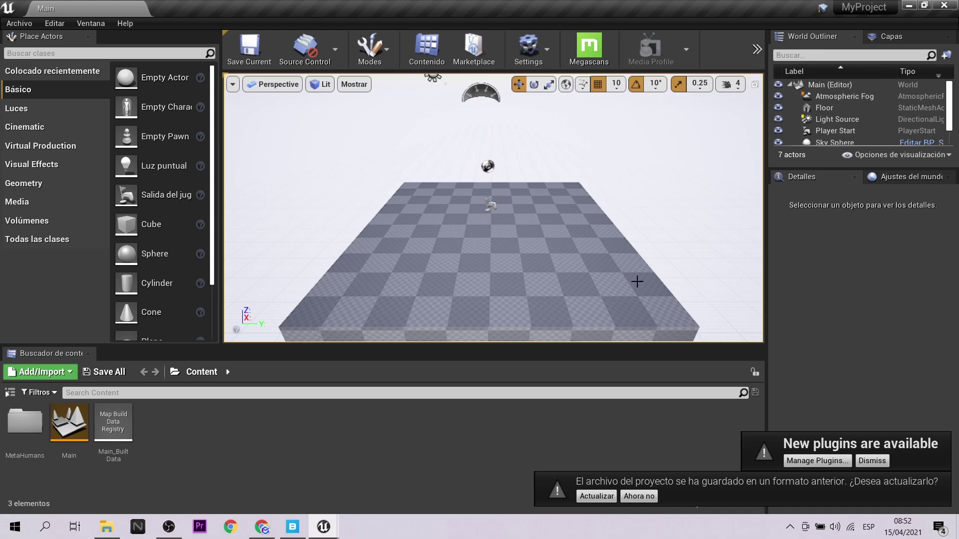
# Dismiss the project format and plugin notices and open the bearded MetaHuman's folder.
pyautogui.click(638, 496)
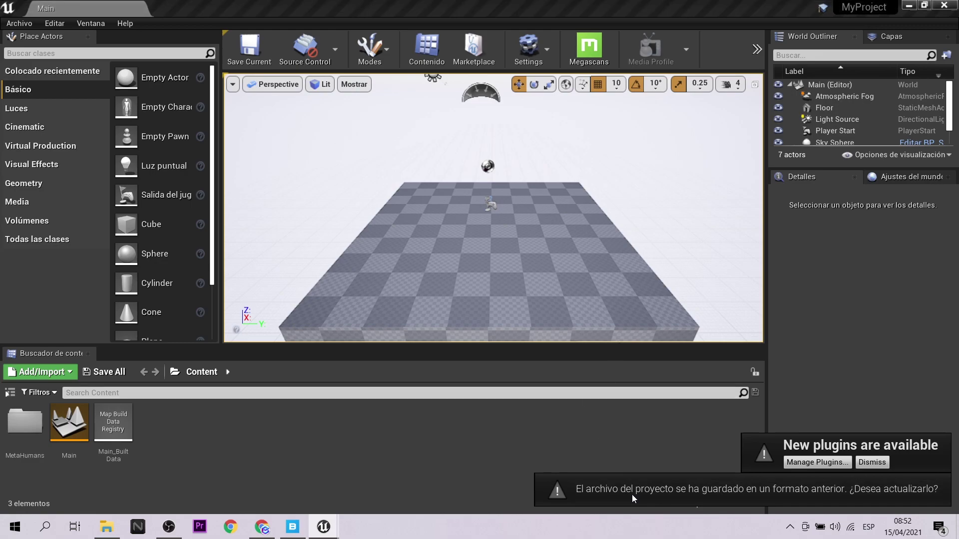
pyautogui.click(872, 461)
pyautogui.doubleClick(25, 422)
pyautogui.doubleClick(69, 422)
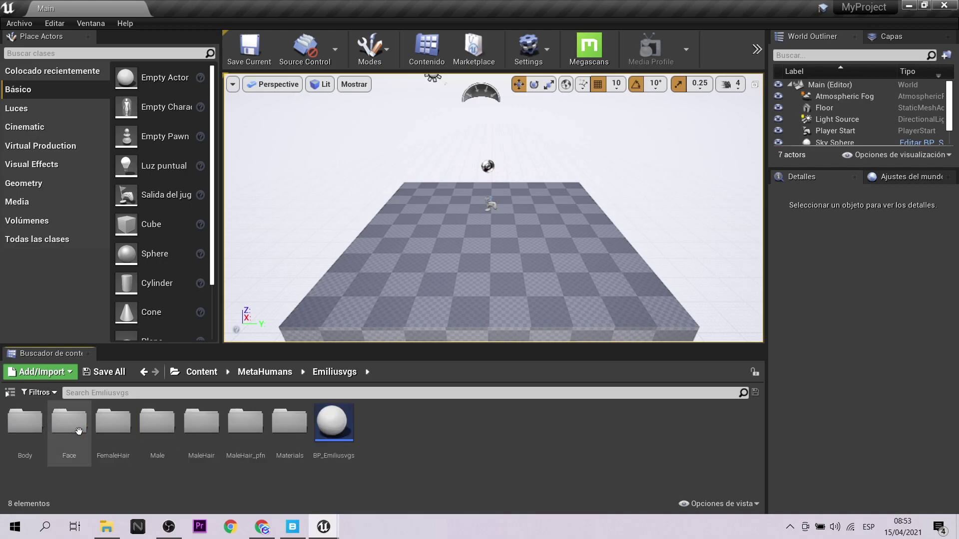
# Place the BP_Emiliusvgs blueprint on the checkered floor and frame it in the view.
pyautogui.click(333, 427)
pyautogui.moveTo(429, 250); pyautogui.dragTo(471, 230)
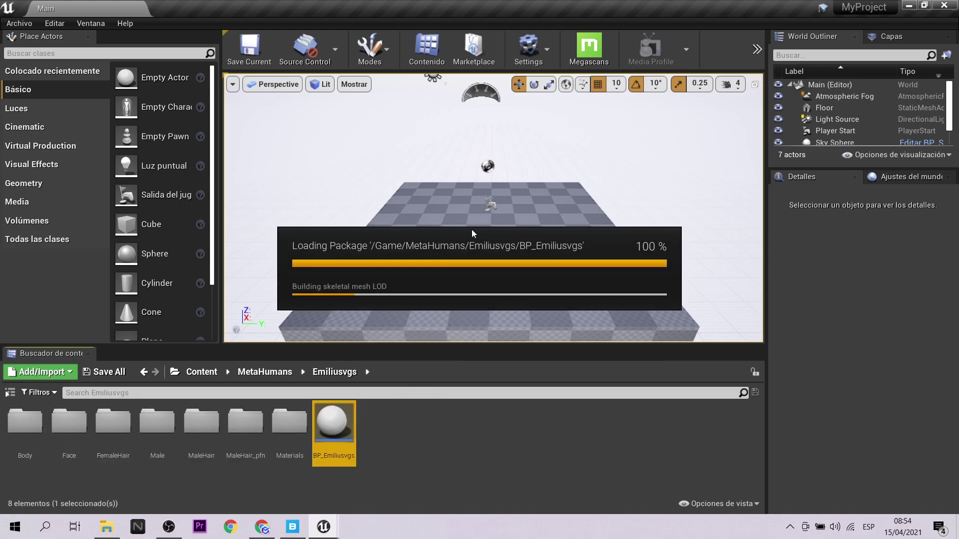
pyautogui.click(471, 230)
pyautogui.press('f')
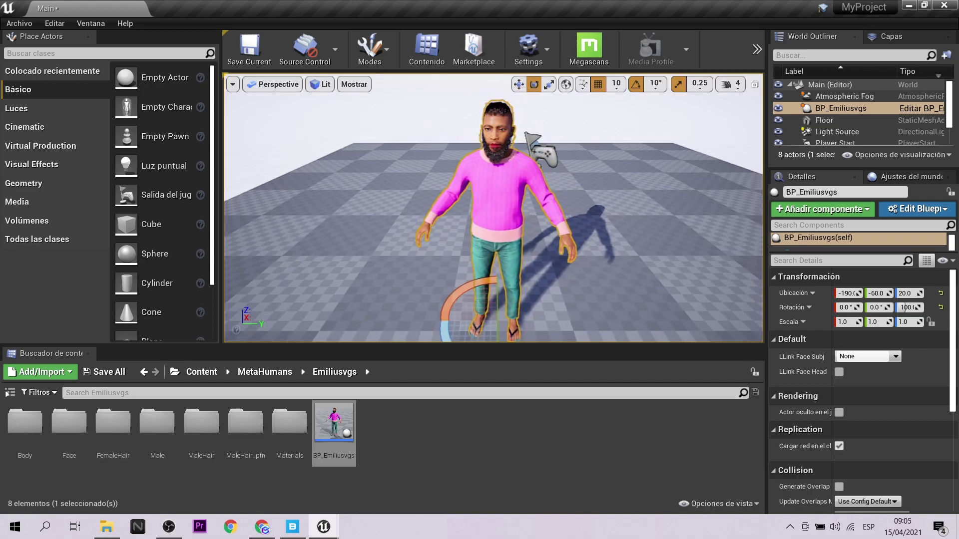
pyautogui.scroll(3, 625, 183)
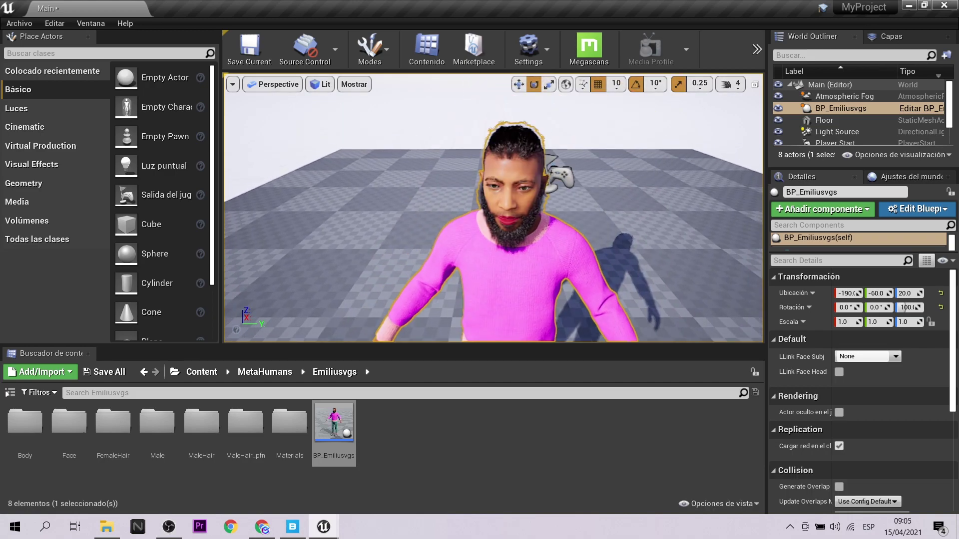
pyautogui.scroll(-4, 610, 182)
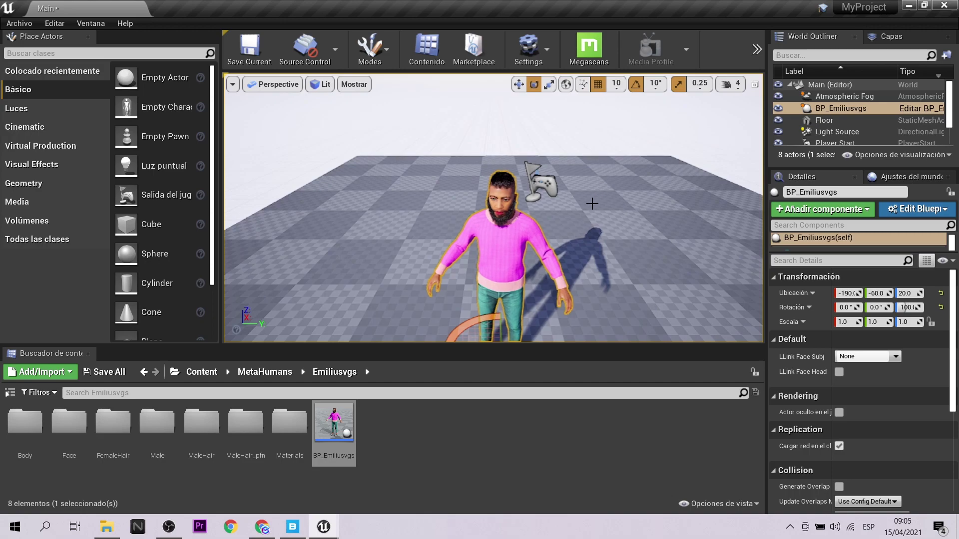
pyautogui.moveTo(591, 203)
pyautogui.keyDown('alt'); pyautogui.mouseDown()
pyautogui.moveTo(518, 98)
pyautogui.moveTo(510, 145)
pyautogui.mouseUp(); pyautogui.keyUp('alt')
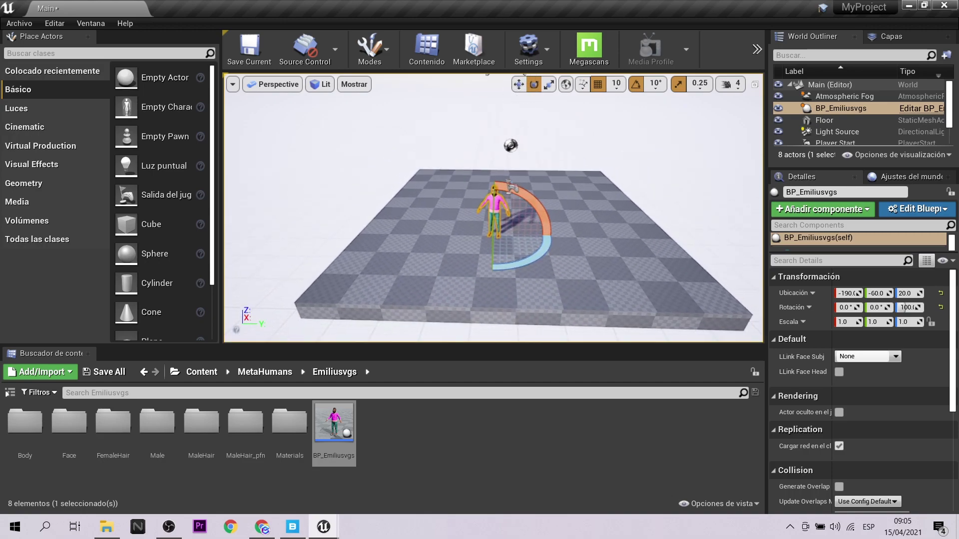
pyautogui.scroll(5, 493, 208)
pyautogui.scroll(-5, 493, 208)
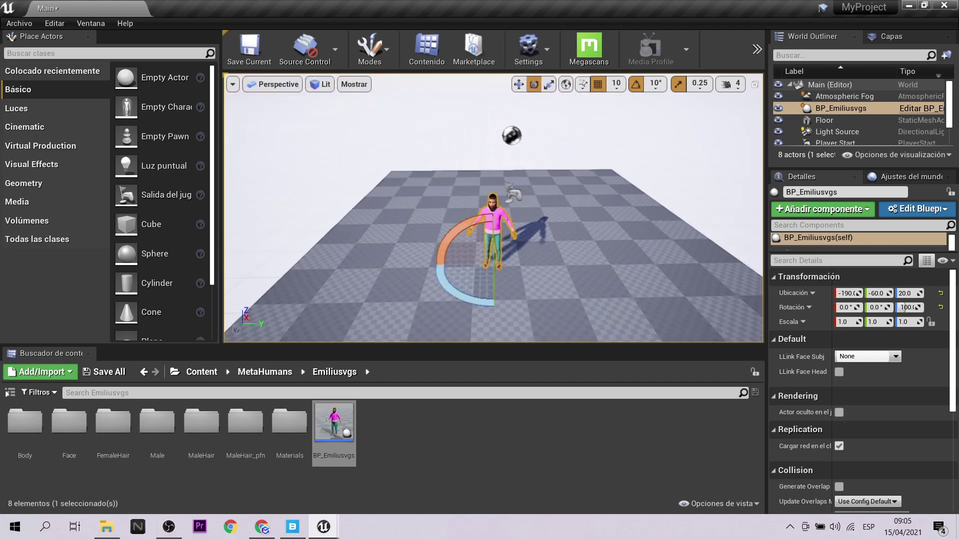
pyautogui.scroll(4, 492, 207)
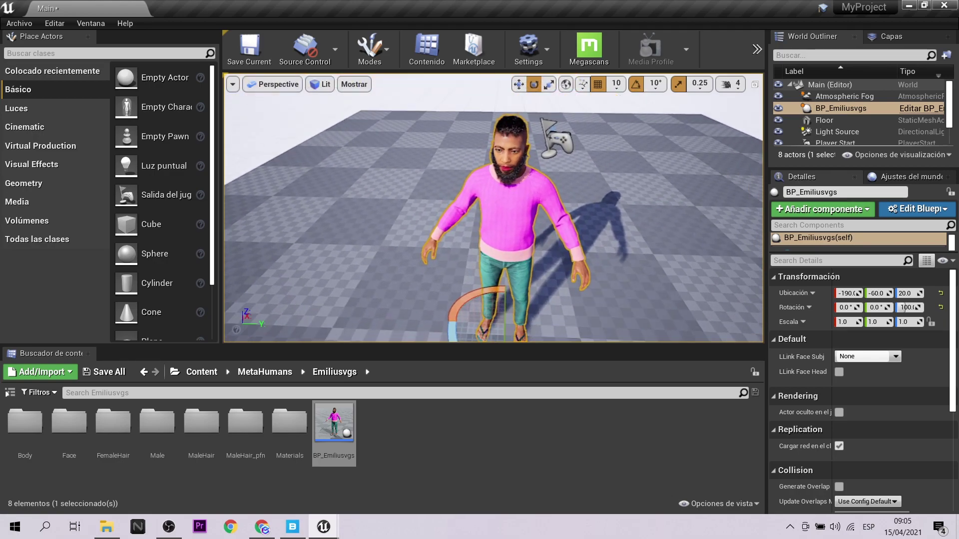
pyautogui.scroll(-3, 572, 160)
pyautogui.scroll(3, 572, 160)
pyautogui.scroll(4, 572, 160)
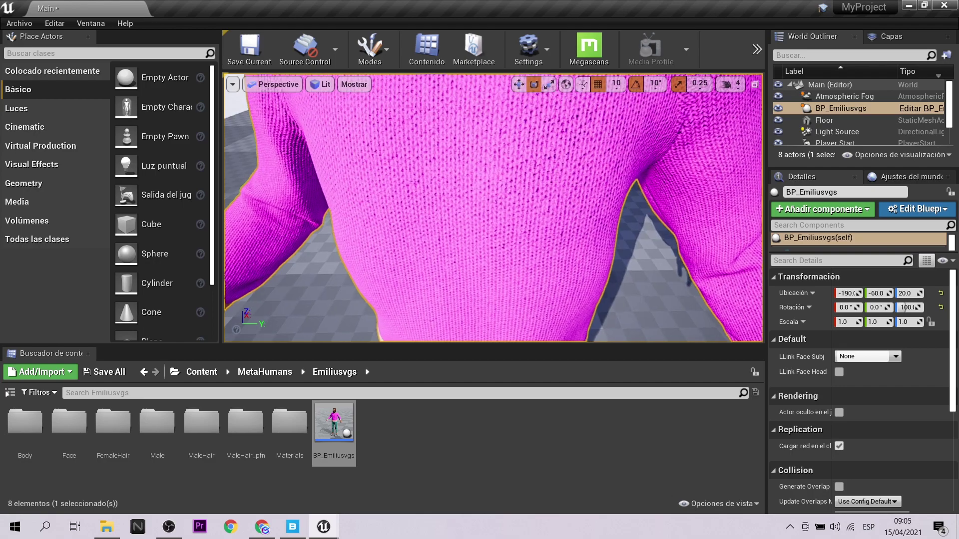
pyautogui.scroll(-3, 573, 160)
pyautogui.moveTo(573, 160)
pyautogui.mouseDown(button='right')
pyautogui.moveTo(572, 130)
pyautogui.moveTo(544, 120)
pyautogui.mouseUp(button='right')
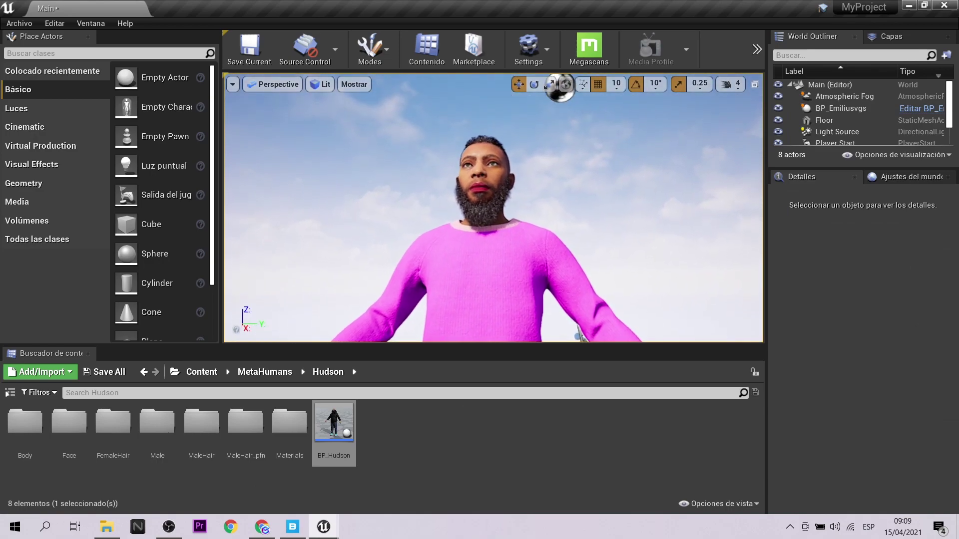
# Orbit and zoom the viewport to inspect the placed character from the side.
pyautogui.moveTo(494, 210)
pyautogui.mouseDown(button='right')
pyautogui.moveTo(495, 170)
pyautogui.moveTo(491, 272)
pyautogui.moveTo(491, 180)
pyautogui.mouseUp(button='right')
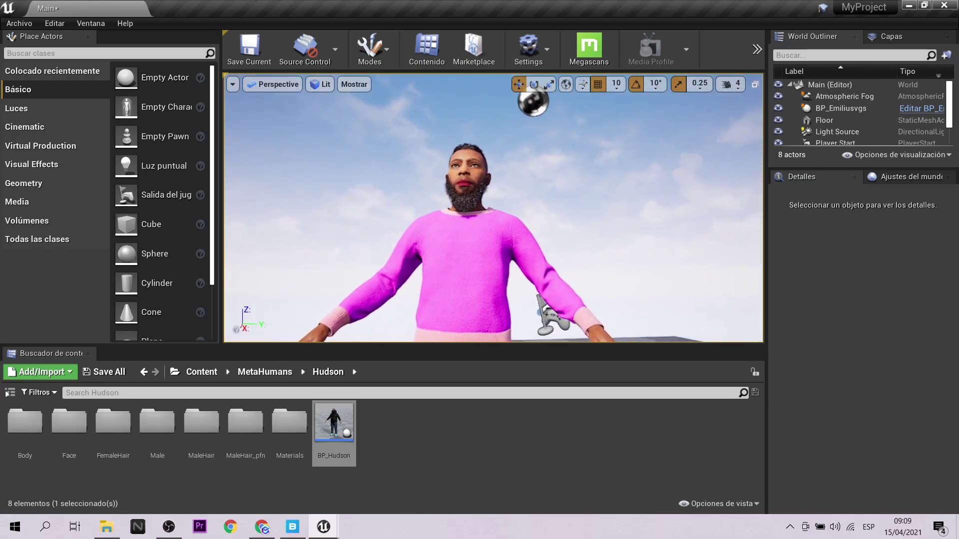
pyautogui.scroll(-5, 486, 204)
pyautogui.scroll(-3, 486, 203)
pyautogui.scroll(2, 492, 200)
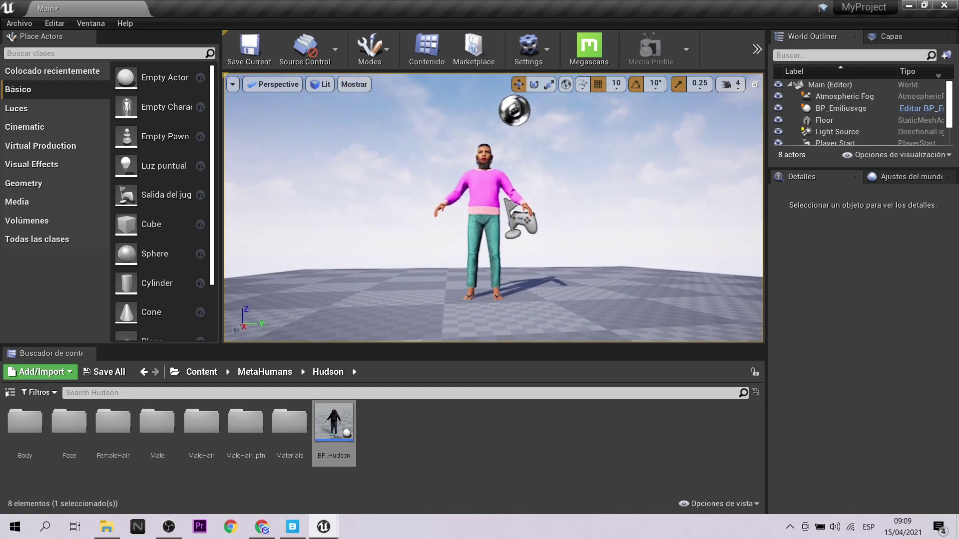
pyautogui.scroll(2, 492, 200)
pyautogui.moveTo(492, 200)
pyautogui.mouseDown(button='right')
pyautogui.moveTo(534, 200)
pyautogui.moveTo(449, 200)
pyautogui.moveTo(492, 200)
pyautogui.mouseUp(button='right')
pyautogui.scroll(2, 492, 199)
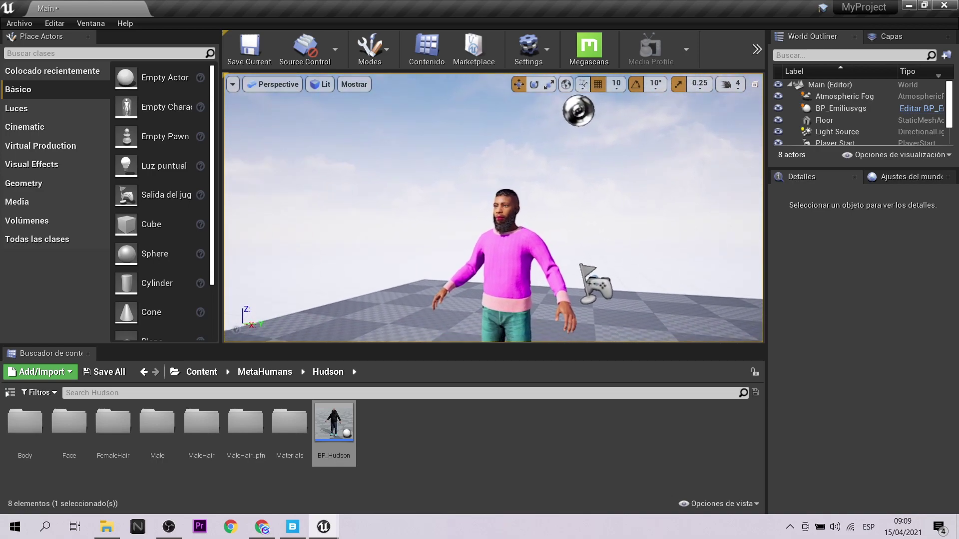
pyautogui.scroll(3, 492, 199)
pyautogui.scroll(3, 492, 200)
pyautogui.scroll(-6, 483, 207)
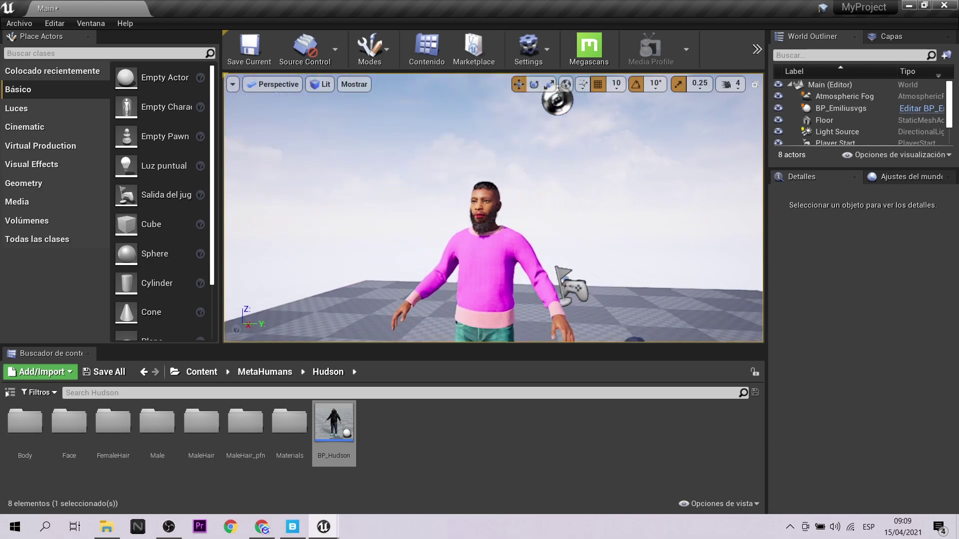
# Move BP_Emiliusvgs slightly along X to Location X -10.
pyautogui.click(512, 247)
pyautogui.scroll(-3, 513, 248)
pyautogui.scroll(-2, 515, 300)
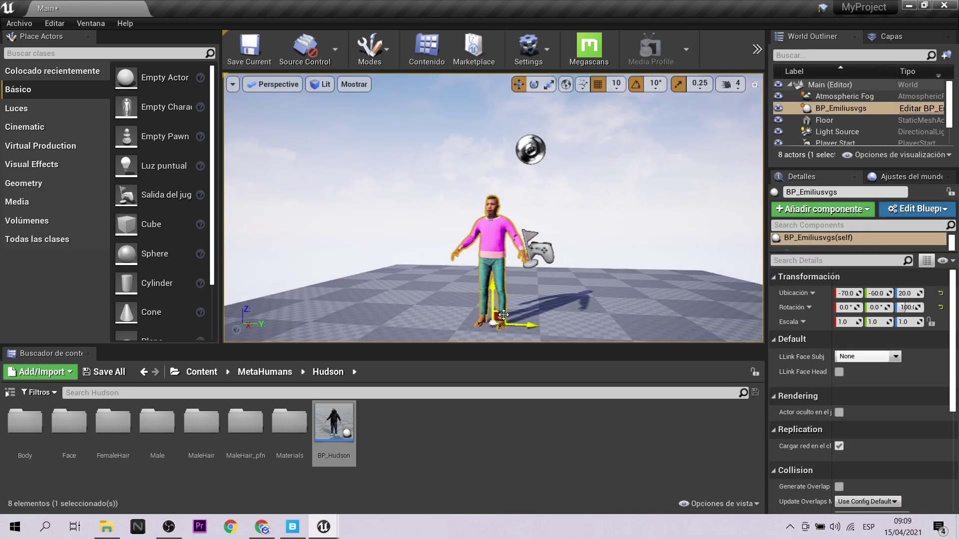
pyautogui.moveTo(499, 316); pyautogui.dragTo(503, 312)
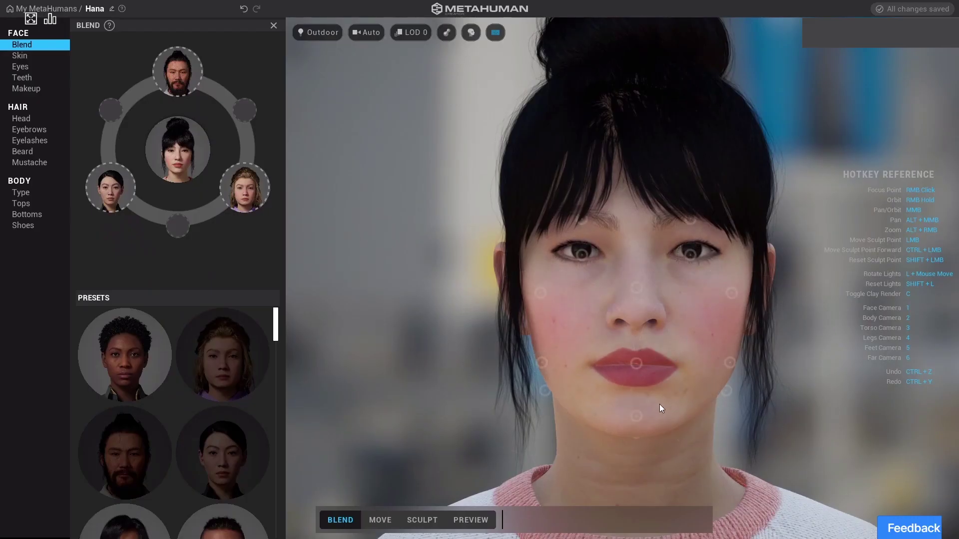
# Inspect Hana's skin settings, zooming and orbiting around her face.
pyautogui.click(20, 55)
pyautogui.moveTo(145, 169); pyautogui.dragTo(210, 168)
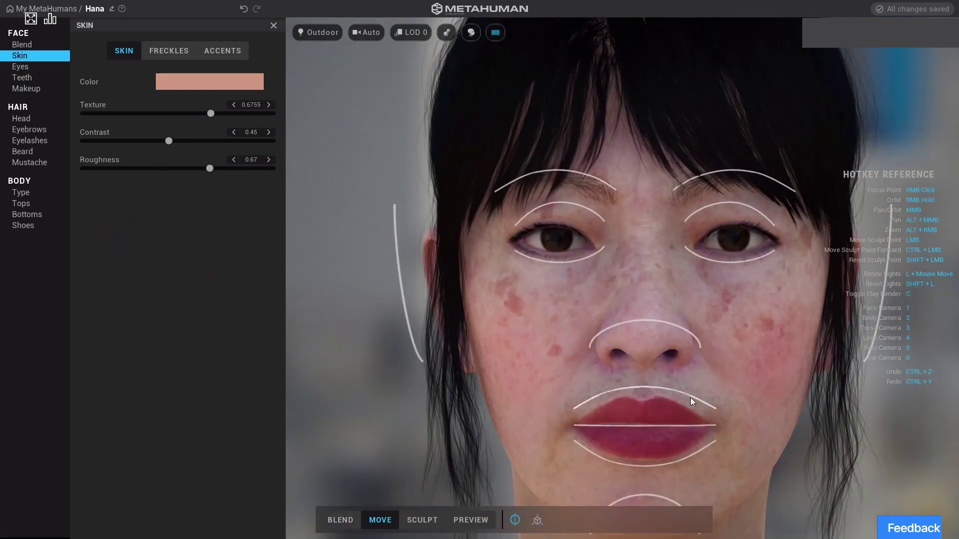
pyautogui.press('3')
pyautogui.moveTo(613, 402)
pyautogui.mouseDown(button='right')
pyautogui.moveTo(460, 278)
pyautogui.moveTo(512, 360)
pyautogui.mouseUp(button='right')
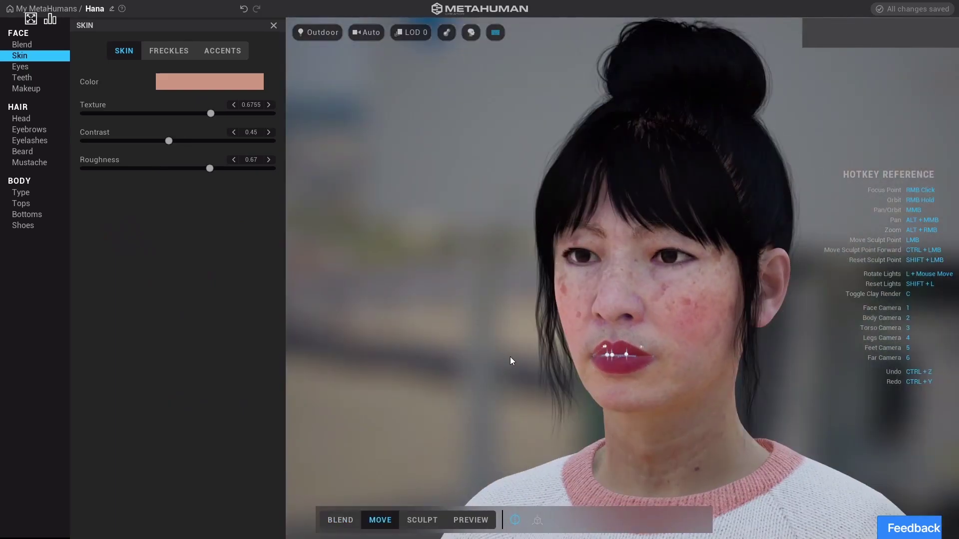
pyautogui.press('1')
# Browse Hana's iris options, adjusting the iris base colour.
pyautogui.click(20, 66)
pyautogui.click(180, 50)
pyautogui.click(209, 140)
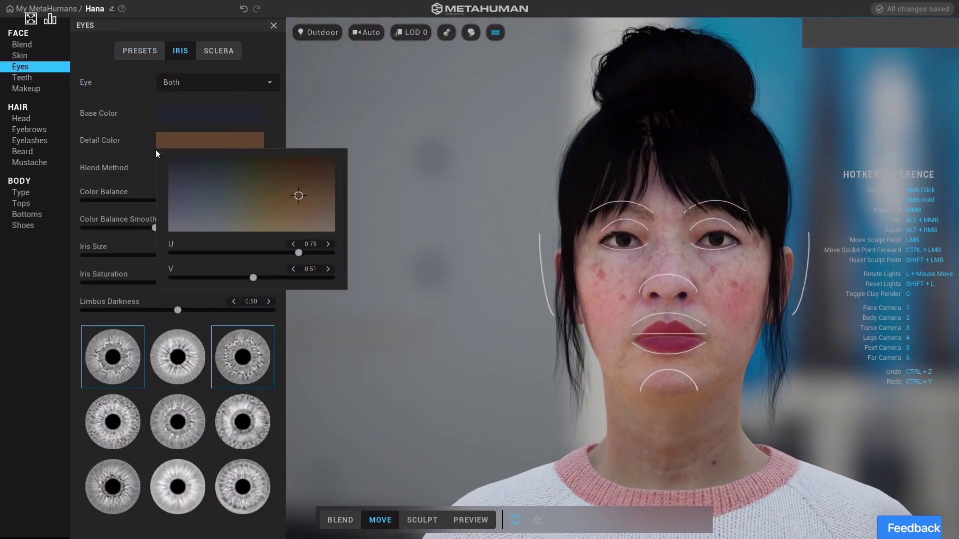
pyautogui.click(156, 153)
pyautogui.click(210, 112)
pyautogui.click(248, 178)
# View Hana's teeth settings with the jaw opened.
pyautogui.click(15, 79)
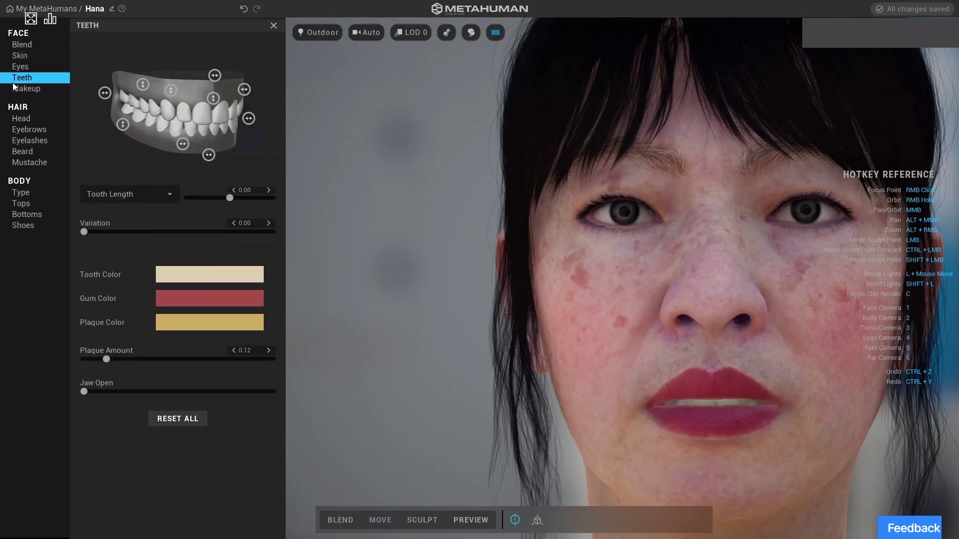
pyautogui.click(210, 322)
pyautogui.moveTo(84, 392); pyautogui.dragTo(213, 391)
pyautogui.press('3')
# Browse eyebrows and eyelashes, then dress Hana in the collared button-down shirt.
pyautogui.click(29, 130)
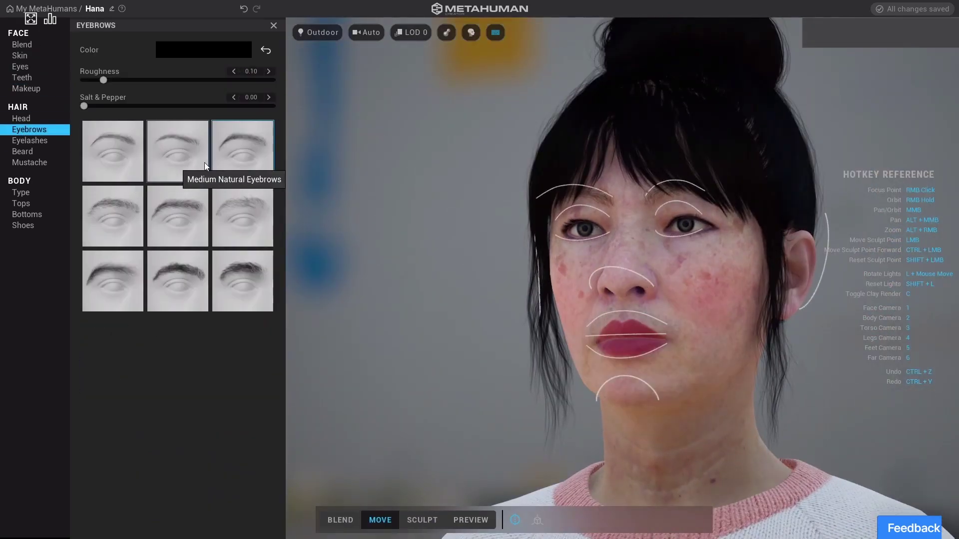
pyautogui.click(30, 141)
pyautogui.click(28, 201)
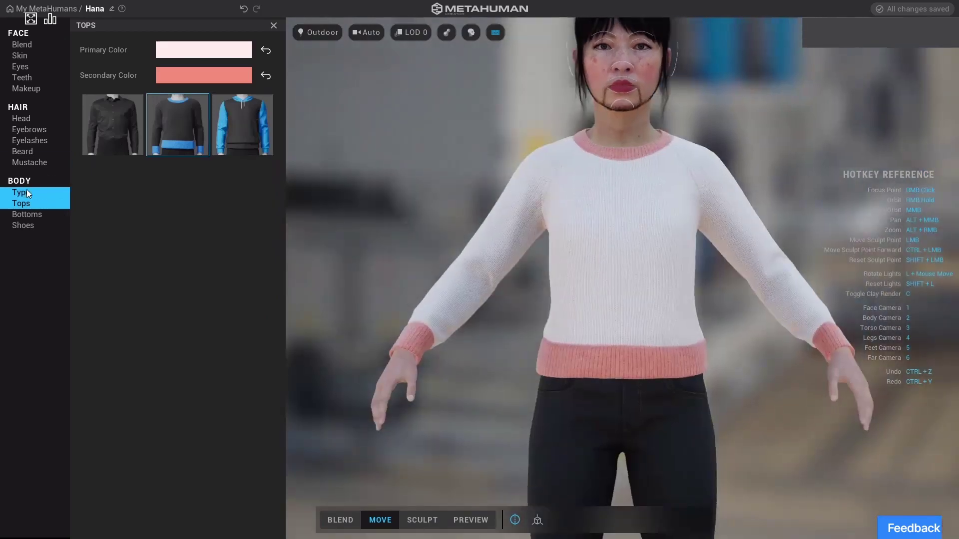
pyautogui.click(21, 203)
pyautogui.click(113, 125)
# Check beard and trouser options, put boots on Hana, and return to My MetaHumans.
pyautogui.click(22, 152)
pyautogui.click(273, 25)
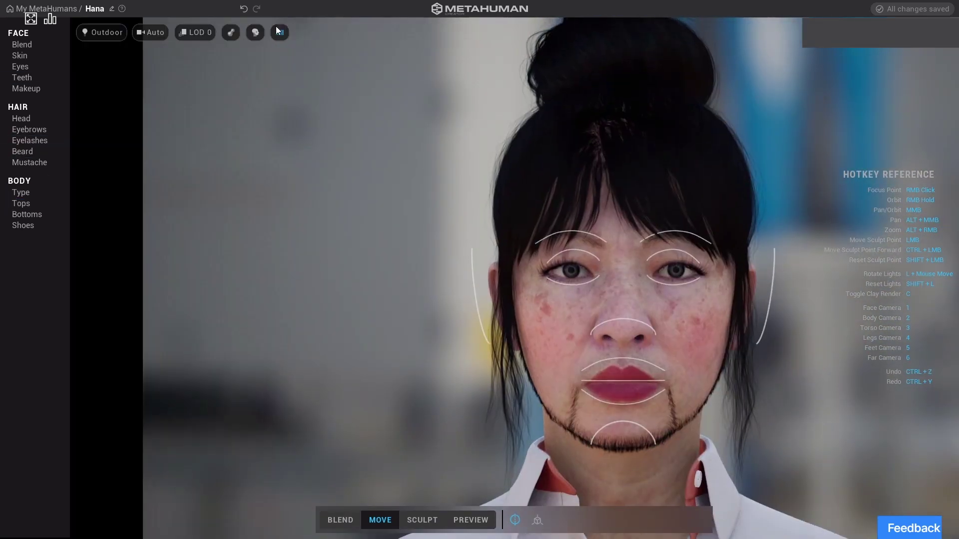
pyautogui.click(22, 152)
pyautogui.click(40, 214)
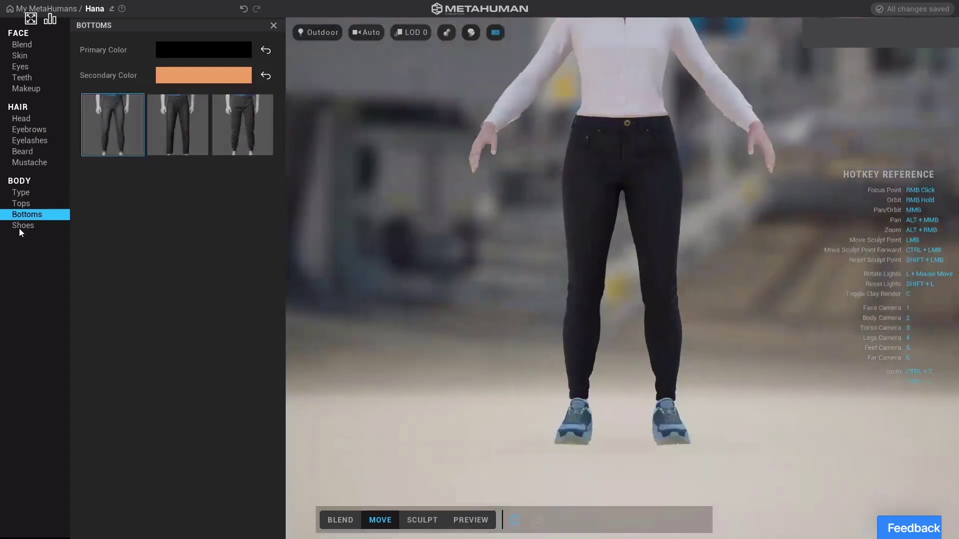
pyautogui.click(22, 226)
pyautogui.click(173, 194)
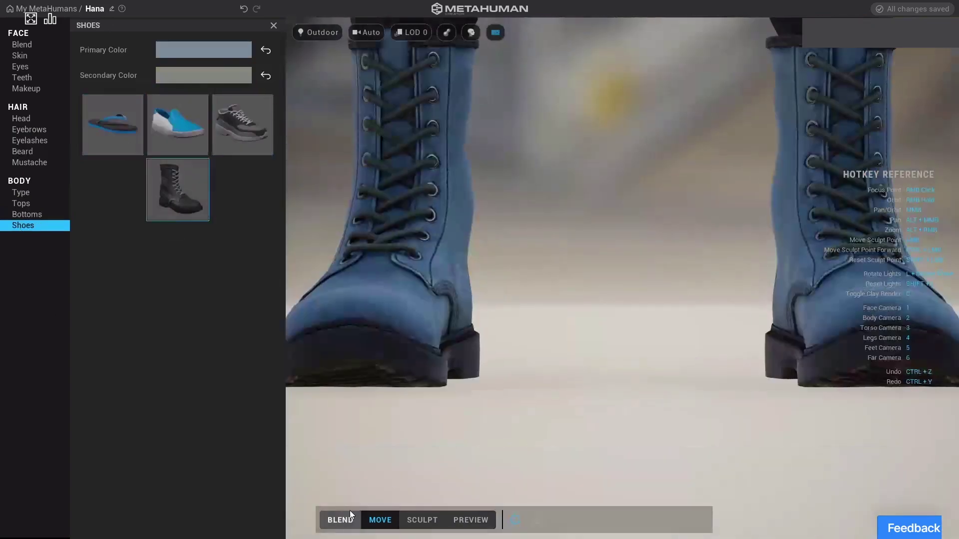
pyautogui.click(47, 9)
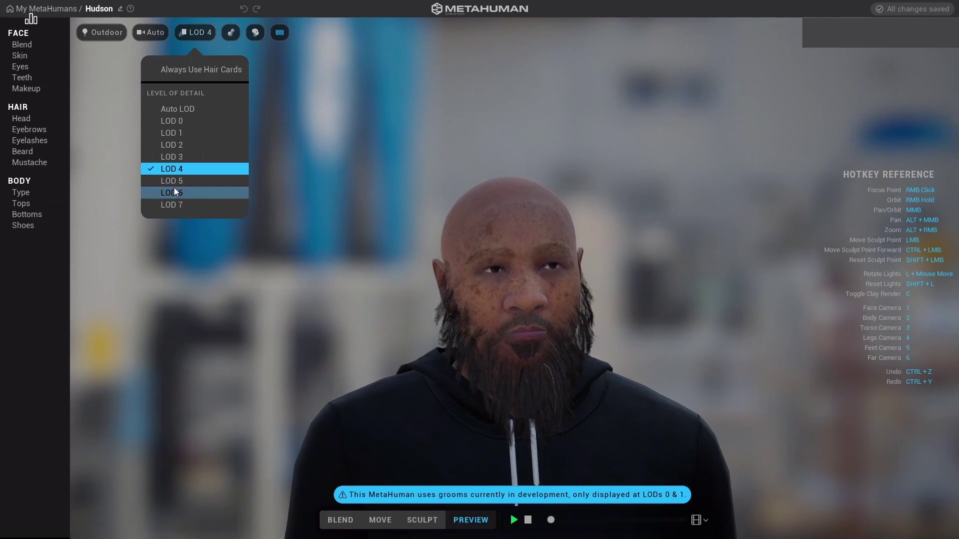
# Preview Hudson at LOD 0 under the Studio lighting environment.
pyautogui.click(175, 200)
pyautogui.click(195, 32)
pyautogui.click(175, 65)
pyautogui.click(101, 32)
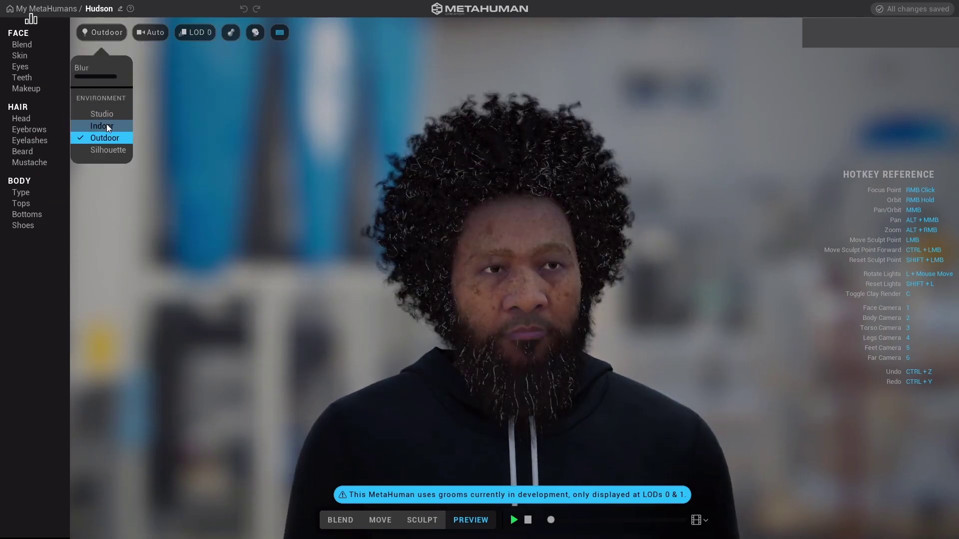
pyautogui.click(106, 112)
pyautogui.scroll(3, 549, 275)
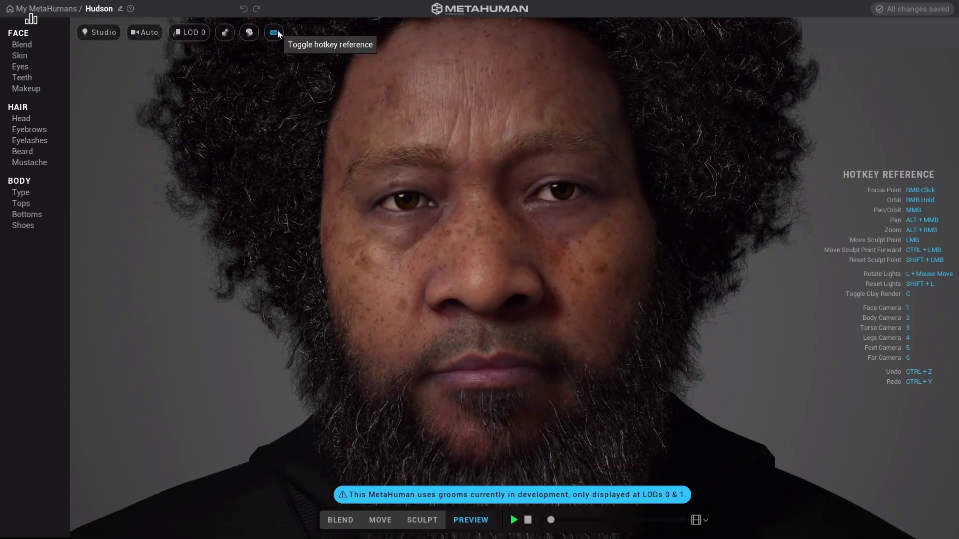
# Play the Face ROM animation, hide the hotkey reference overlay, then stop playback.
pyautogui.click(699, 520)
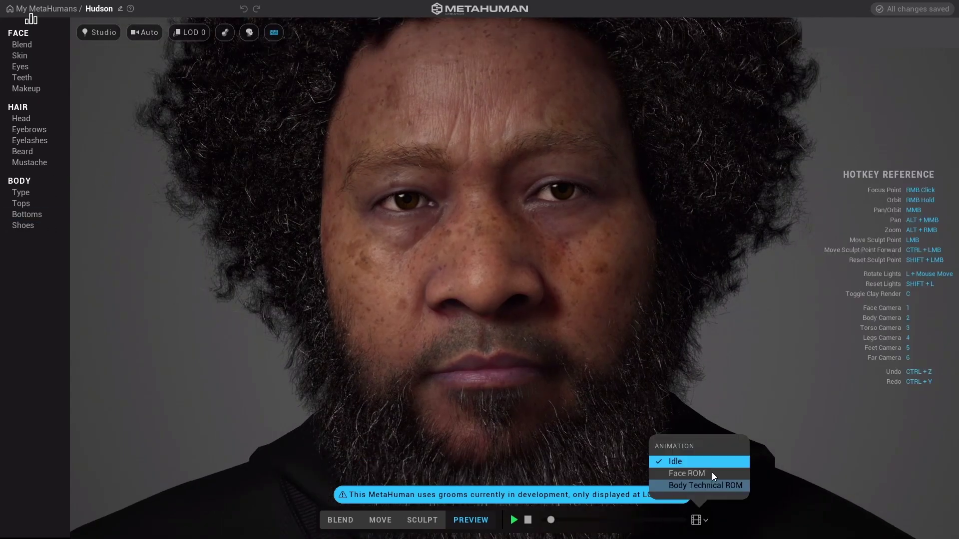
pyautogui.click(712, 472)
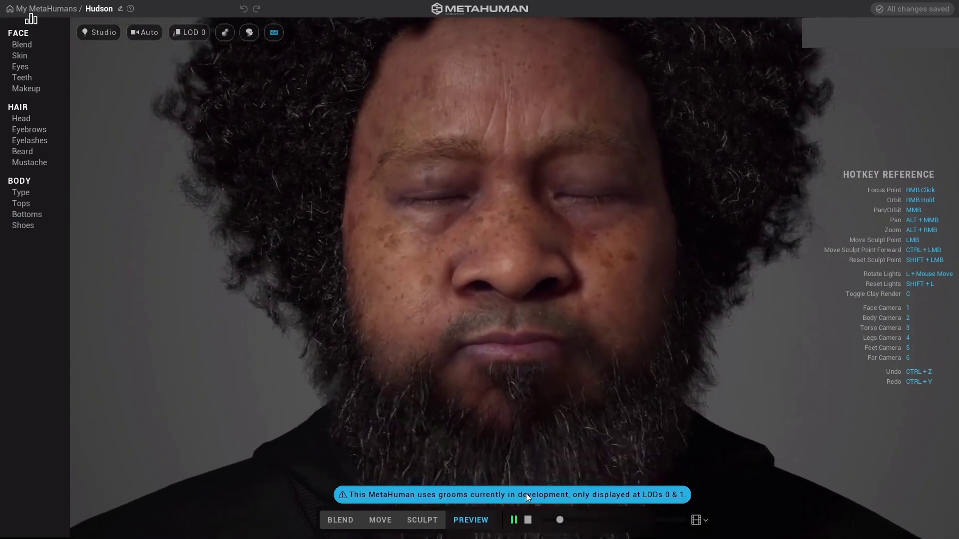
pyautogui.click(147, 35)
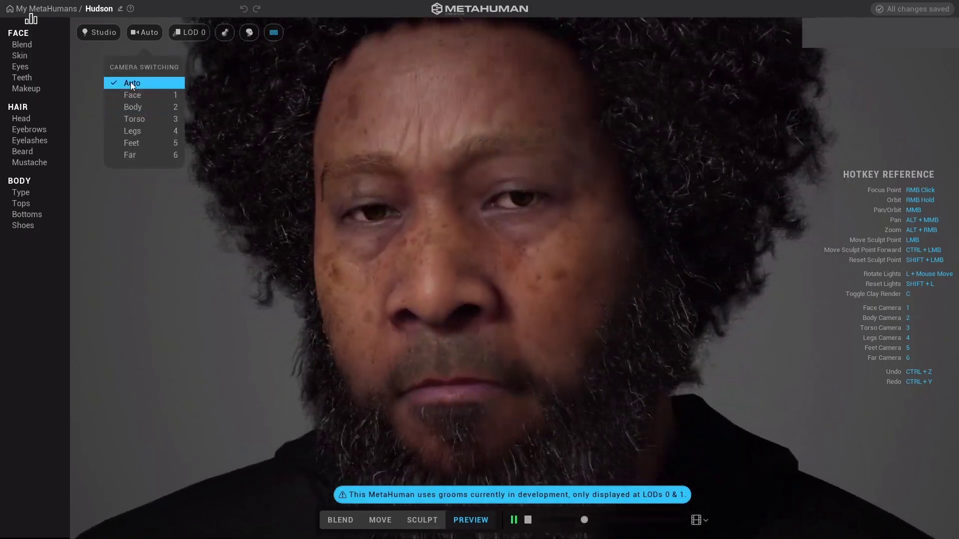
pyautogui.click(139, 34)
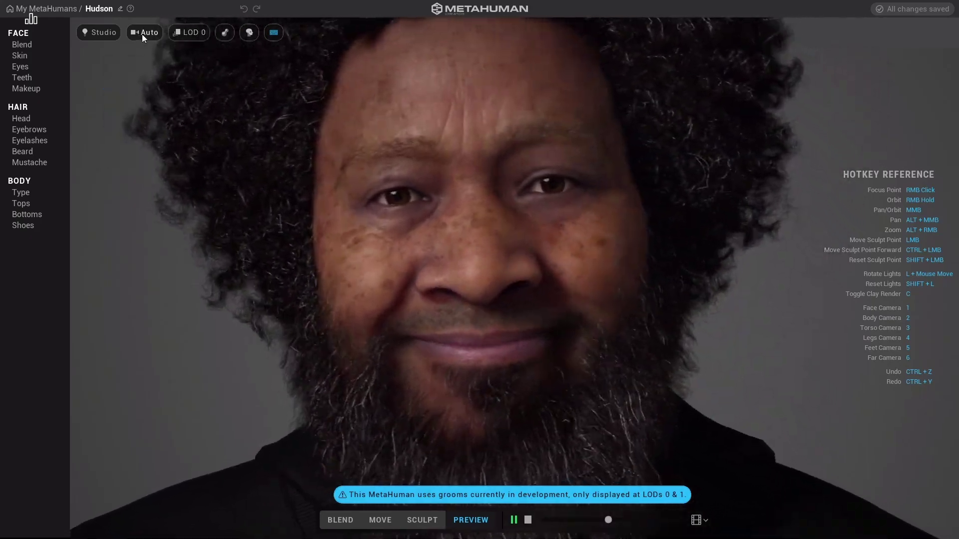
pyautogui.click(273, 33)
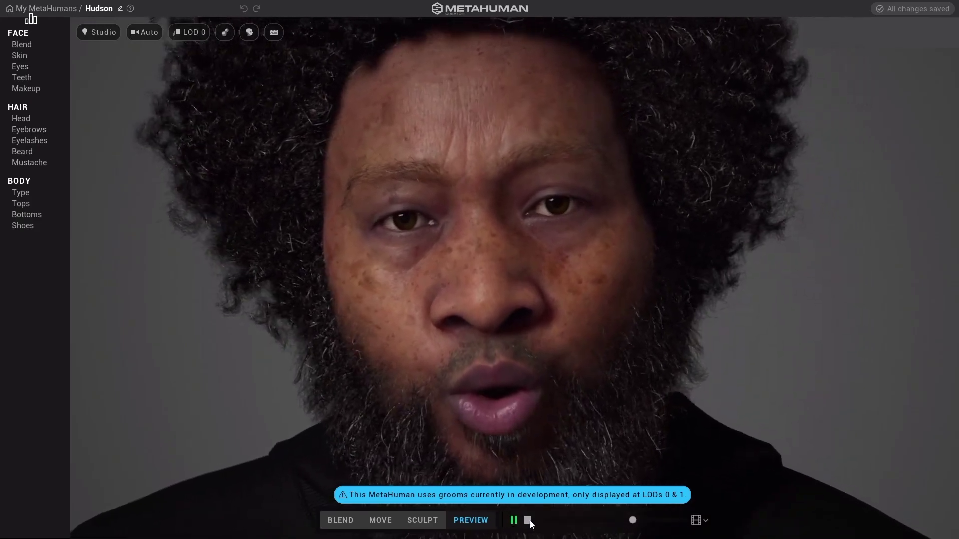
pyautogui.click(528, 520)
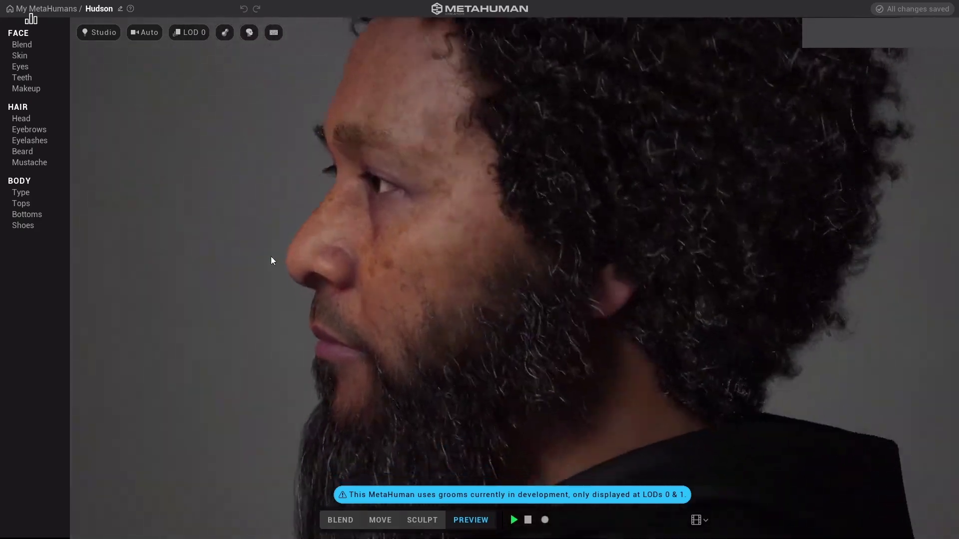